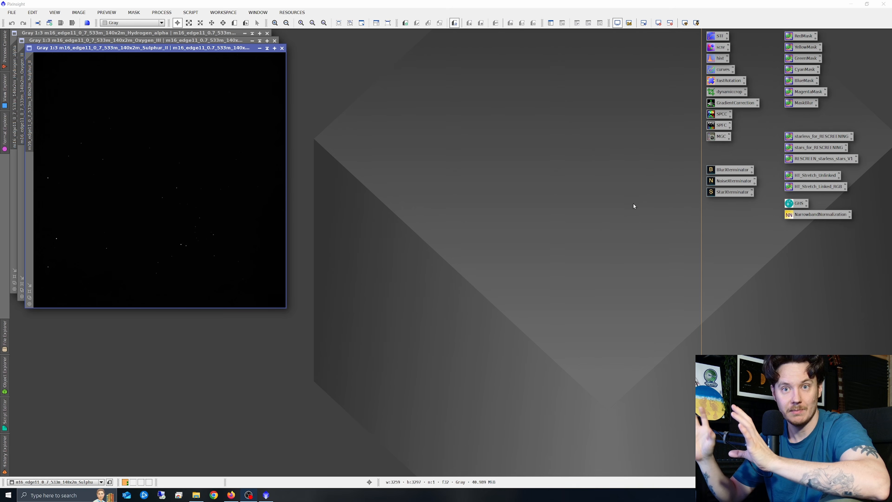
right_click(446, 241)
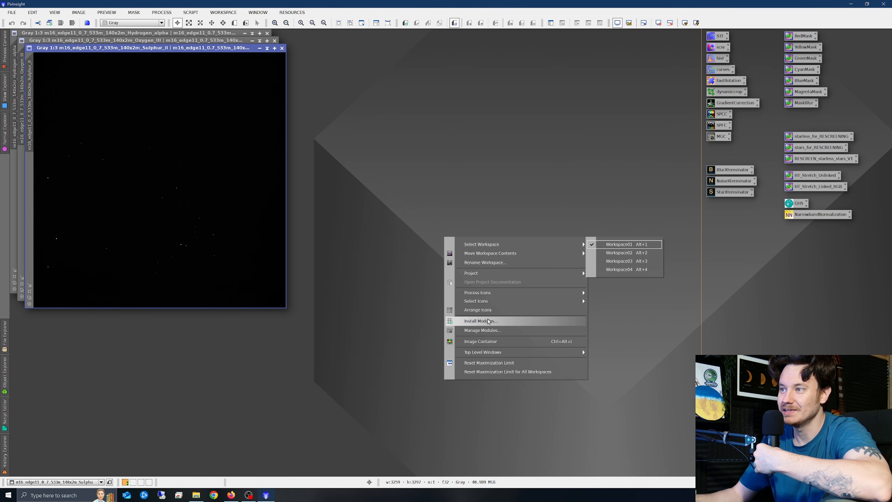
click(477, 178)
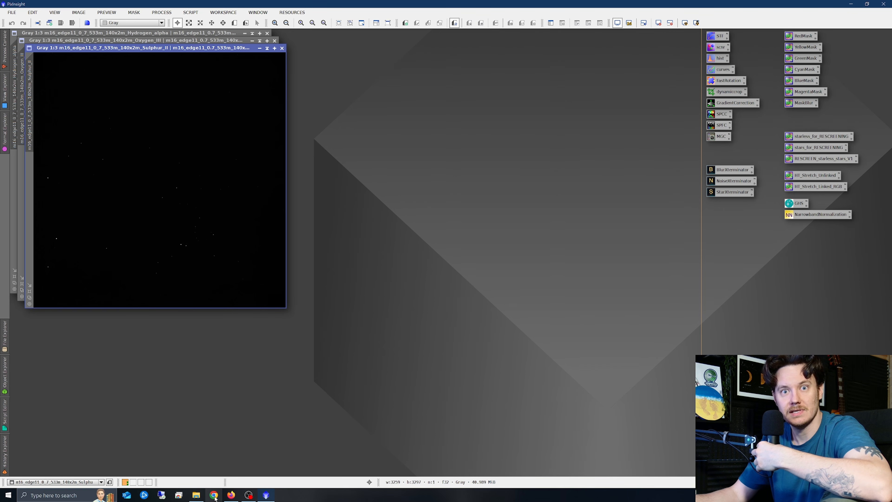
Switch to Firefox, open NASA's 2014 Hubble WFC3/UVIS Image of M16 result, and bring its picture into the PixInsight workspace.
mouse_move(221, 499)
click(232, 464)
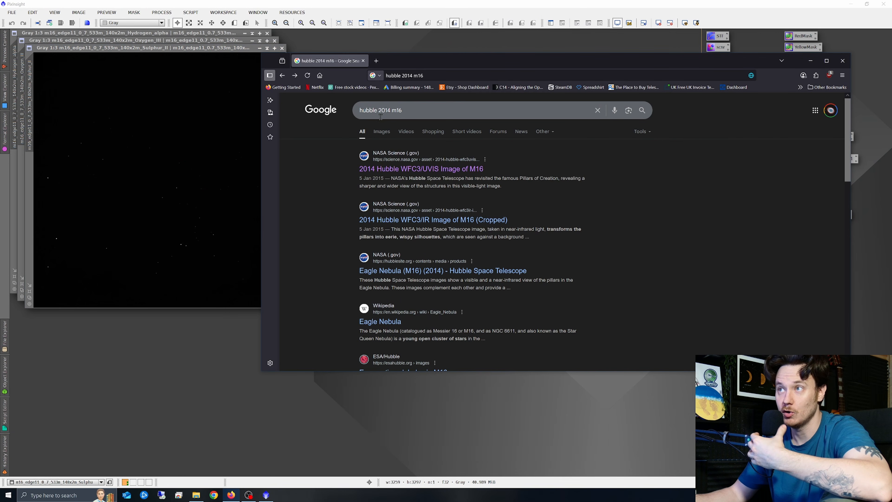
click(437, 169)
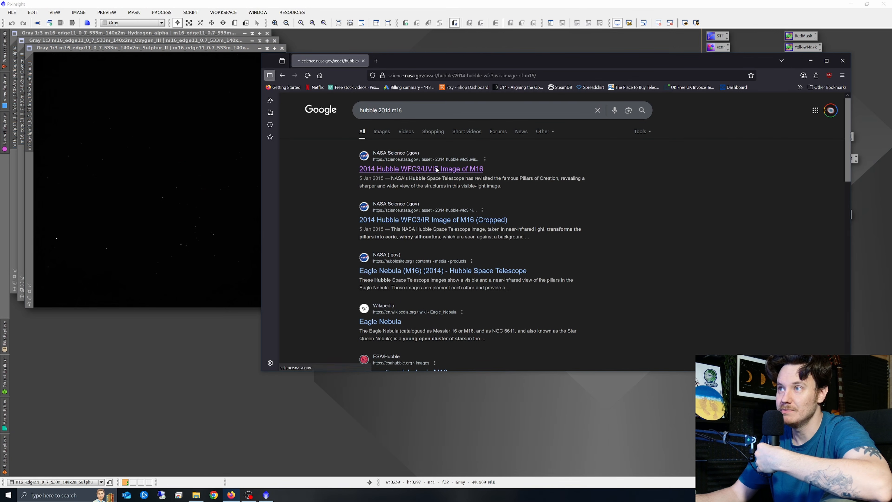
scroll(503, 244, down, 4)
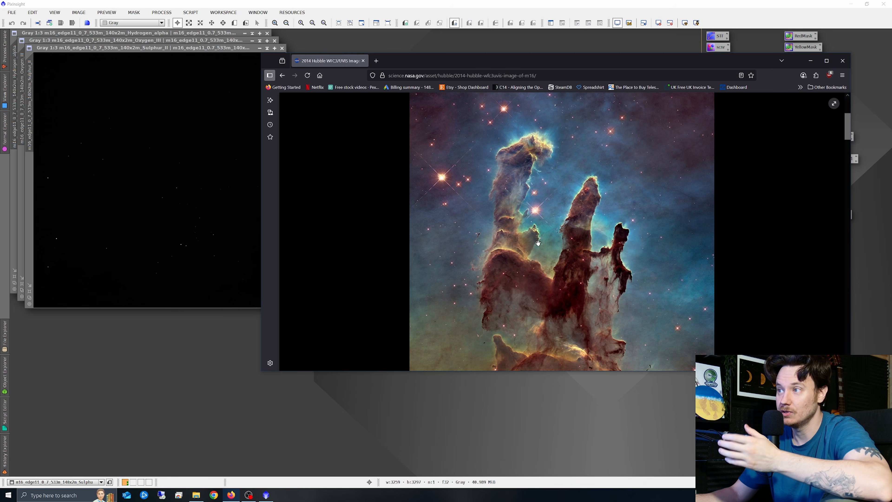
drag(533, 261, 393, 408)
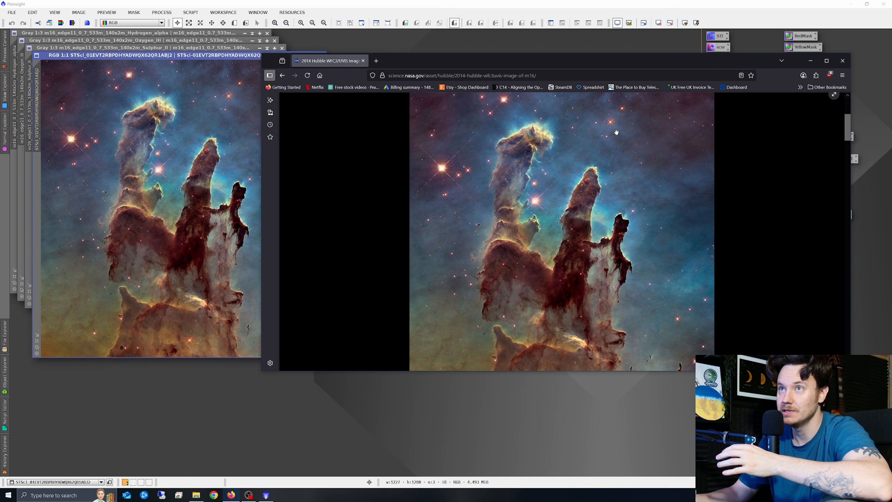
click(810, 60)
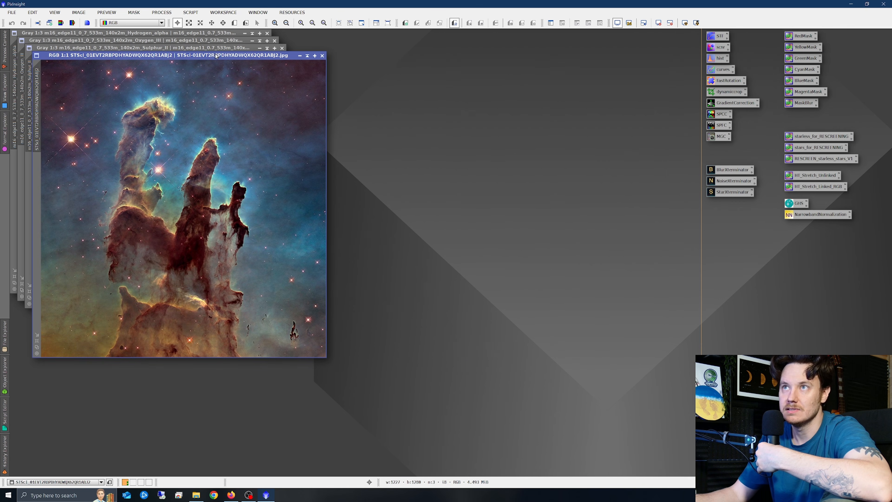
Iconize the imported Hubble reference image and park its icon beneath the StarXterminator process icon.
drag(216, 55, 604, 110)
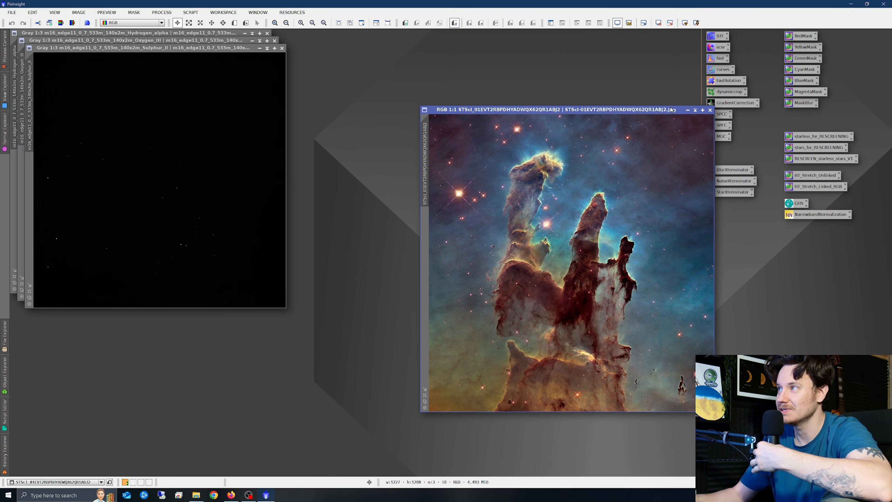
click(687, 110)
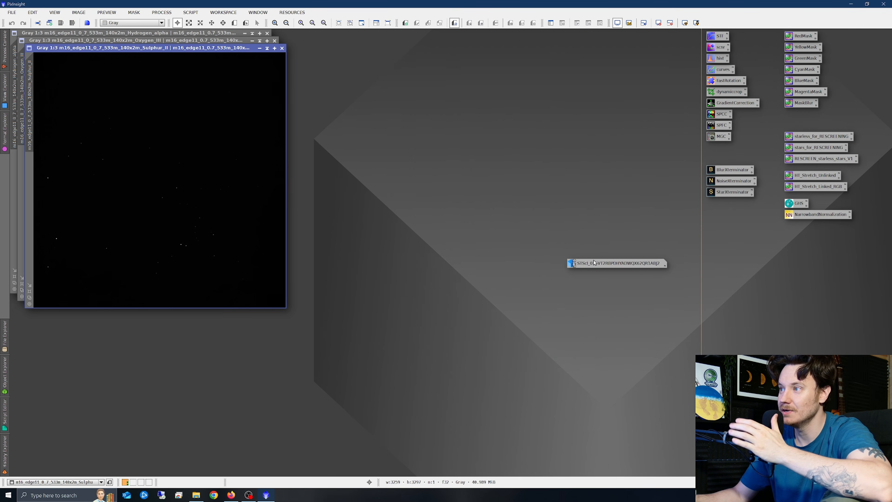
drag(595, 263, 708, 291)
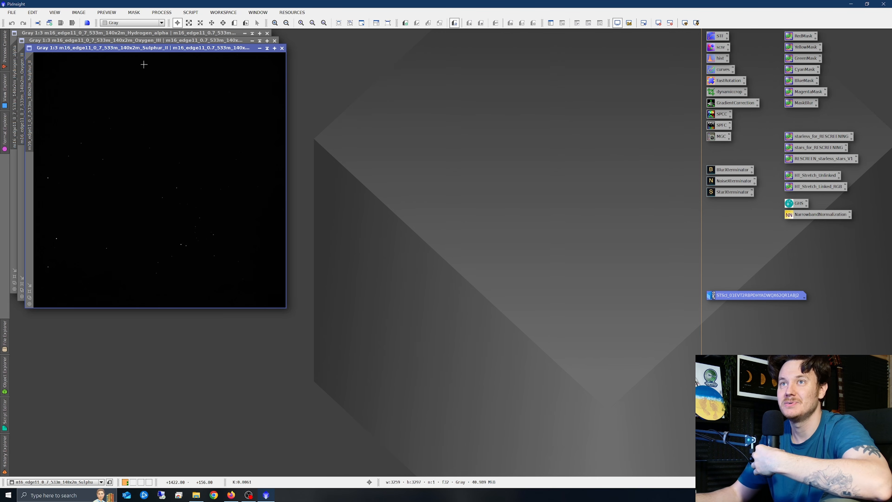
Tile the Hydrogen-alpha, Sulphur II and Oxygen III image windows and show each image in full at 1:4 zoom.
click(163, 34)
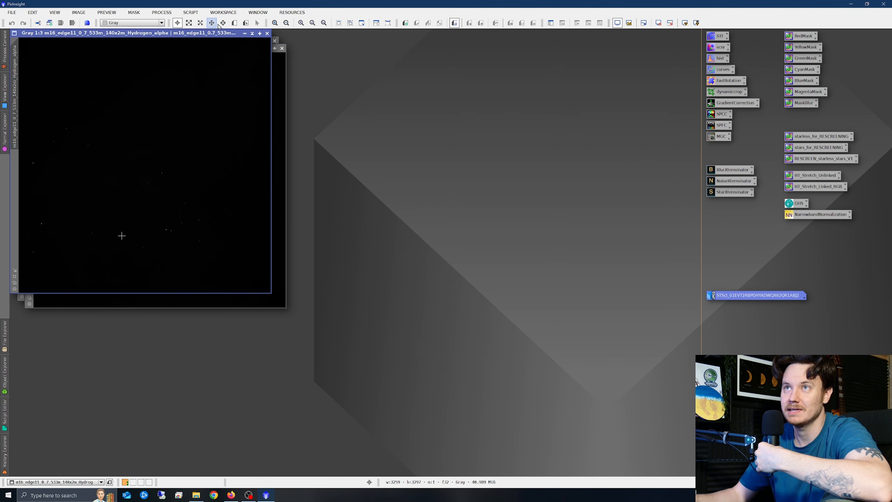
click(258, 13)
click(267, 44)
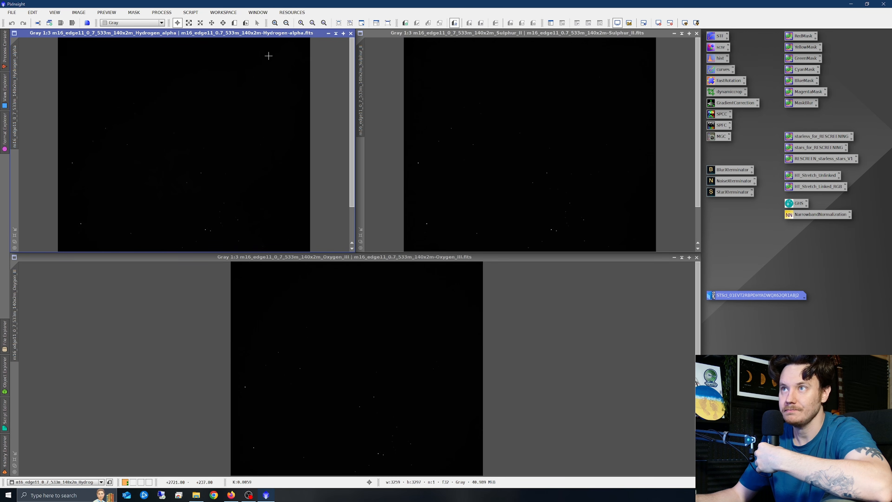
scroll(249, 132, down, 1)
scroll(467, 148, down, 1)
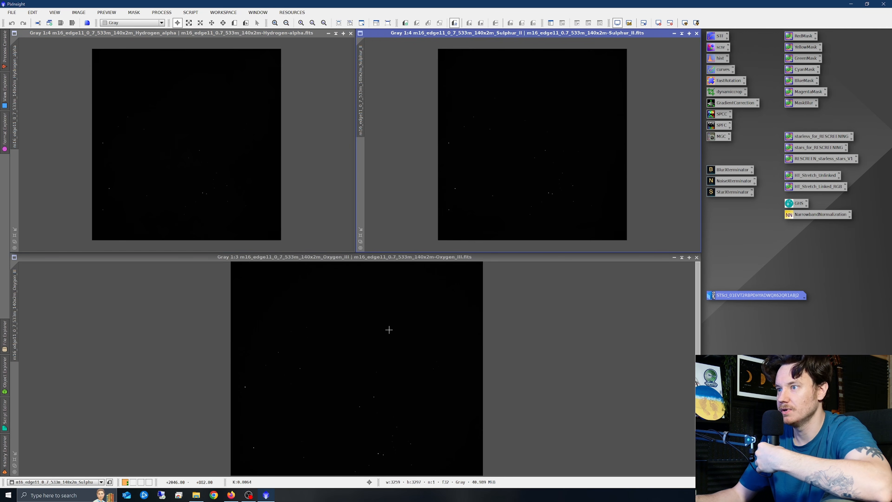
scroll(380, 322, down, 1)
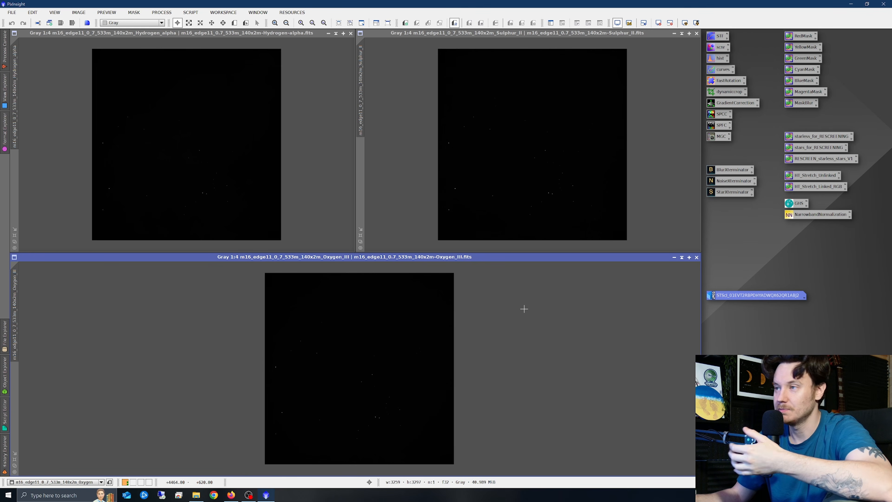
Auto-stretch the display of the Hydrogen-alpha, Sulphur II and Oxygen III images with ScreenTransferFunction, keeping the Hubble reference icon clear of its window.
click(311, 201)
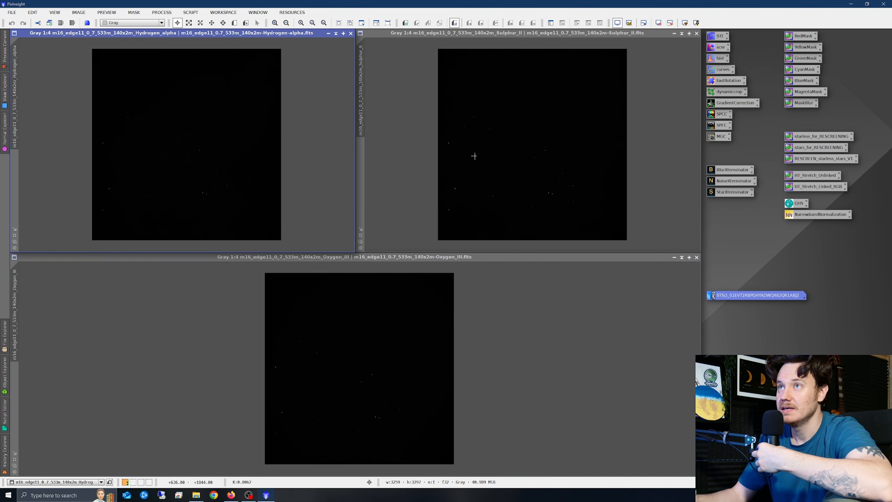
double_click(713, 36)
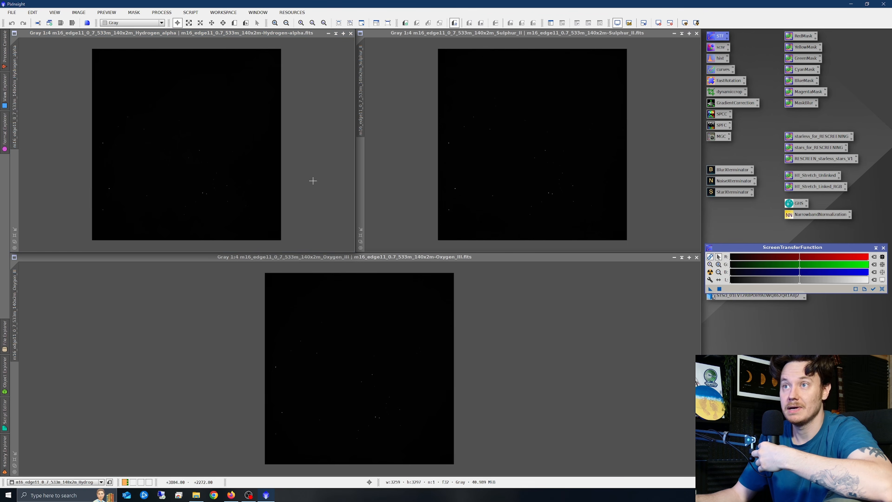
click(710, 273)
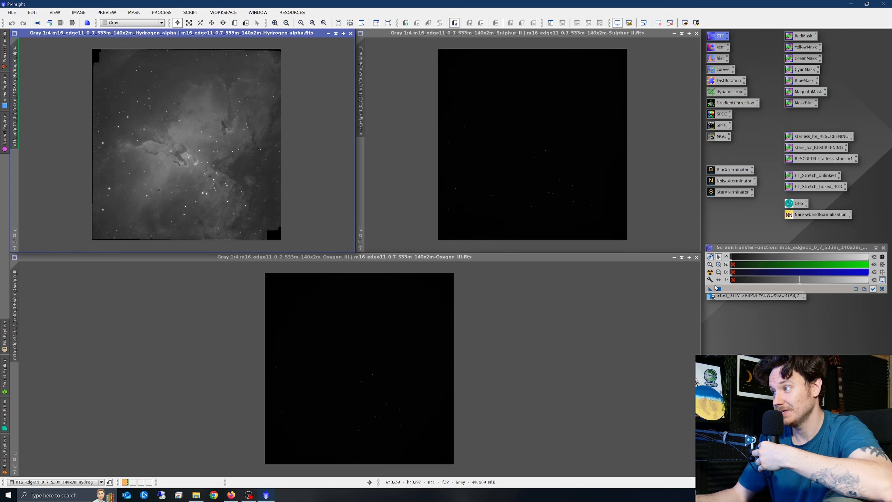
drag(726, 298, 726, 306)
click(477, 176)
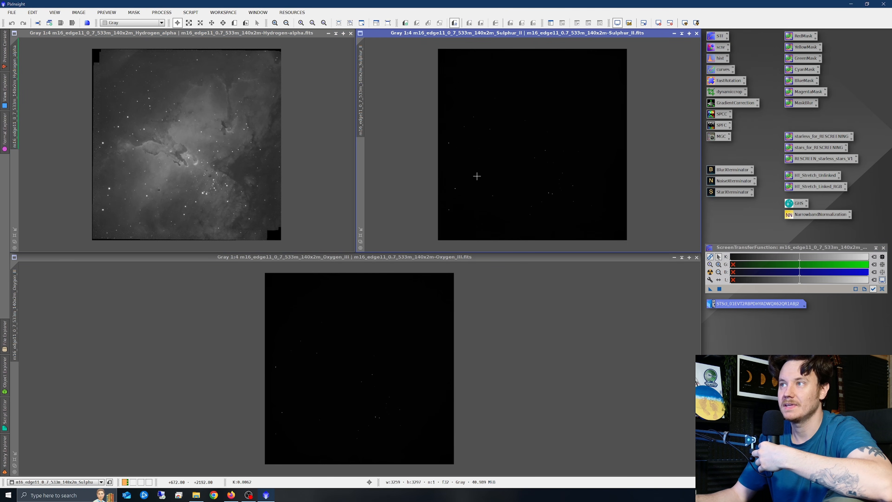
click(710, 272)
click(579, 310)
click(710, 272)
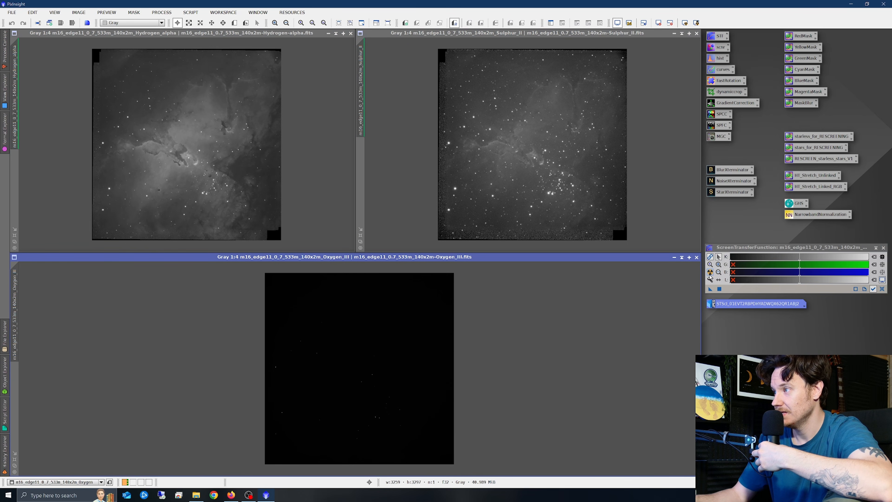
click(302, 188)
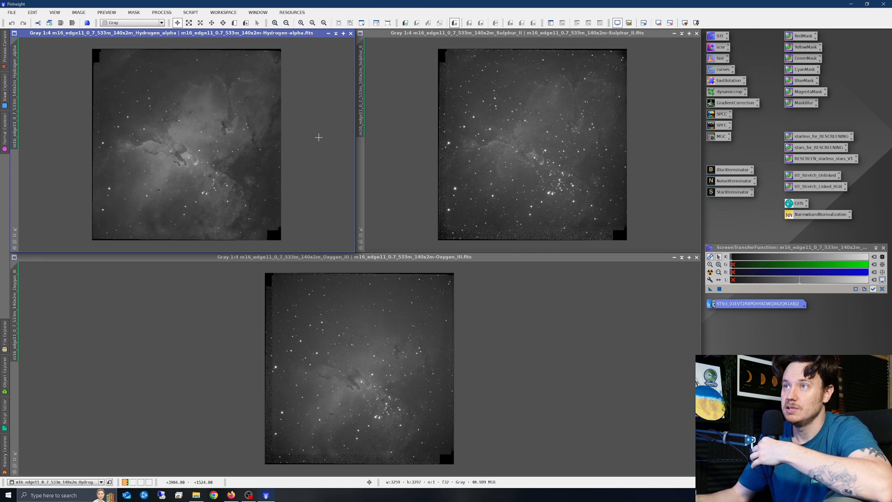
click(258, 13)
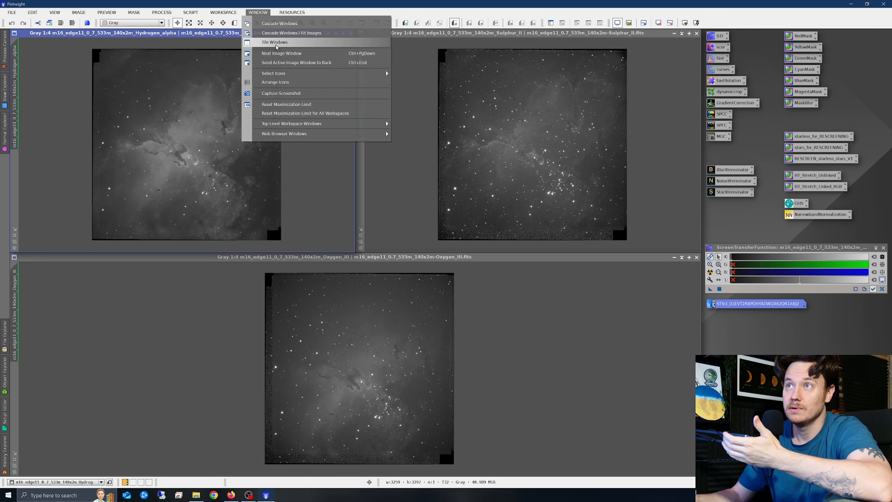
click(316, 179)
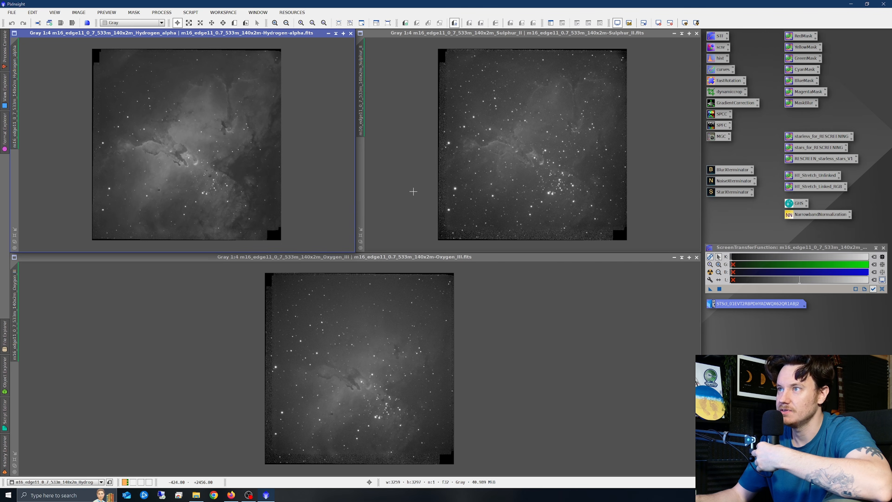
Define a DynamicCrop region of about 2795 × 2705 pixels on the Sulphur II image, excluding the noisy stacking borders and the black corners.
click(420, 173)
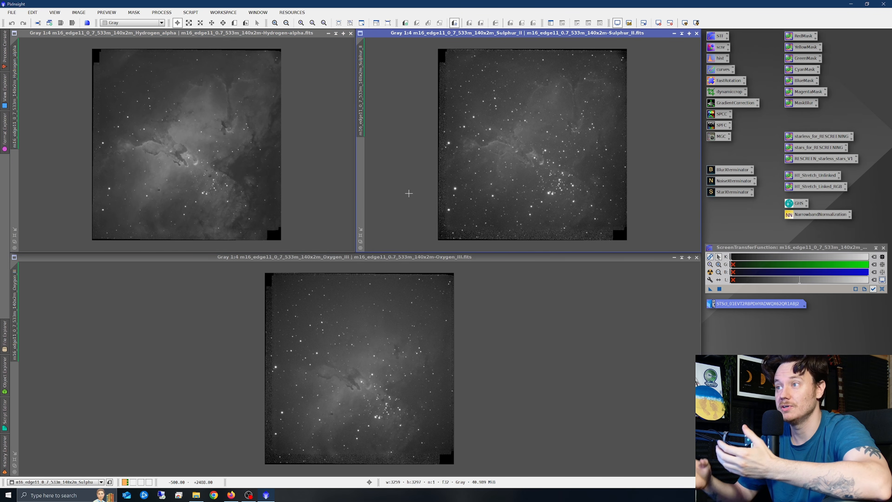
scroll(420, 192, up, 1)
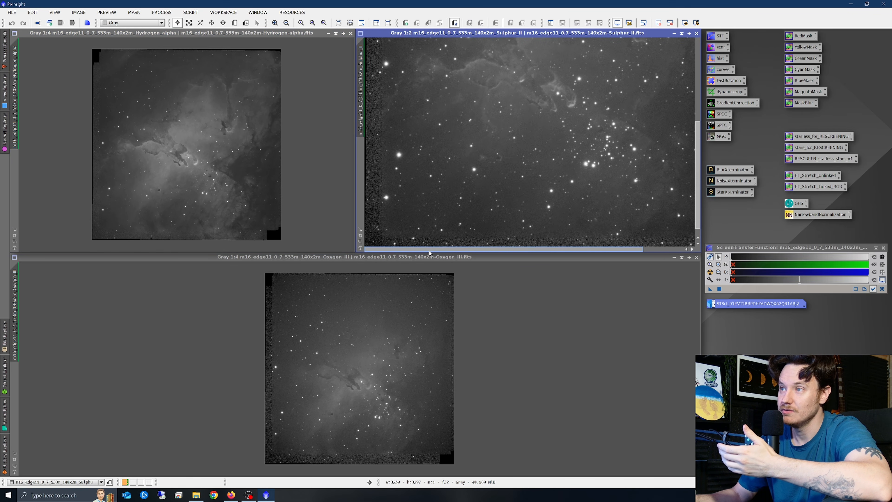
drag(698, 204, 698, 211)
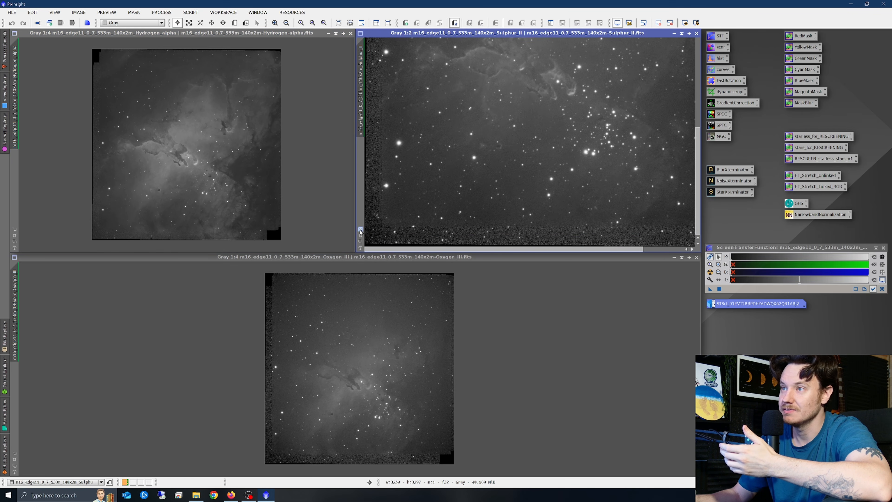
scroll(381, 239, up, 1)
drag(416, 252, 382, 252)
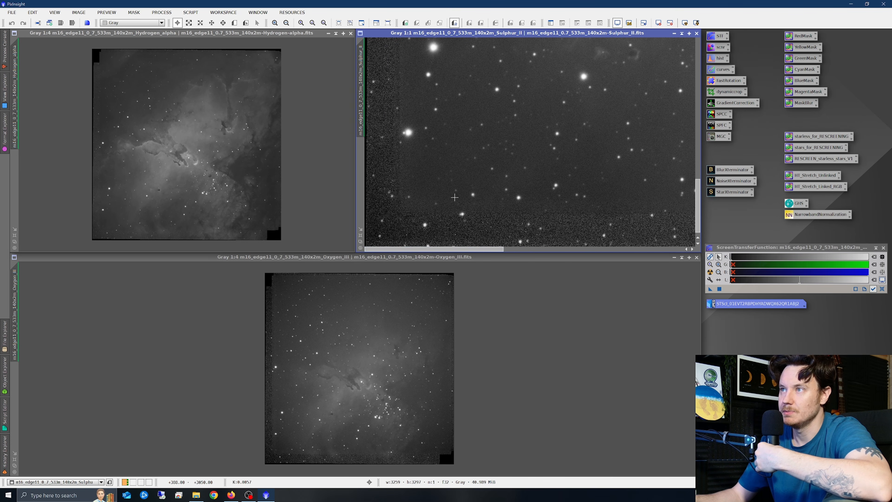
scroll(453, 197, down, 2)
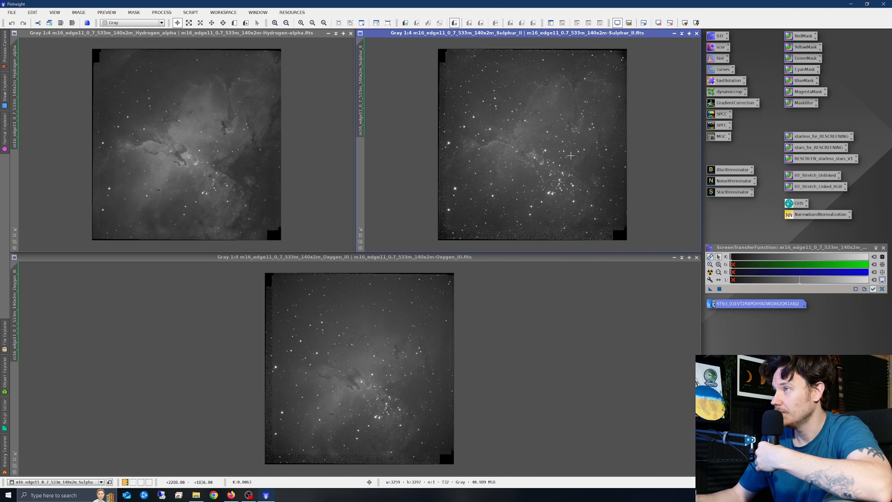
double_click(729, 92)
drag(444, 141, 377, 68)
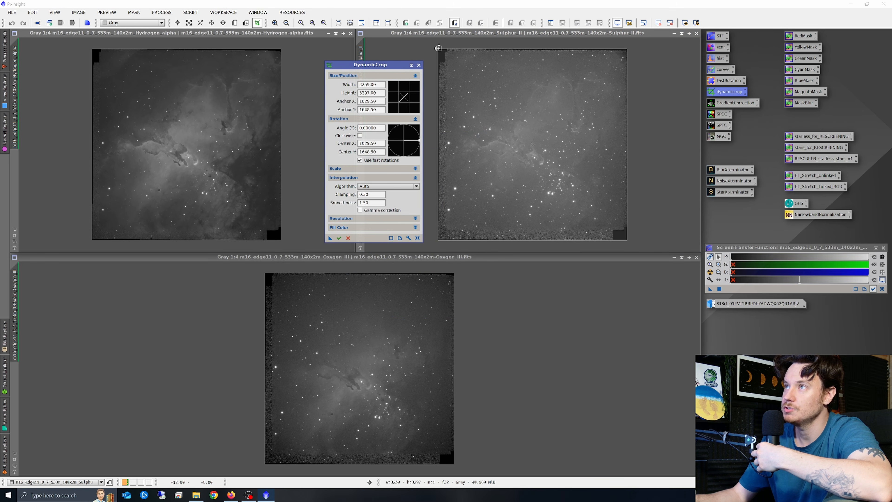
drag(439, 48, 455, 61)
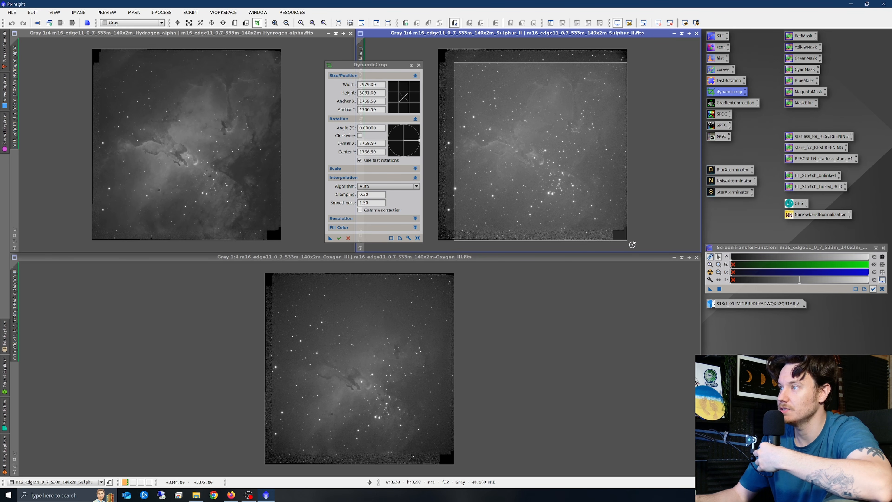
drag(628, 240, 617, 220)
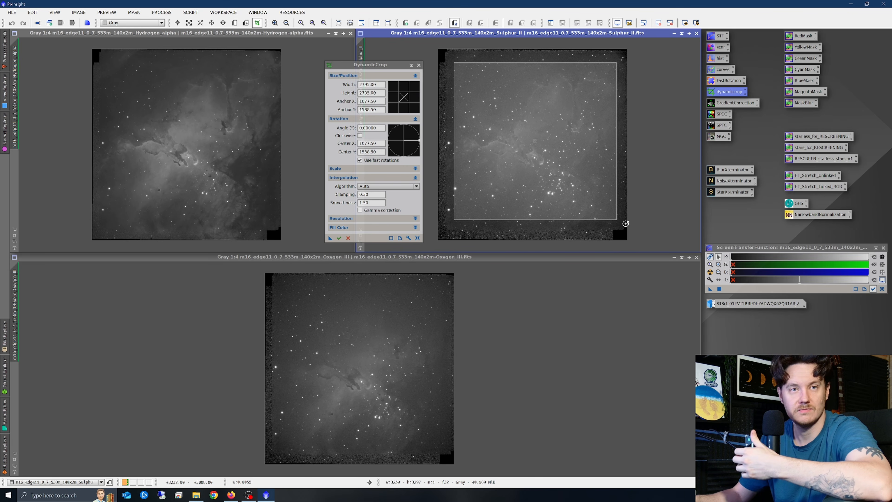
mouse_move(625, 229)
mouse_down()
mouse_move(646, 219)
mouse_move(630, 234)
mouse_up()
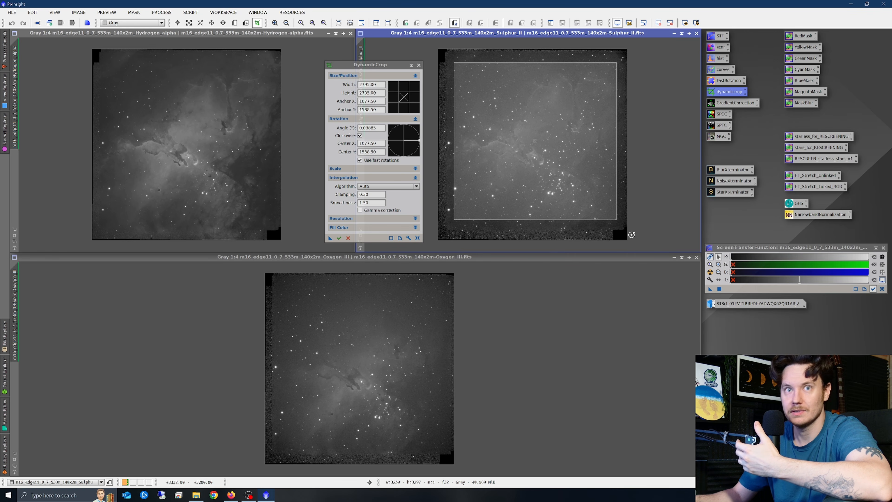
drag(565, 186, 561, 180)
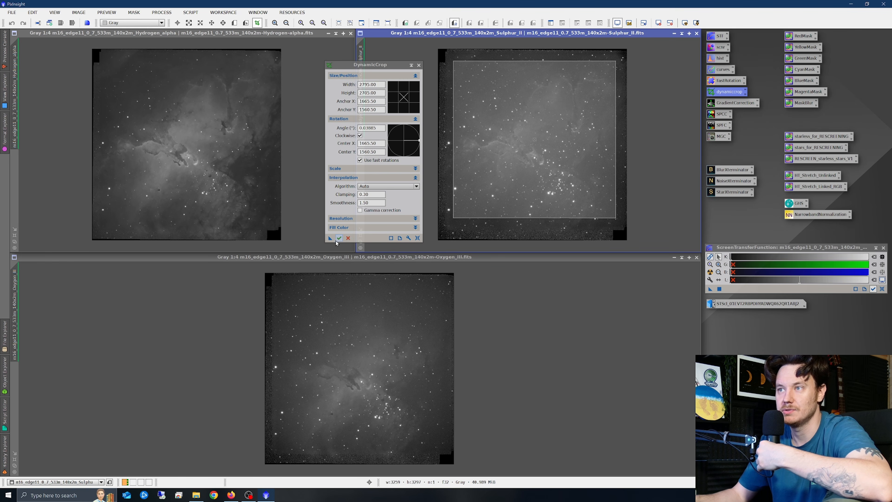
Apply the same DynamicCrop to the Hydrogen-alpha and Oxygen III images, execute it on the Sulphur II image, and close the tool.
drag(330, 238, 239, 209)
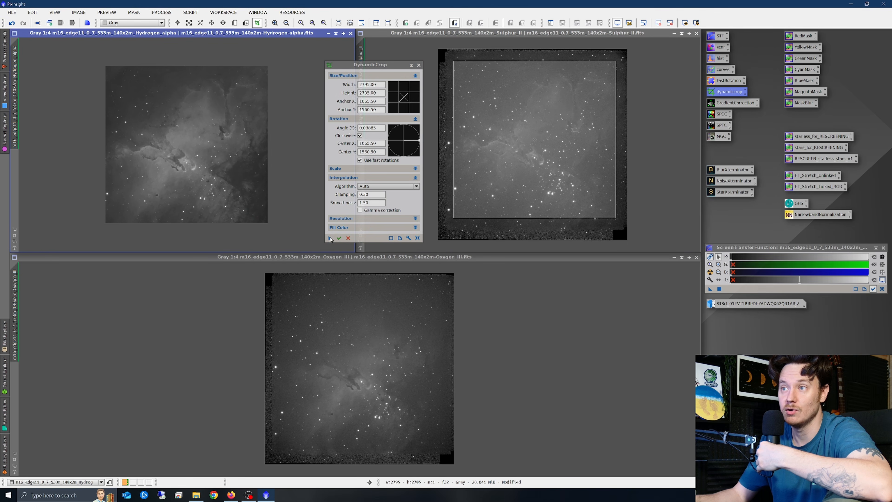
drag(336, 343, 336, 343)
click(339, 238)
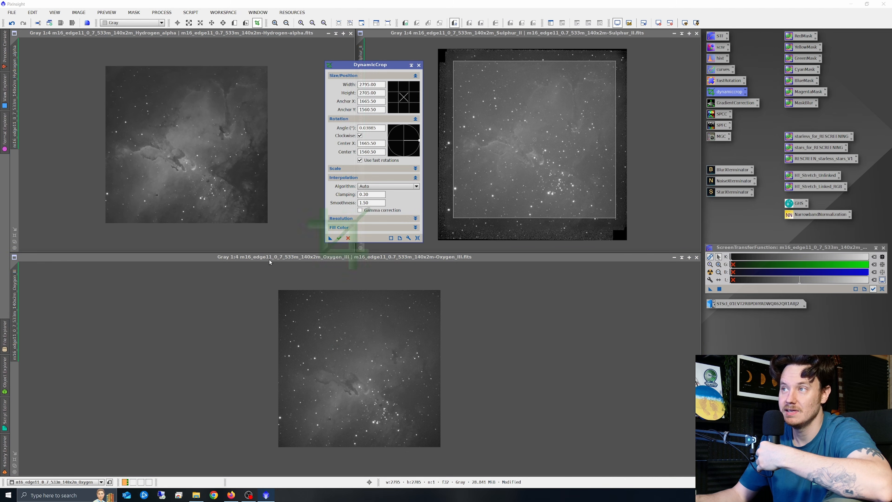
click(419, 65)
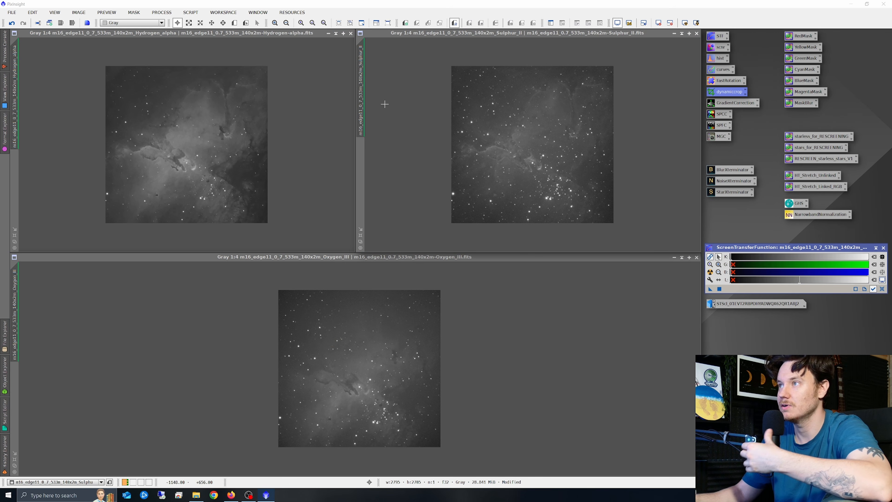
Open FastRotation and bring up the Hubble reference image to compare its orientation, moving it clear of the tool and minimizing it again.
click(398, 149)
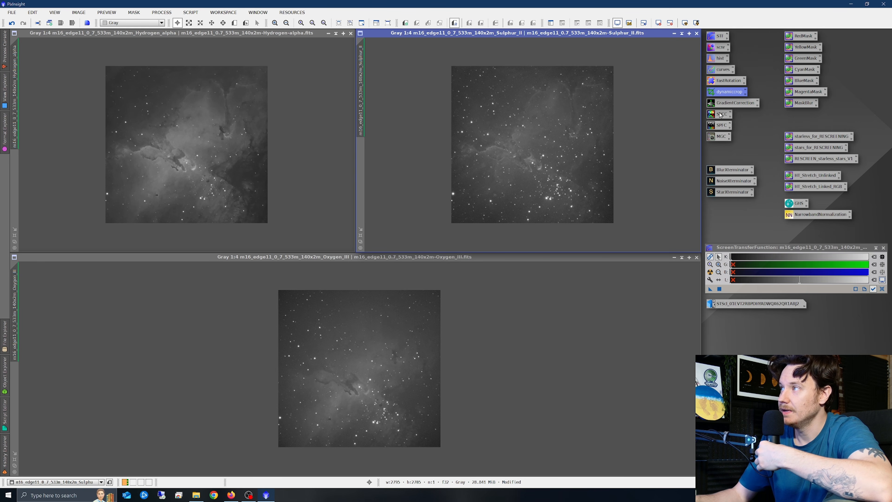
double_click(727, 81)
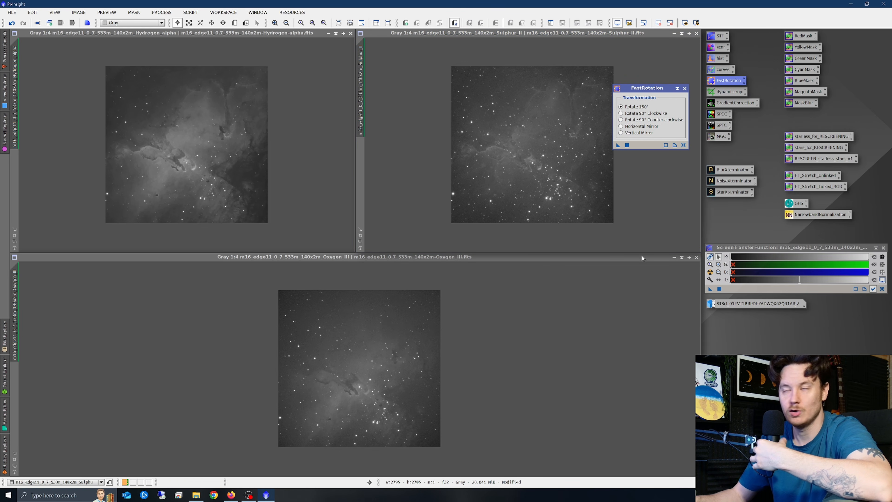
double_click(733, 305)
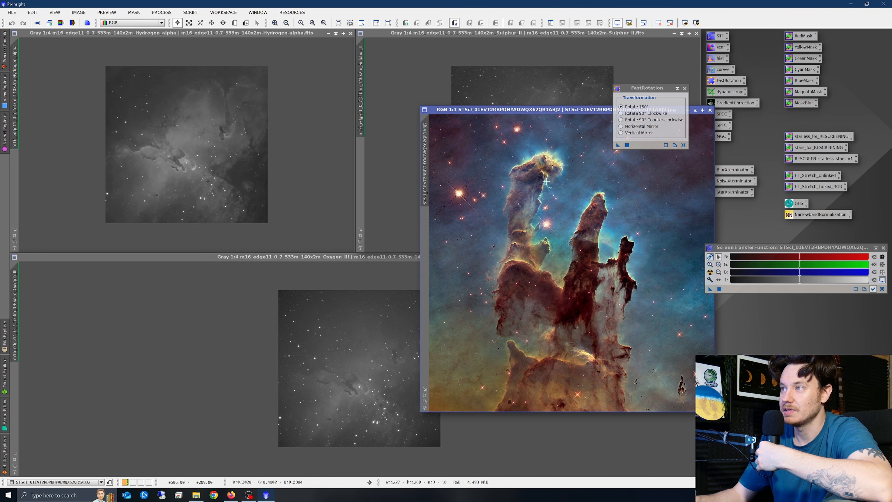
drag(598, 112, 540, 167)
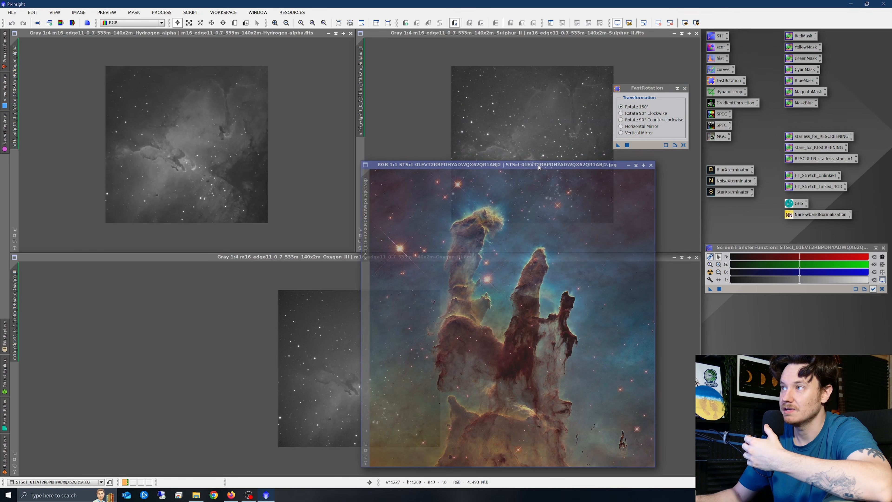
click(629, 165)
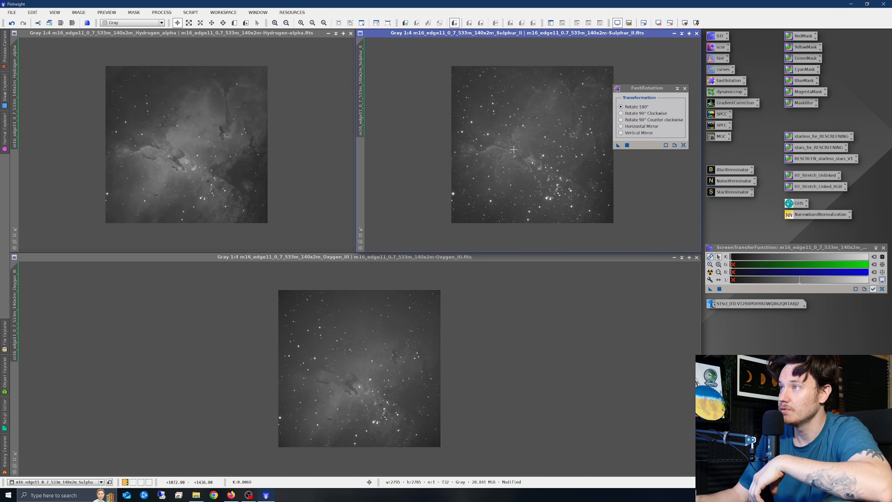
Rotate the Sulphur II, Hydrogen-alpha and Oxygen III images 90° counter-clockwise with FastRotation and close the tool.
click(622, 120)
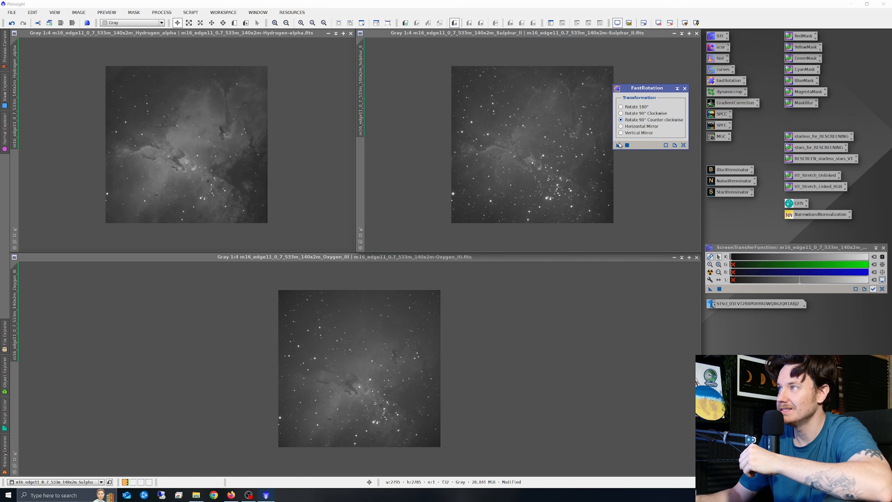
drag(619, 145, 562, 164)
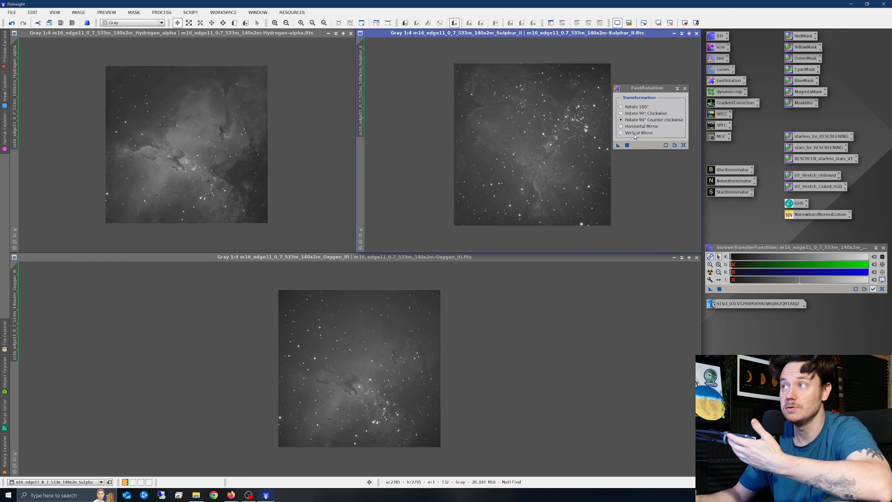
drag(619, 146, 278, 176)
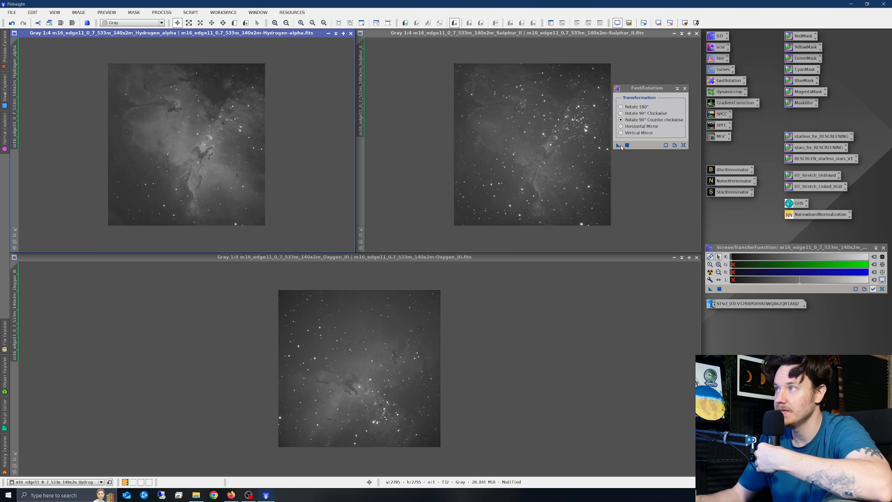
drag(618, 145, 400, 327)
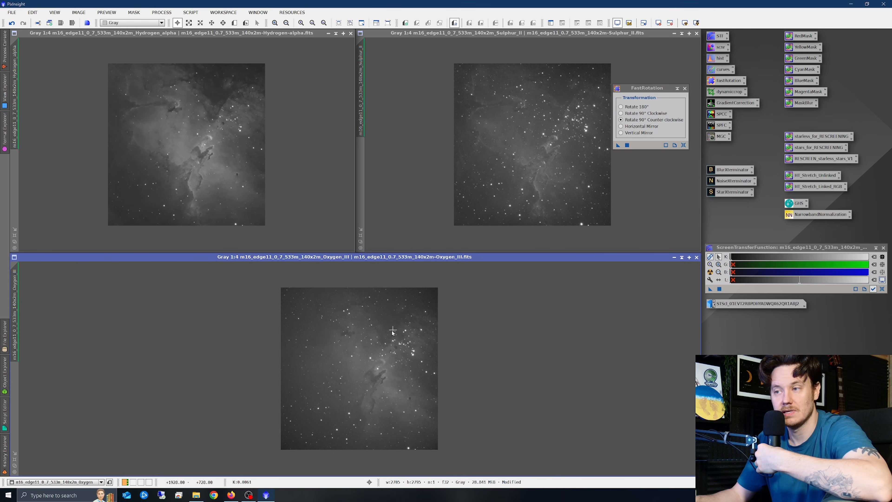
click(685, 89)
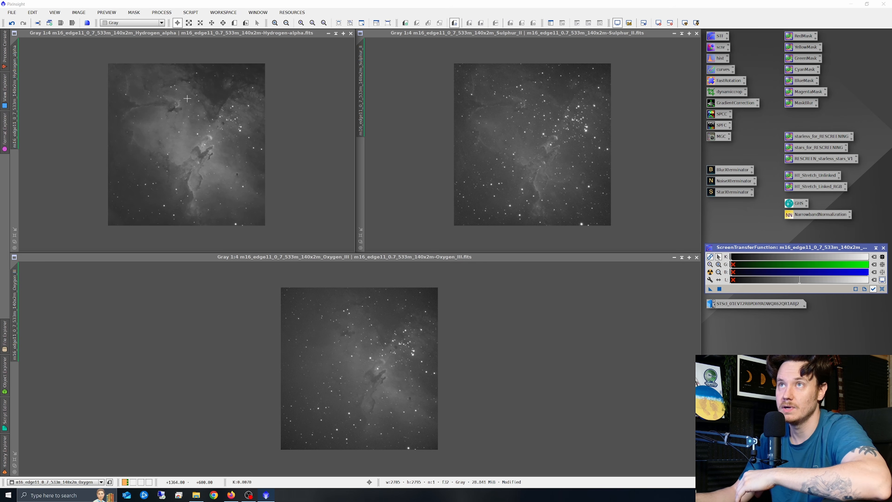
click(197, 13)
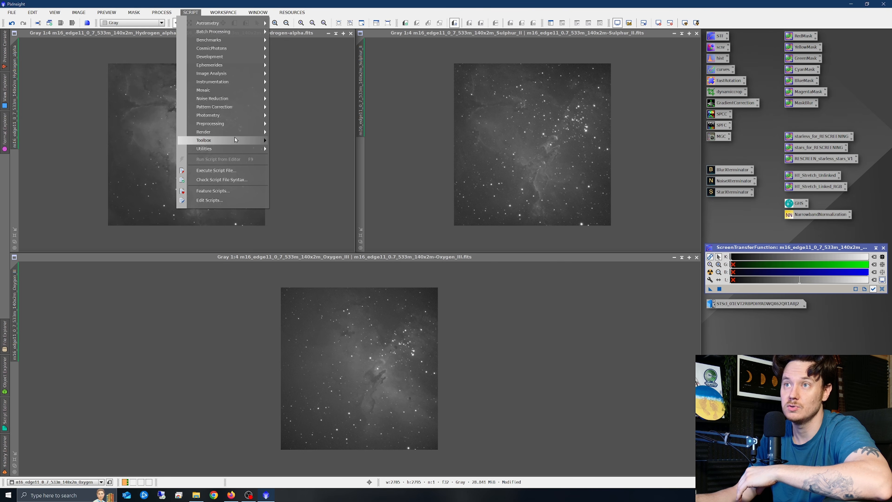
mouse_move(211, 140)
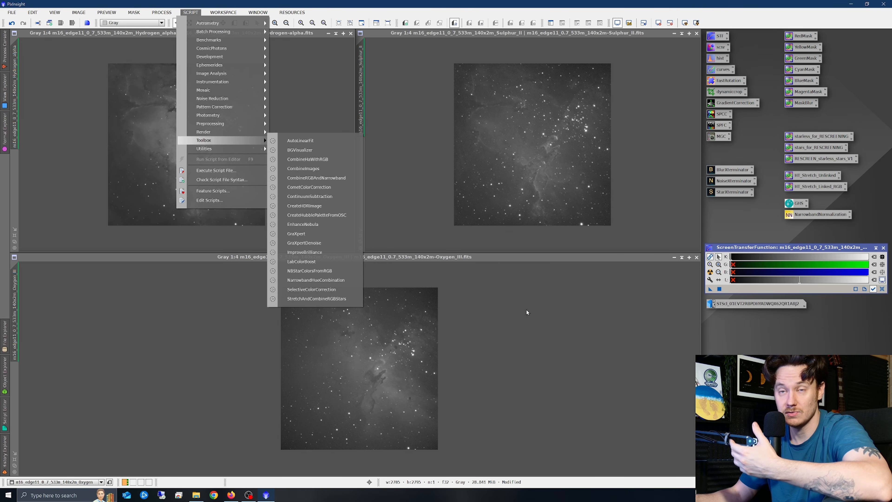
click(561, 313)
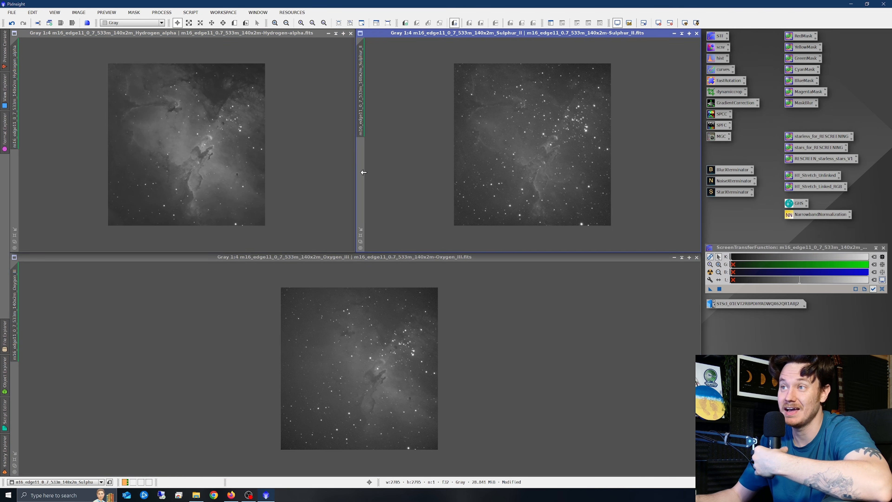
Set BlurXTerminator to Sharpen Stars 0.70, Adjust Star Halos 0.50 and Sharpen Nonstellar 1.00, keeping Automatic PSF on.
click(294, 183)
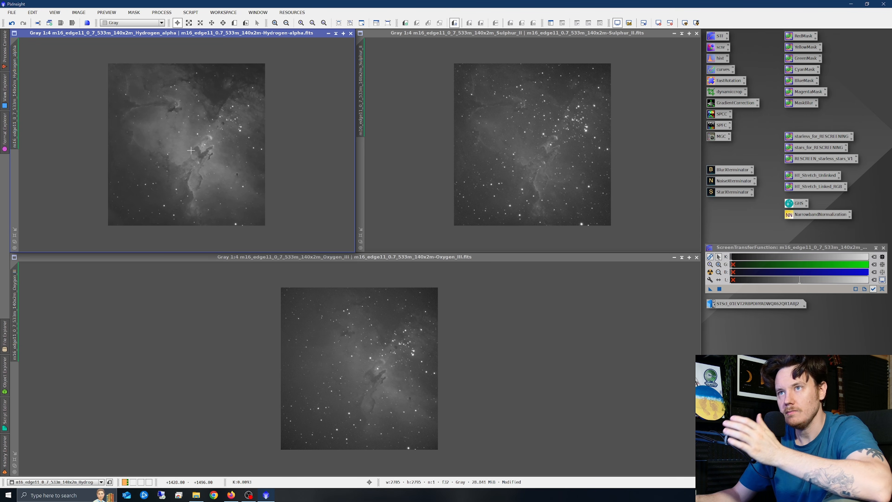
scroll(191, 150, up, 3)
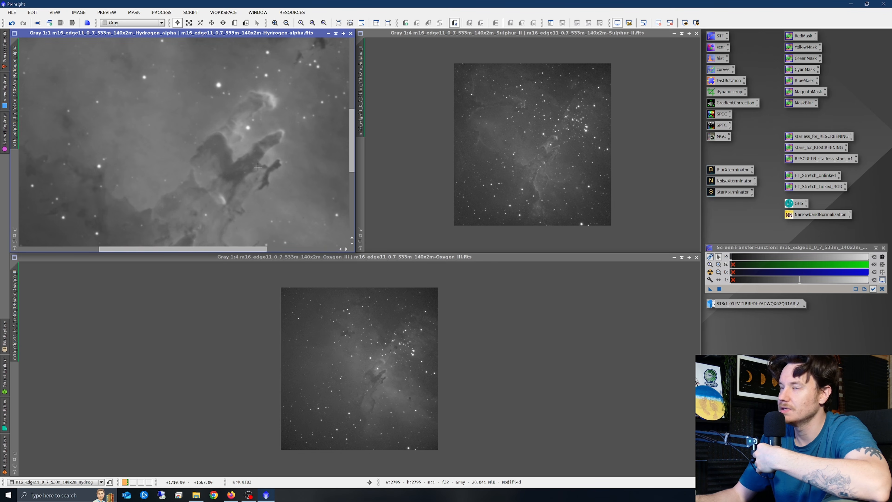
scroll(262, 177, down, 2)
double_click(727, 169)
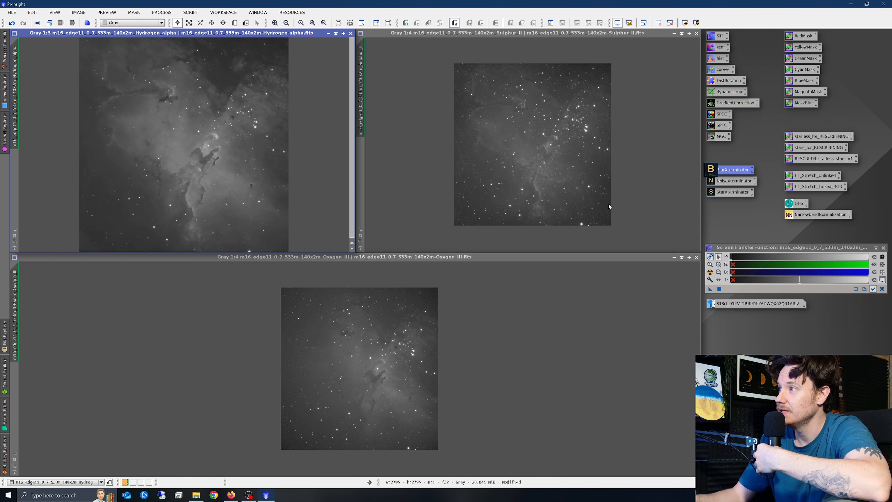
drag(565, 247, 504, 235)
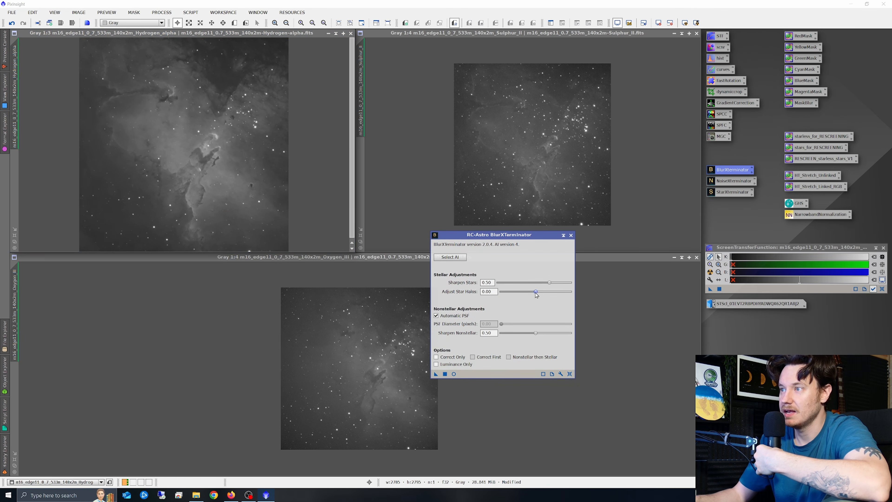
drag(550, 285, 571, 292)
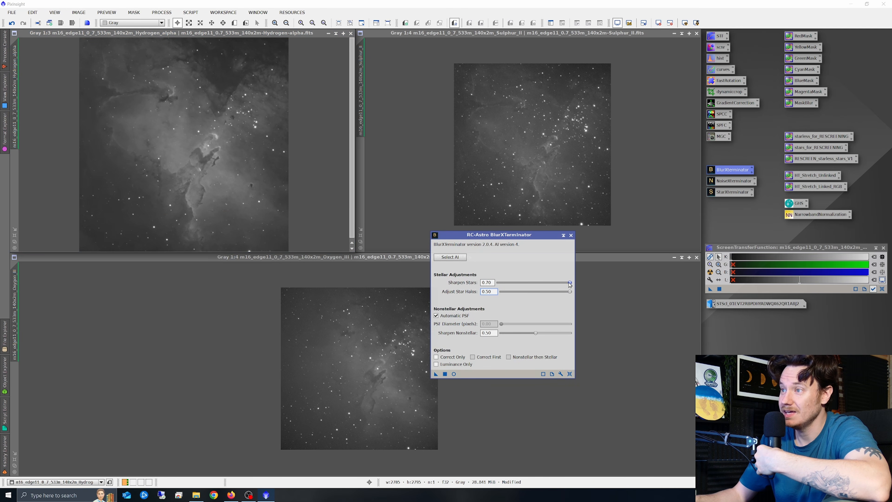
click(570, 283)
drag(535, 333, 571, 333)
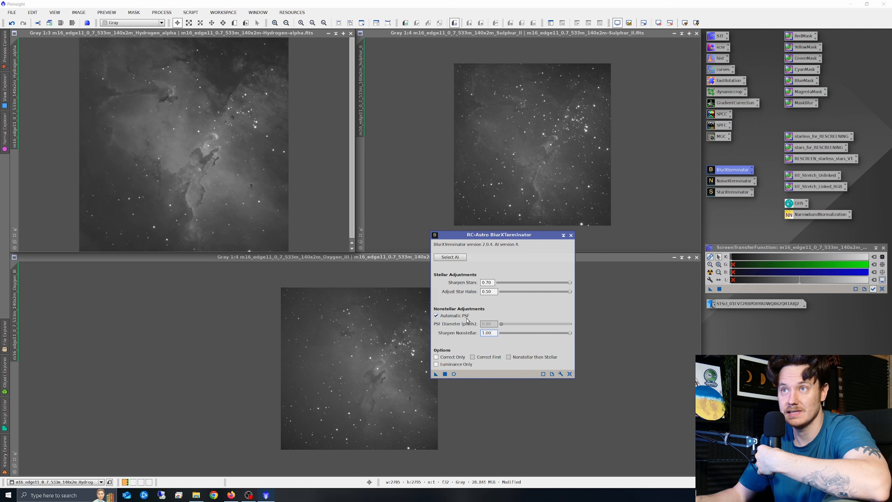
Apply BlurXTerminator to the Hydrogen-alpha, Sulphur II and Oxygen III images and close the tool.
drag(436, 373, 229, 158)
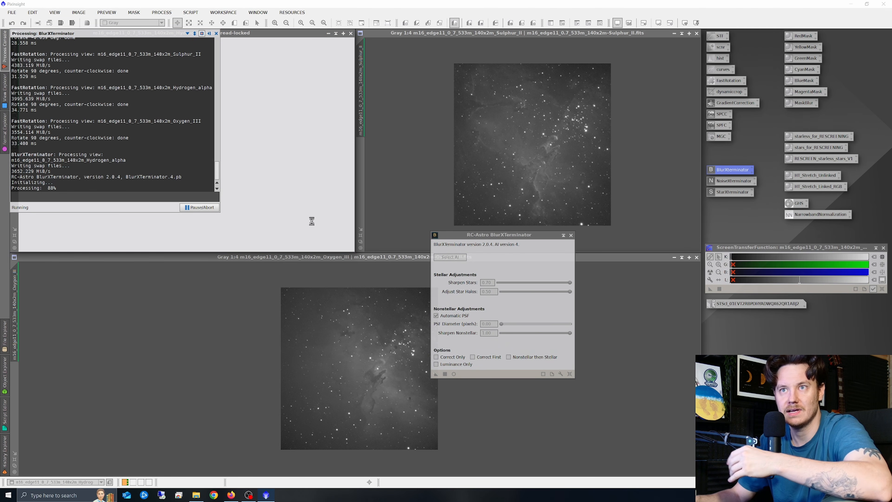
drag(436, 373, 514, 156)
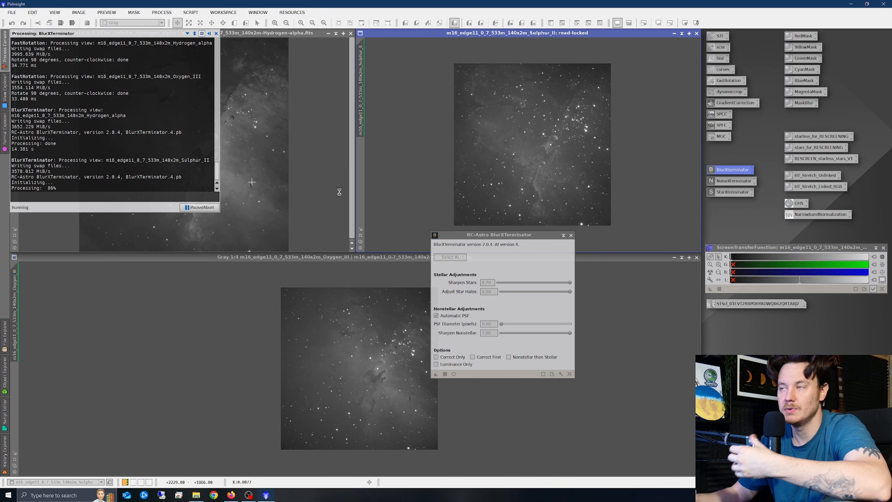
drag(436, 374, 369, 382)
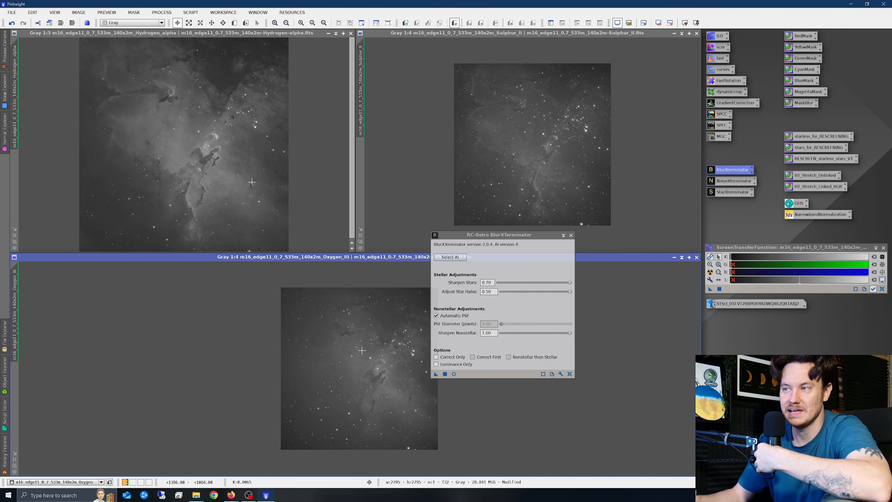
click(571, 234)
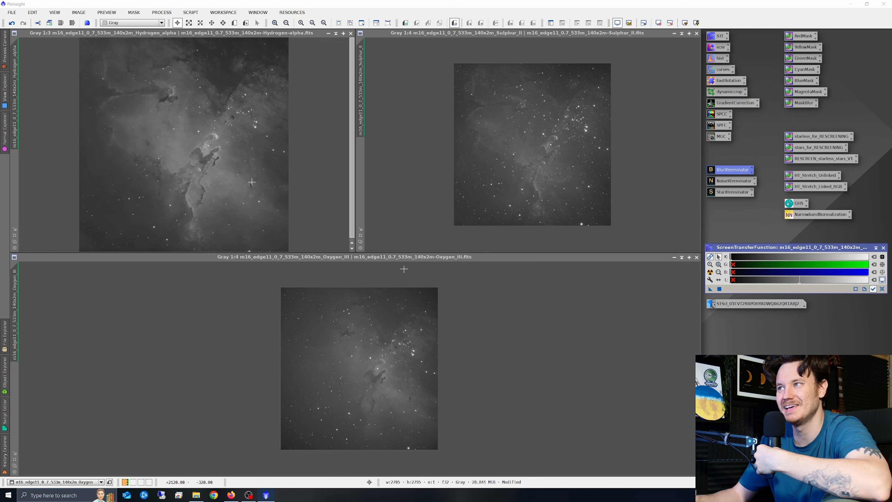
Examine the sharpened pillars in the Hydrogen-alpha image at 1:1, temporarily enlarging its window for a wider view.
click(192, 161)
scroll(192, 162, up, 2)
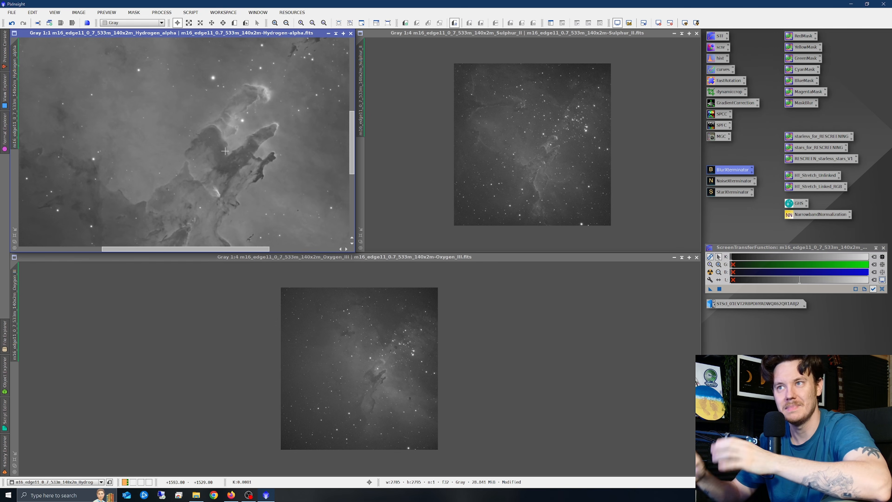
drag(352, 134, 352, 141)
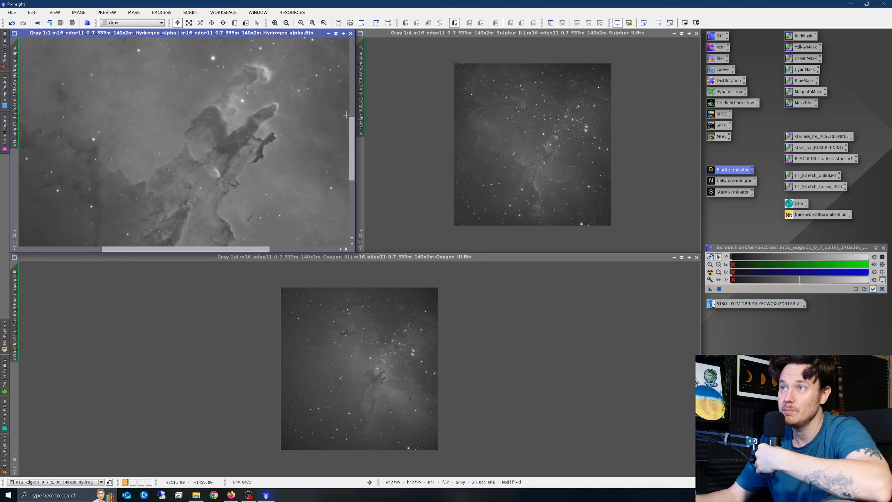
scroll(352, 133, up, 2)
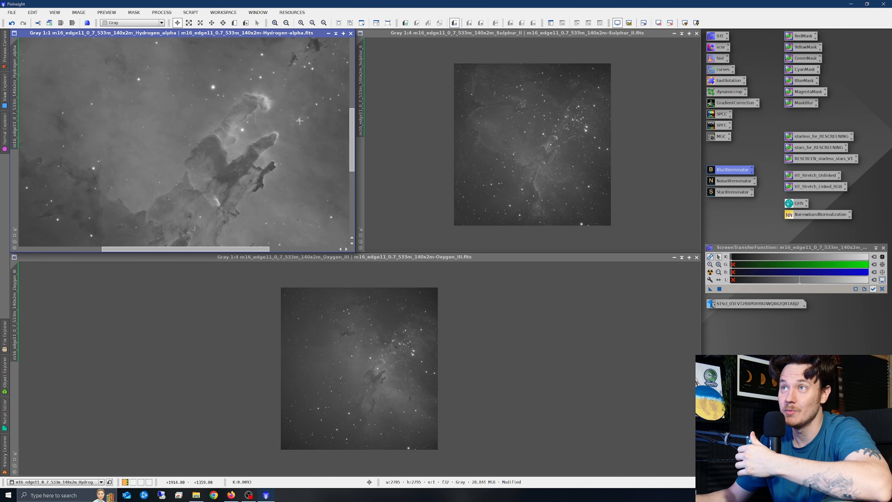
scroll(352, 133, up, 2)
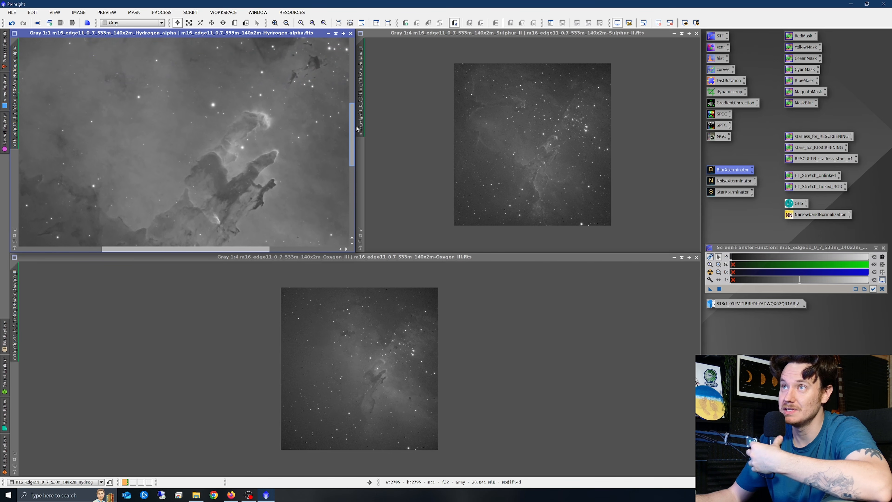
scroll(359, 130, down, 3)
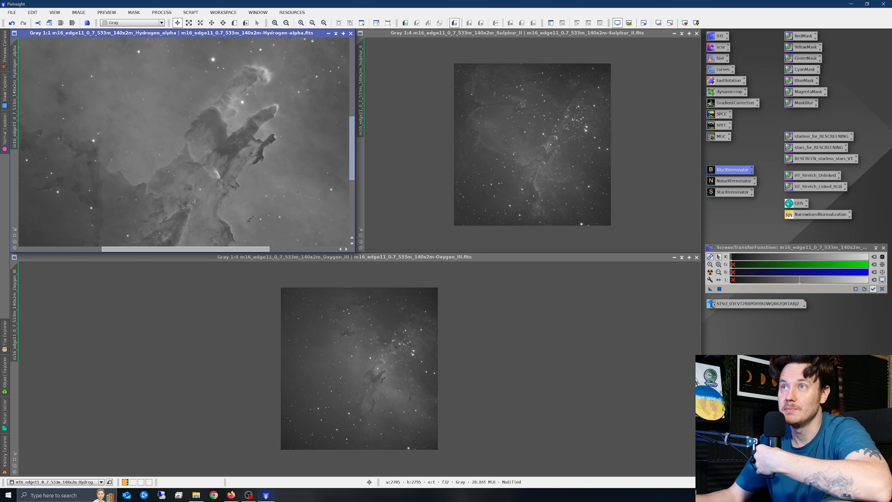
drag(354, 251, 565, 416)
drag(563, 246, 557, 204)
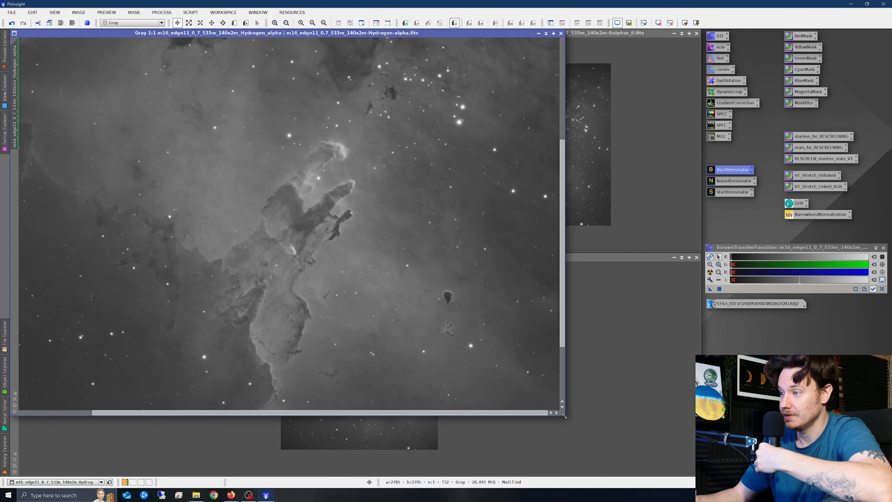
drag(566, 417, 354, 248)
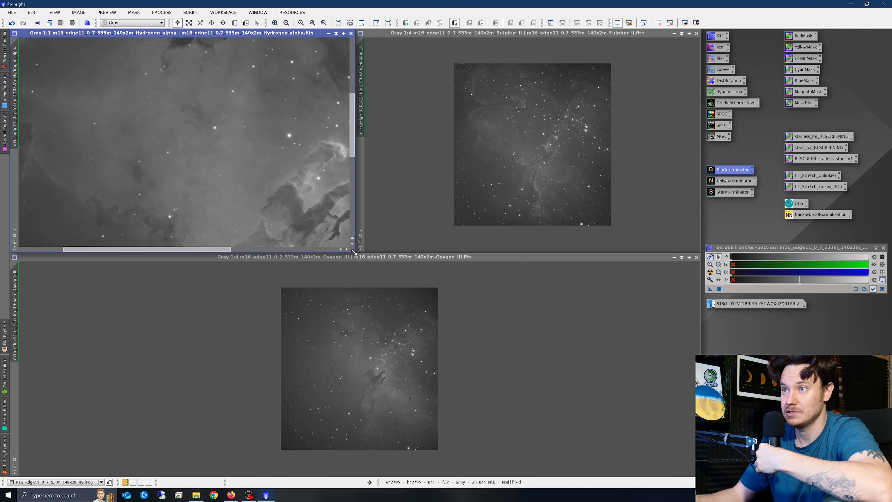
scroll(192, 155, down, 3)
scroll(193, 155, up, 3)
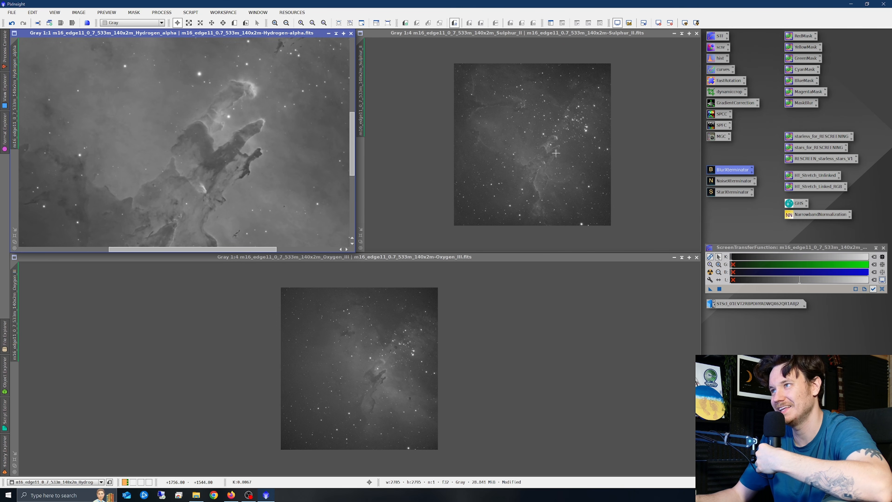
Compare the Sulphur II pillars at 1:1 before and after BlurXTerminator by toggling the sharpening, keeping it applied.
scroll(562, 159, up, 3)
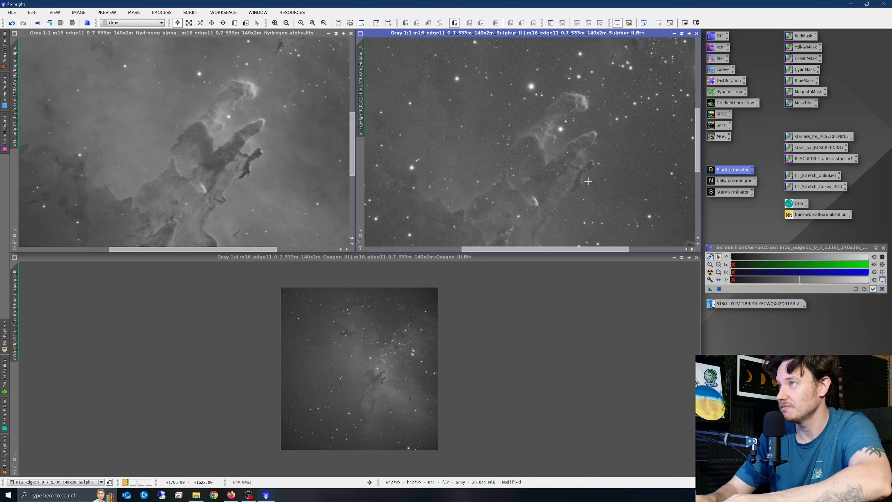
key(ctrl+z)
key(ctrl+y)
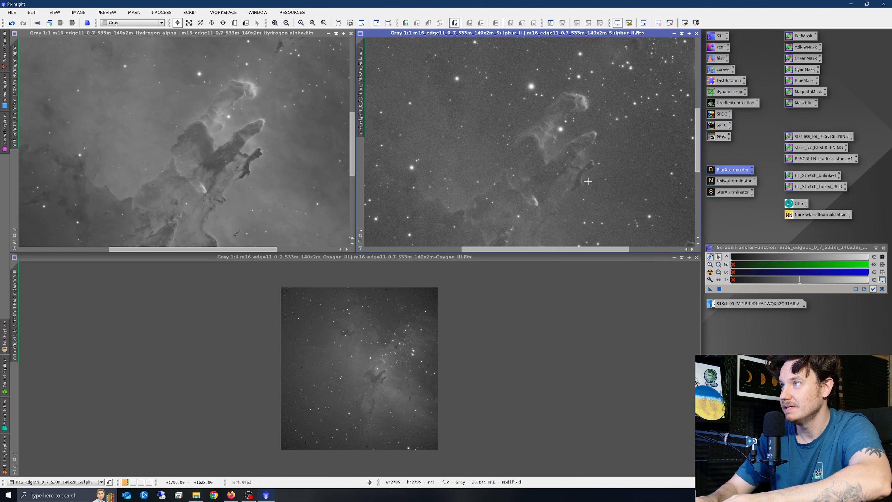
key(ctrl+z)
key(ctrl+y)
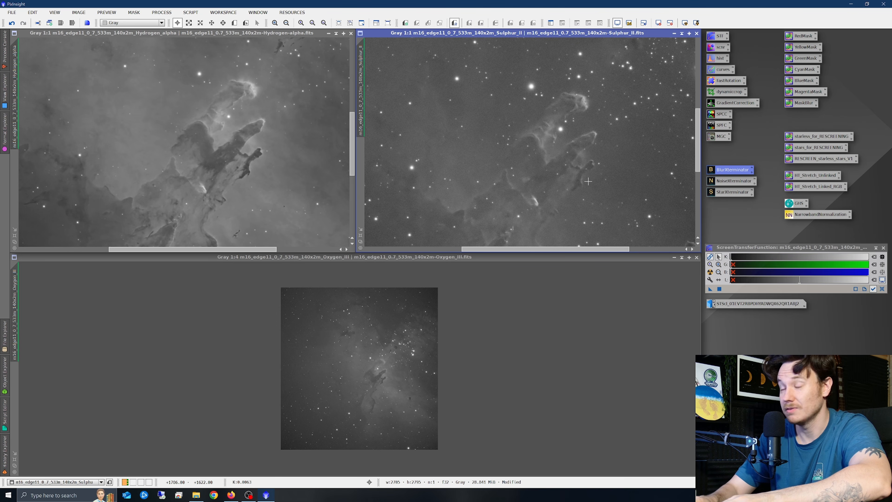
key(ctrl+z)
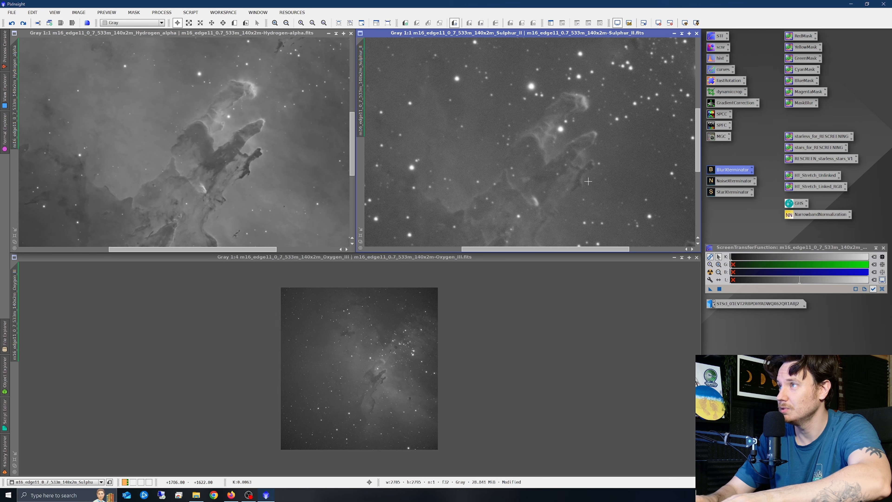
key(ctrl+y)
Compare the Oxygen III pillars at 1:1 with and without the BlurXTerminator sharpening, ending on the sharpened version.
click(461, 328)
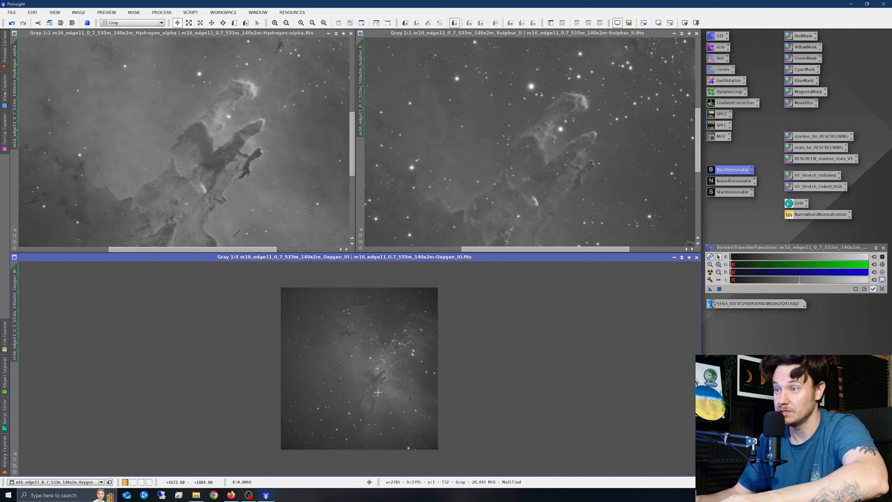
scroll(461, 328, up, 2)
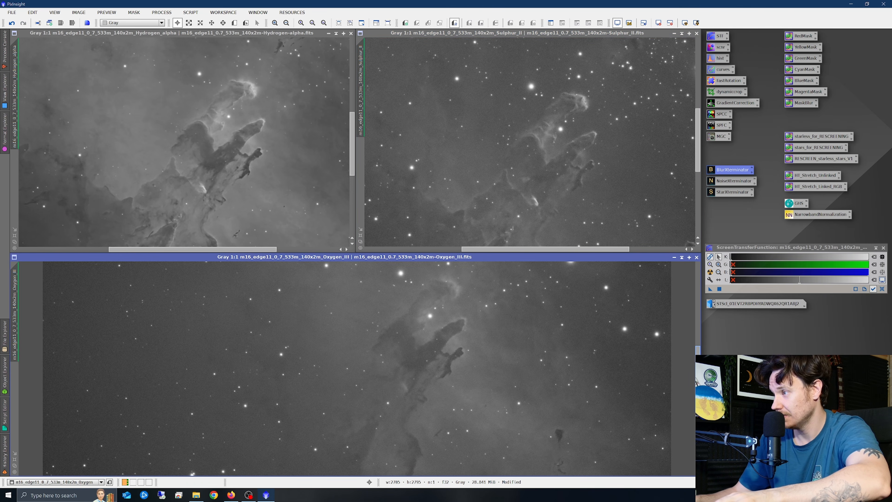
scroll(493, 332, up, 2)
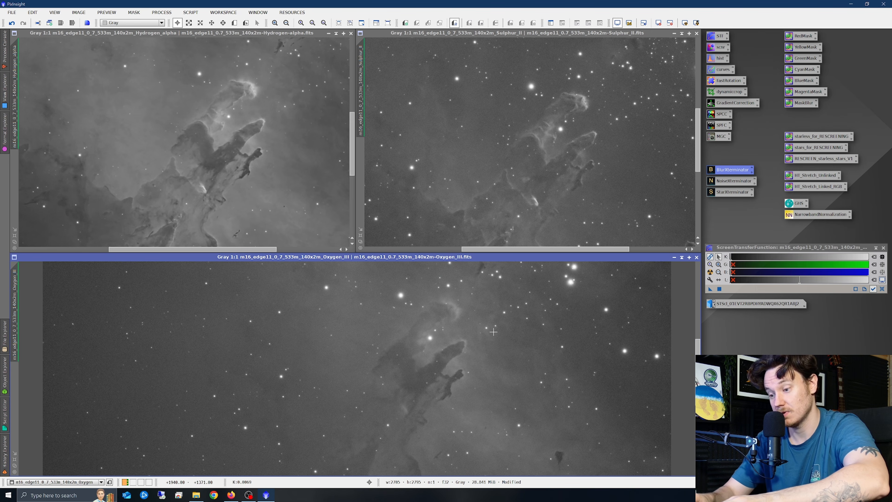
key(ctrl+z)
key(ctrl+y)
key(ctrl+z)
key(ctrl+y)
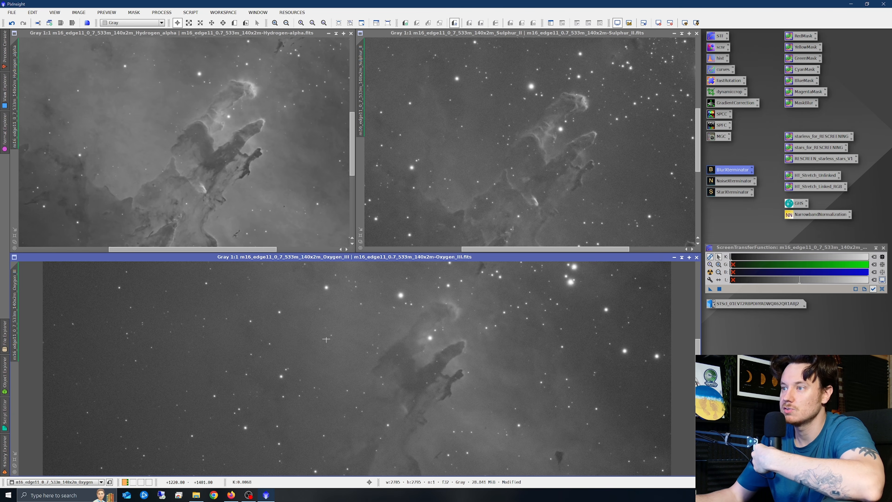
Apply the saved HT_Stretch_Unlinked PixelMath process to the Sulphur II, Hydrogen-alpha and Oxygen III images.
scroll(257, 197, down, 2)
scroll(527, 141, down, 2)
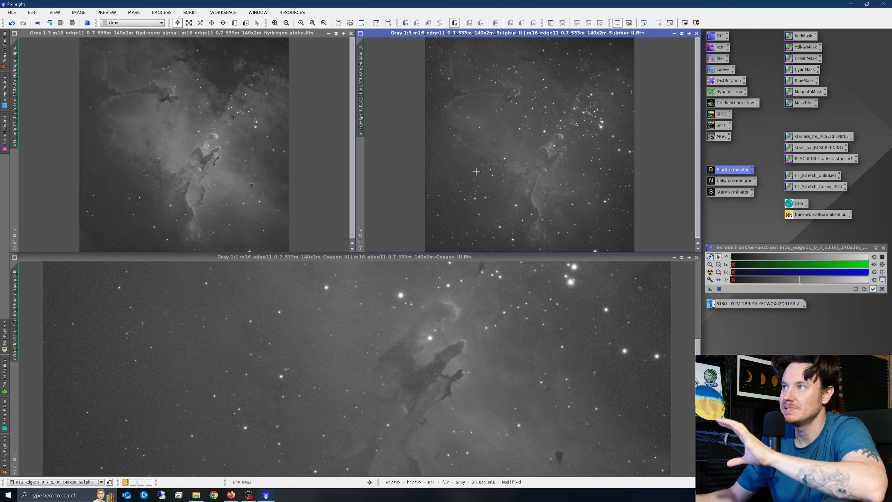
scroll(418, 387, down, 2)
scroll(527, 140, down, 1)
scroll(186, 141, down, 1)
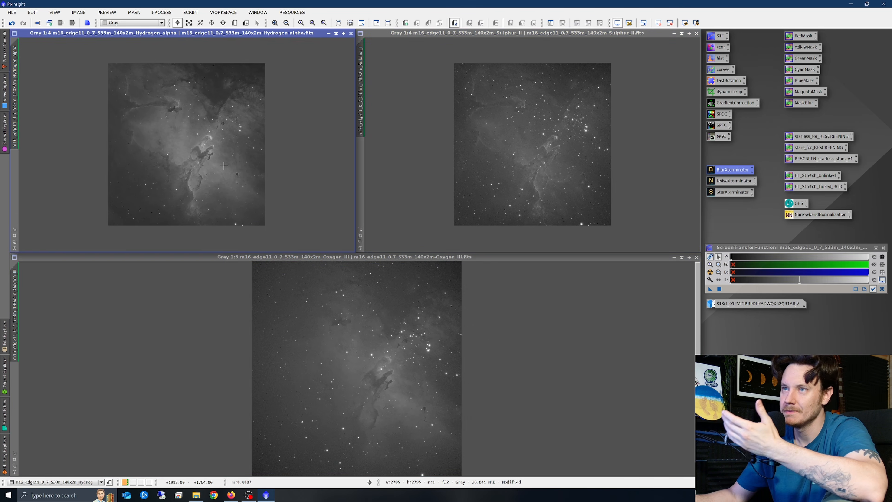
scroll(331, 309, down, 1)
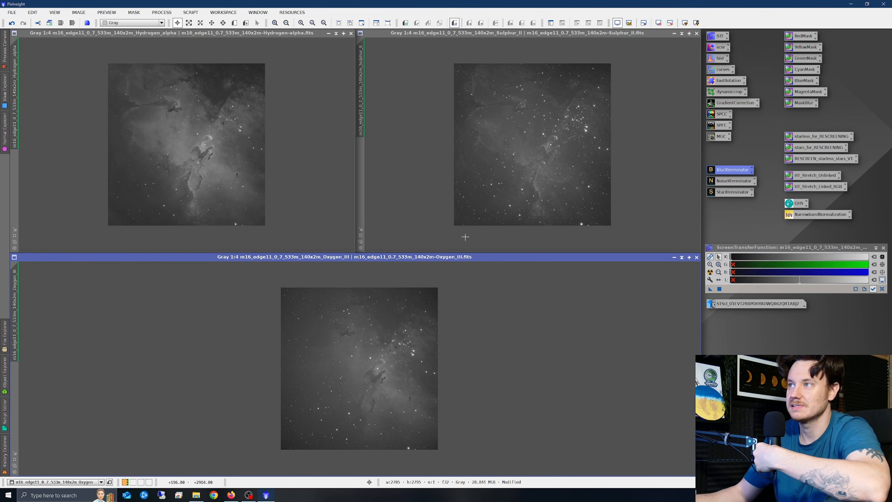
click(291, 141)
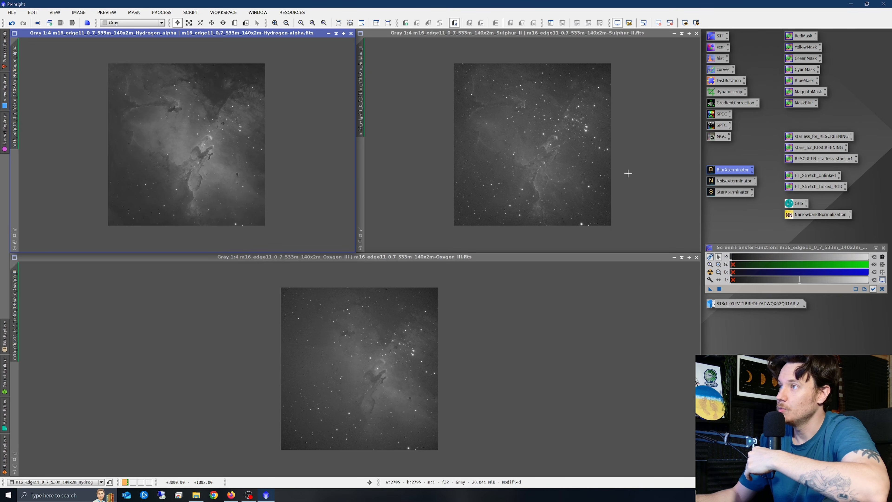
click(739, 147)
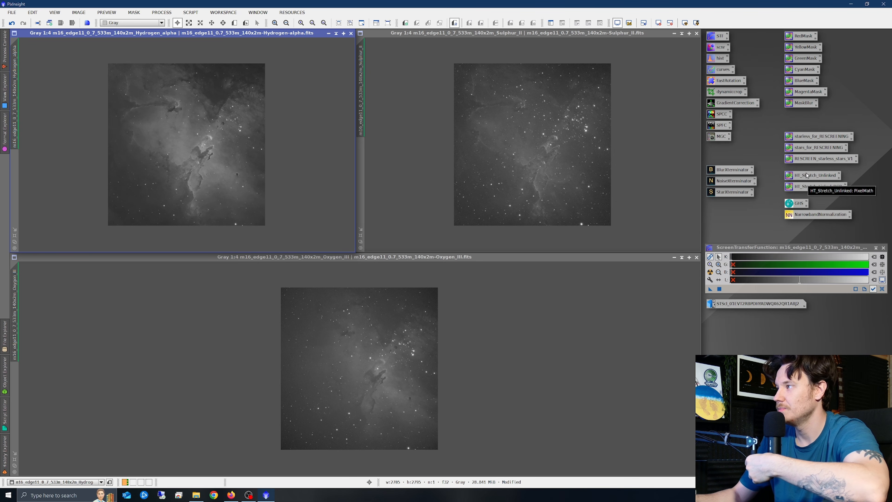
drag(807, 175, 572, 157)
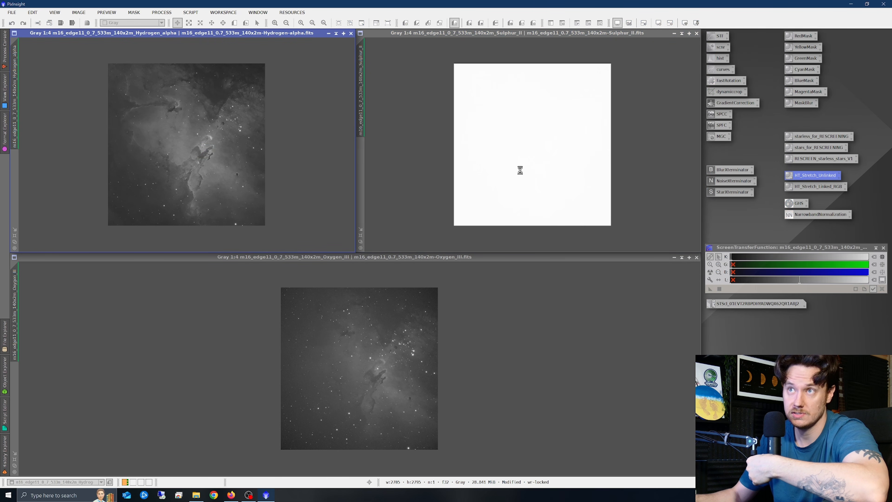
drag(808, 180, 355, 345)
double_click(815, 176)
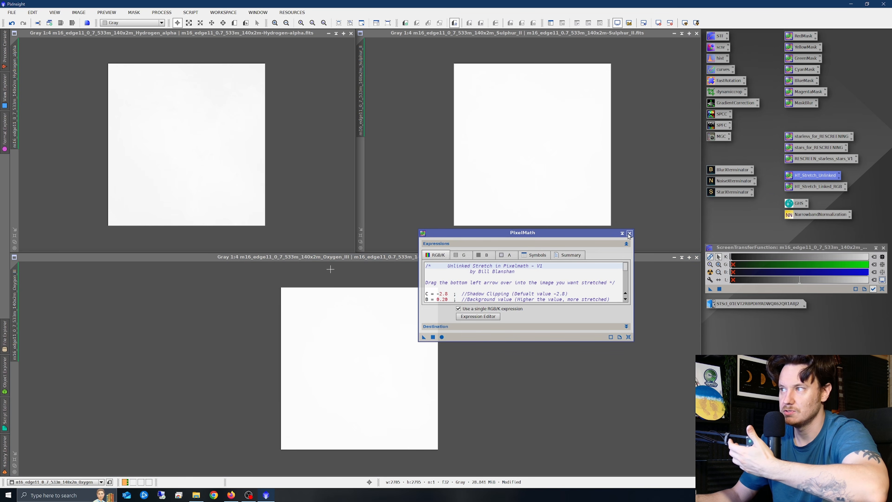
click(629, 233)
Reset the ScreenTransferFunction on the Hydrogen-alpha, Sulphur II and Oxygen III images.
click(324, 189)
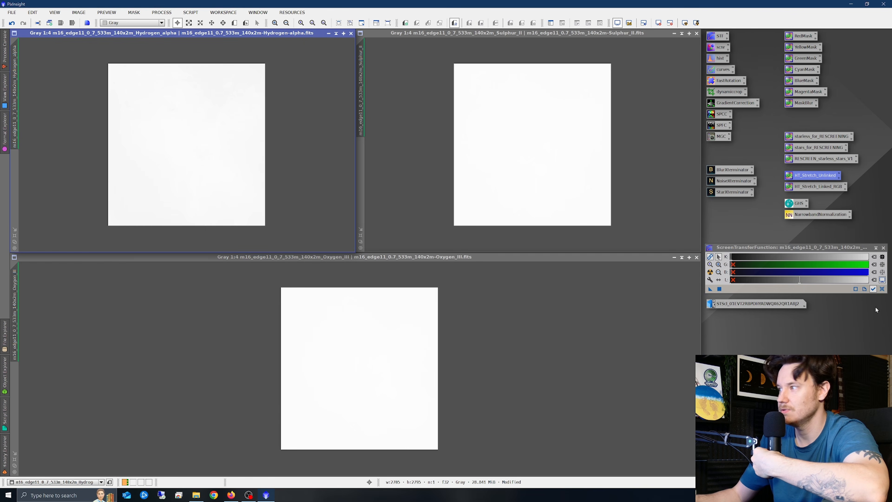
click(883, 288)
click(606, 193)
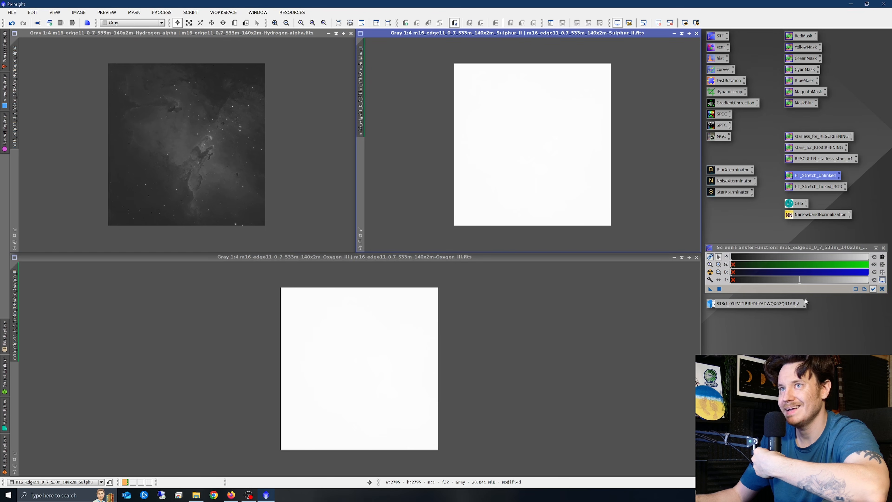
click(883, 289)
click(404, 301)
click(883, 289)
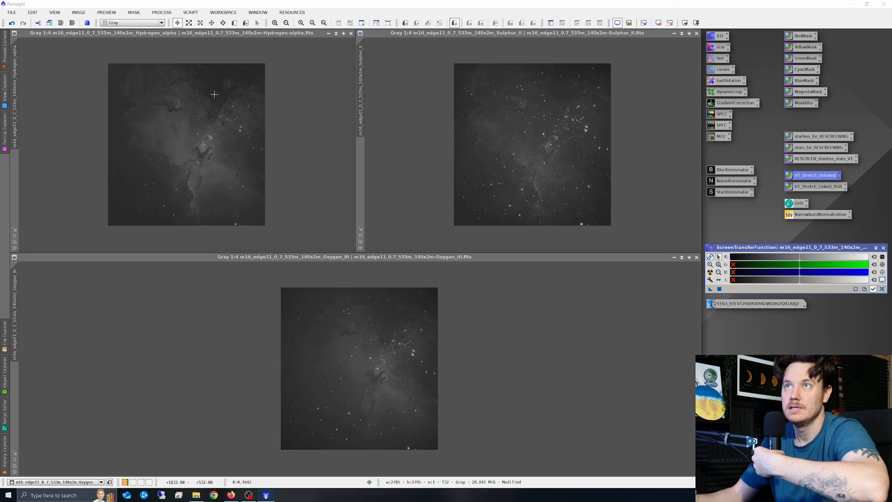
Open ChannelCombination in RGB color space and assign the Sulphur II image as the red channel source.
click(162, 13)
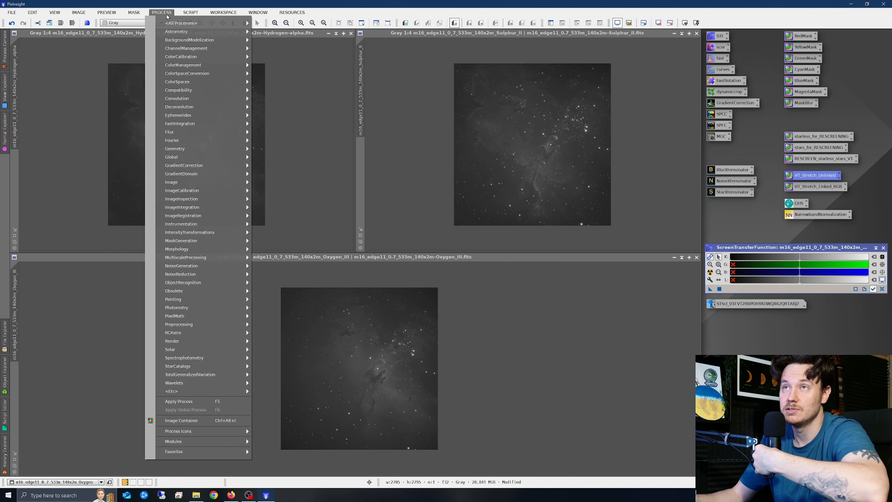
mouse_move(200, 48)
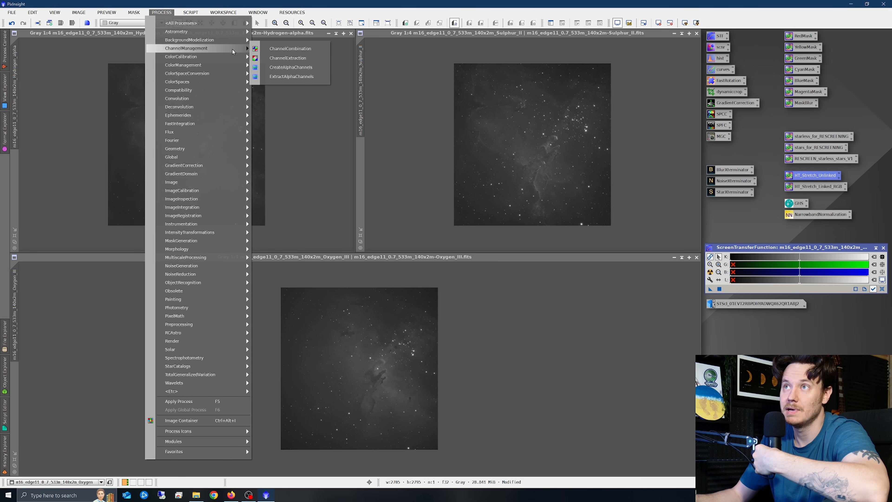
click(294, 51)
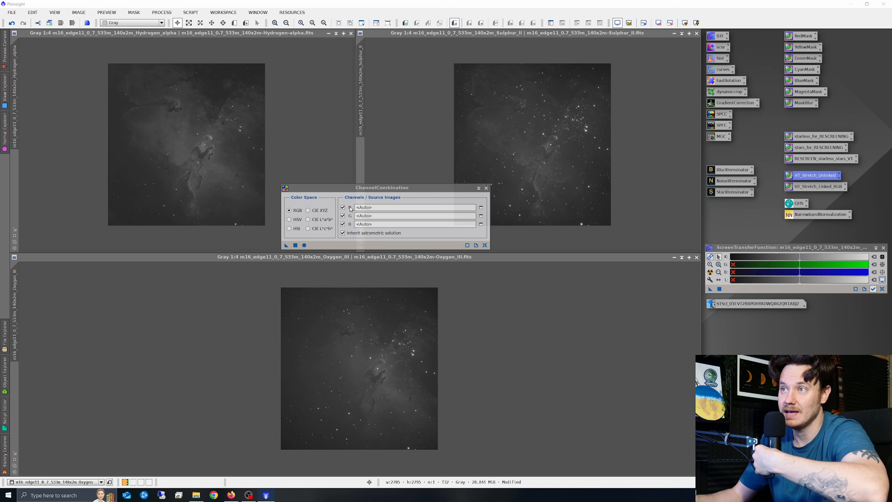
click(481, 207)
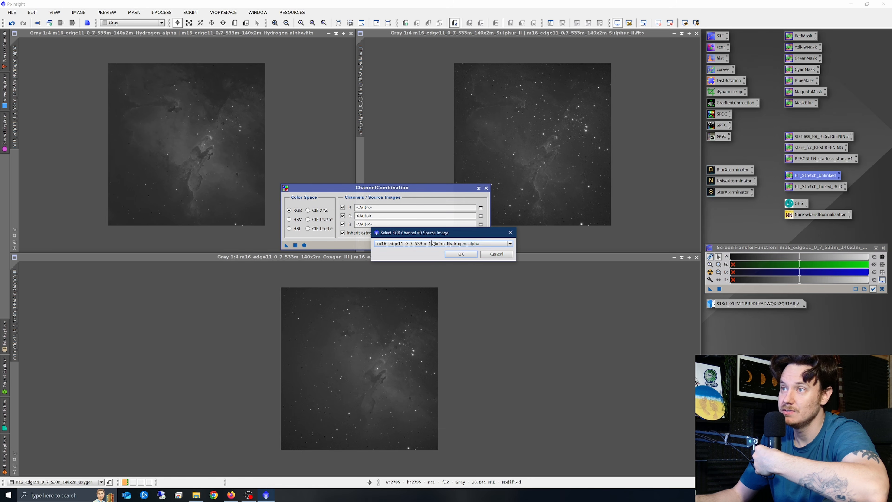
click(434, 243)
click(458, 262)
click(461, 254)
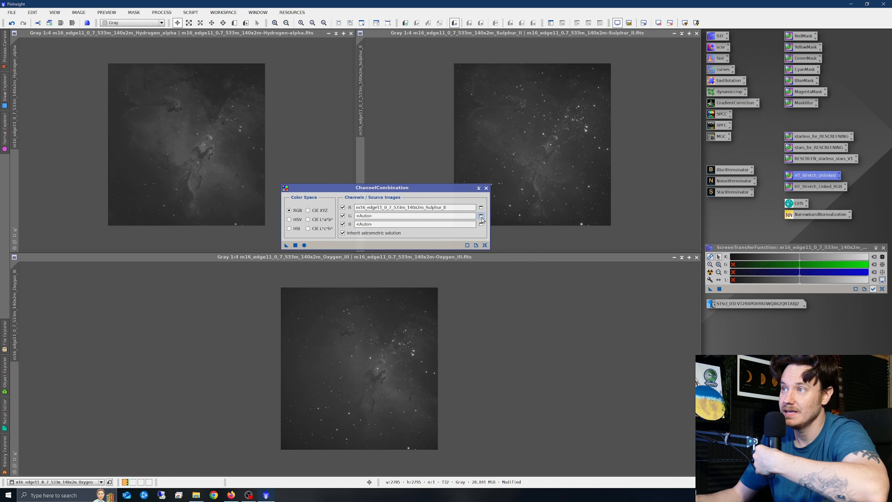
Assign Hydrogen-alpha to green and Oxygen III to blue, and create the combined RGB image with ChannelCombination.
click(481, 215)
click(461, 253)
click(481, 224)
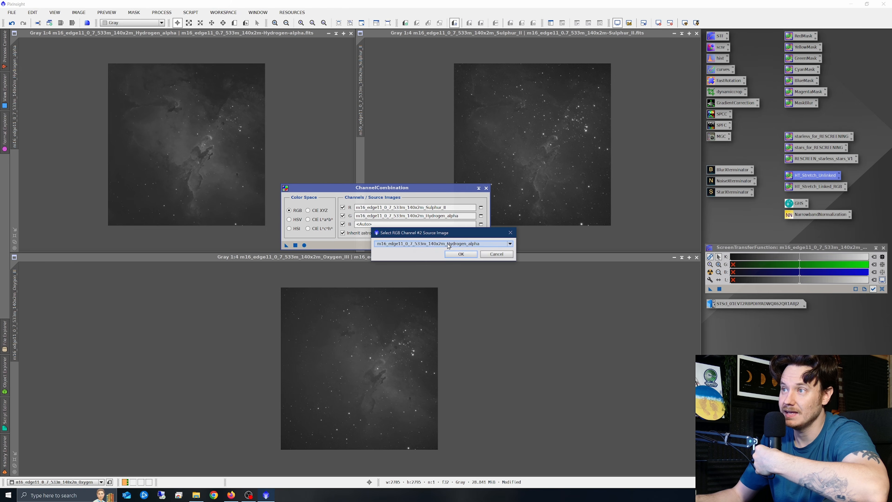
click(457, 243)
click(455, 257)
click(460, 254)
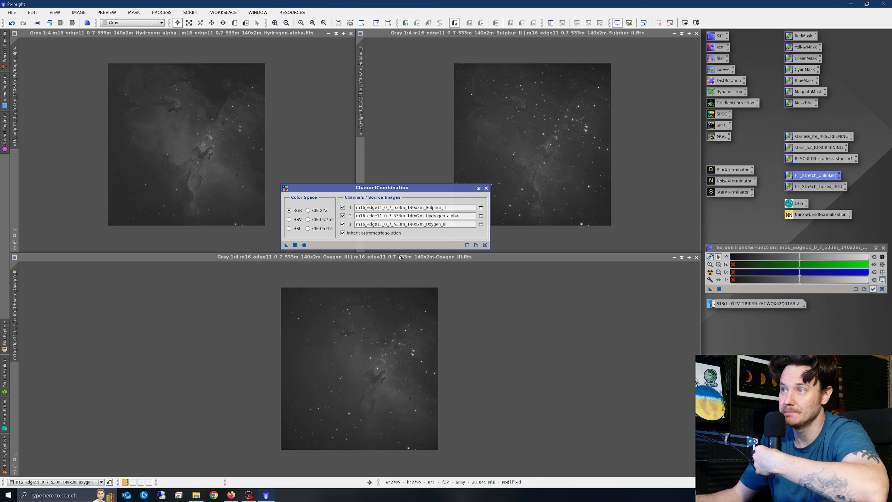
click(304, 245)
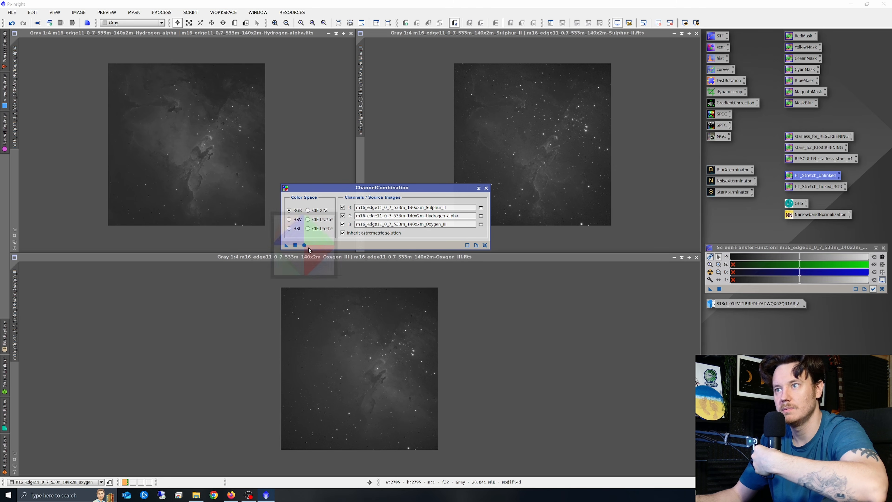
click(486, 189)
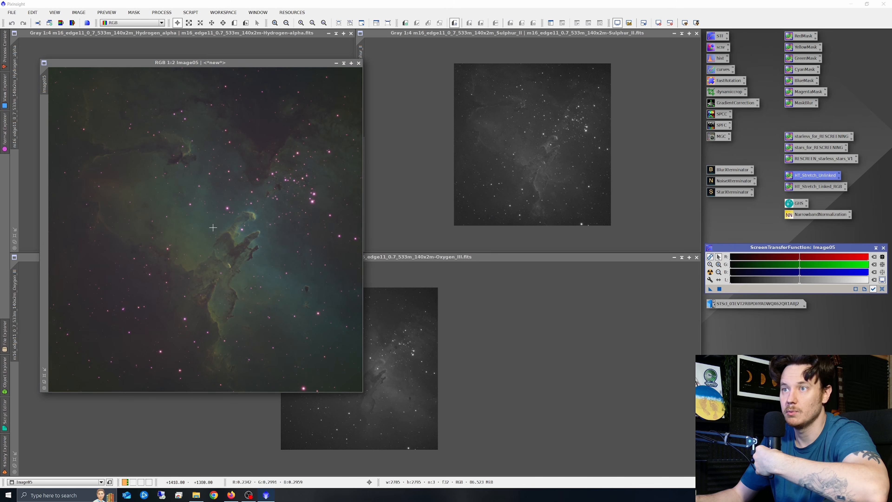
Minimize the Hydrogen-alpha, Sulphur II and Oxygen III images and delete them from the workspace.
click(329, 34)
click(674, 34)
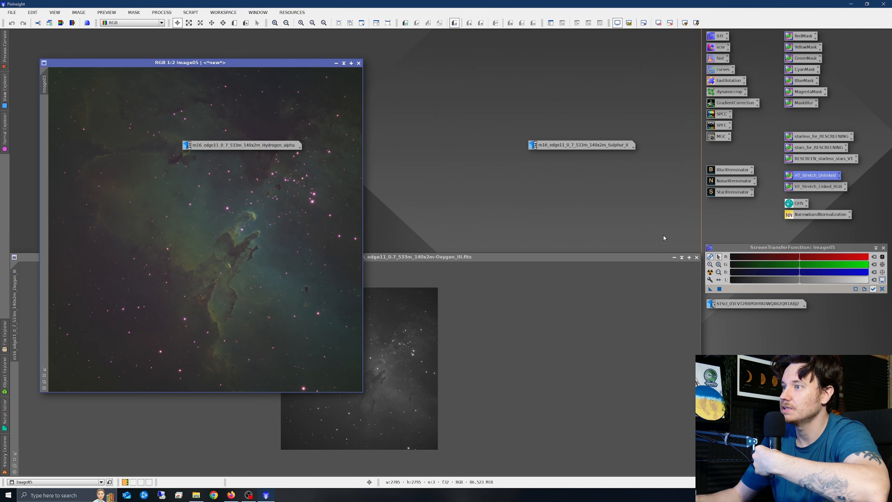
click(675, 257)
click(581, 145)
key(Delete)
click(411, 369)
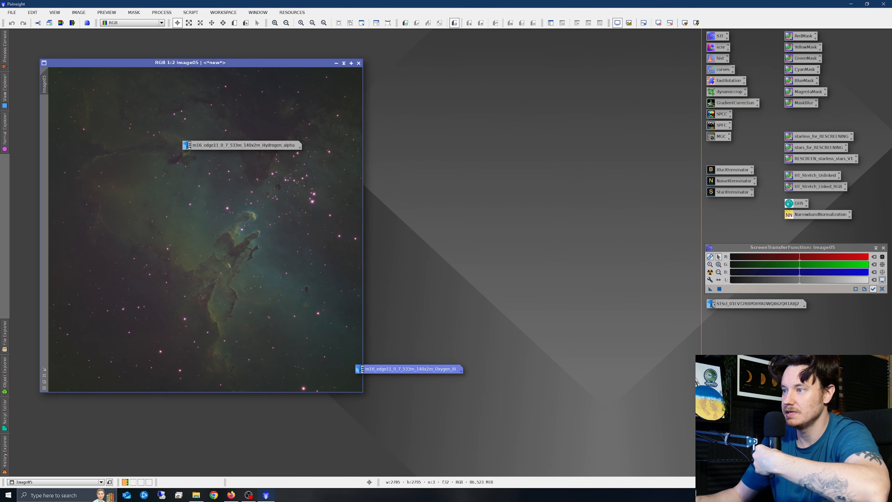
key(Delete)
click(243, 145)
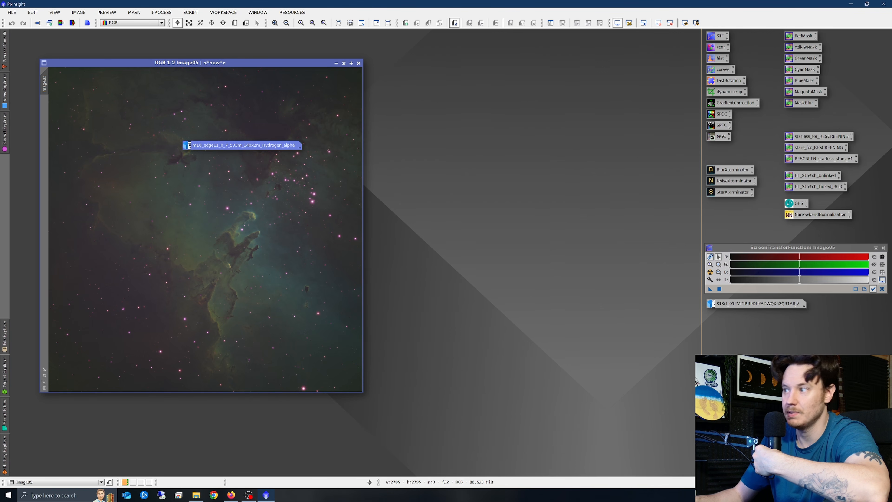
key(Delete)
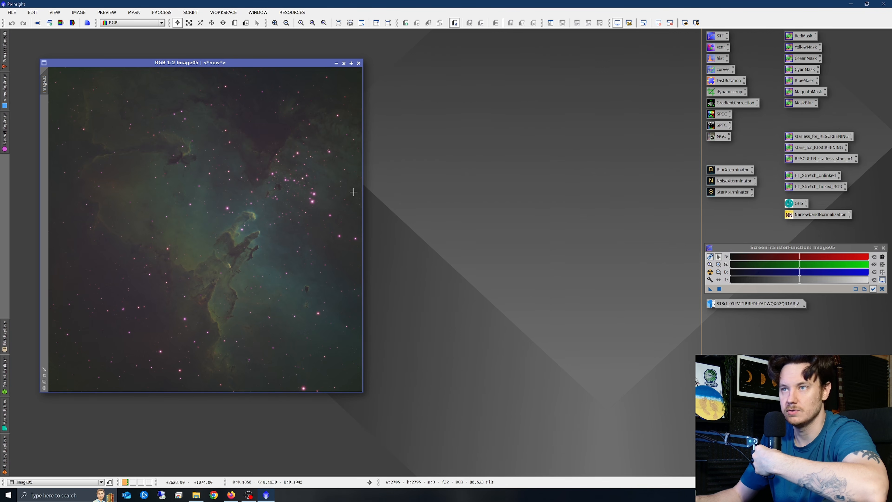
Move the combined RGB image window toward the workspace centre and inspect the pillars up close.
drag(262, 65, 407, 61)
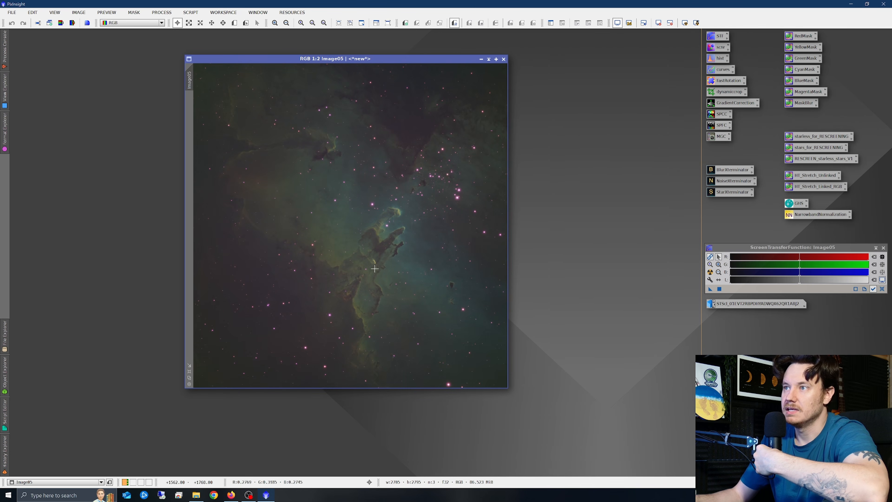
scroll(392, 238, up, 2)
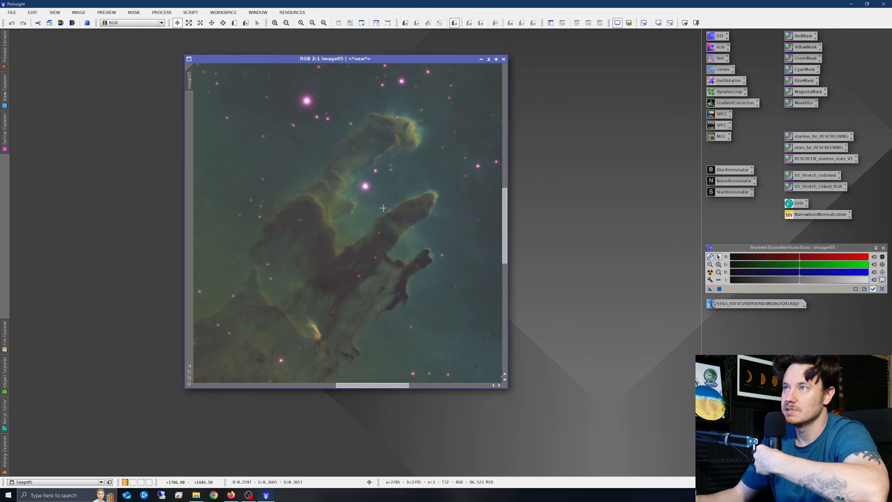
scroll(371, 246, down, 1)
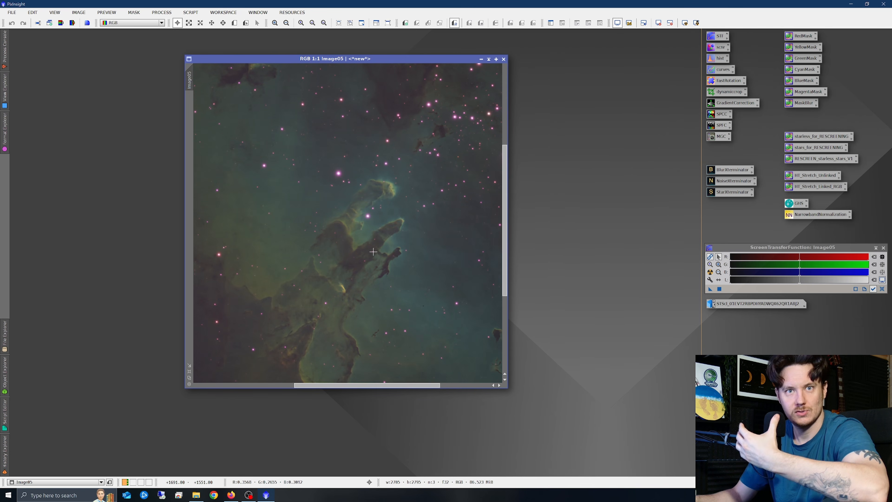
scroll(373, 251, down, 1)
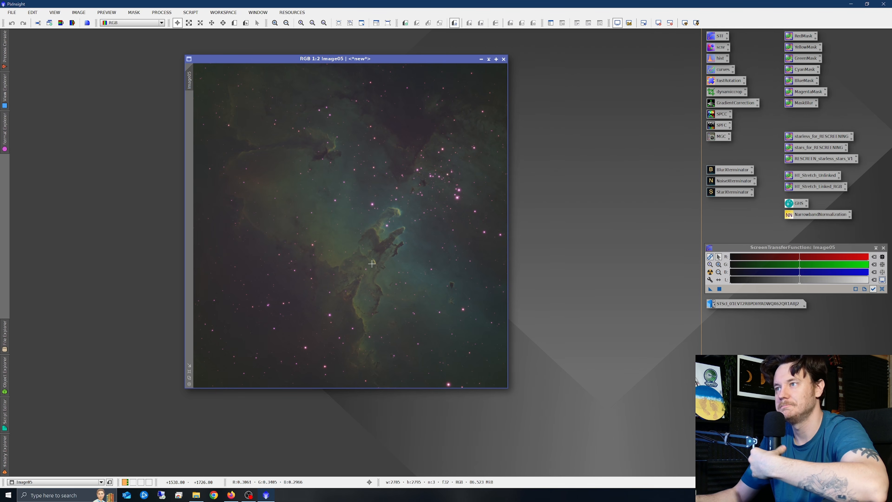
Inspect the stars in the combined RGB image, move its window aside, and compare it with the Hubble reference image of the pillars.
scroll(390, 216, up, 2)
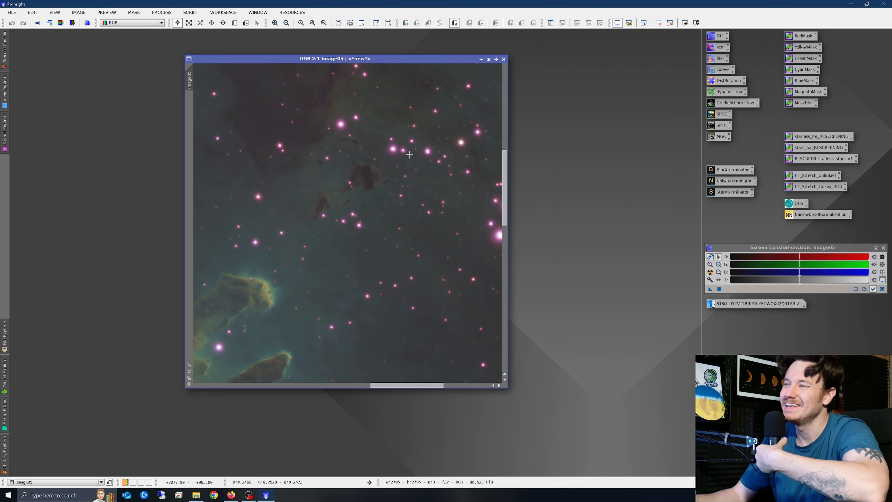
scroll(387, 183, down, 2)
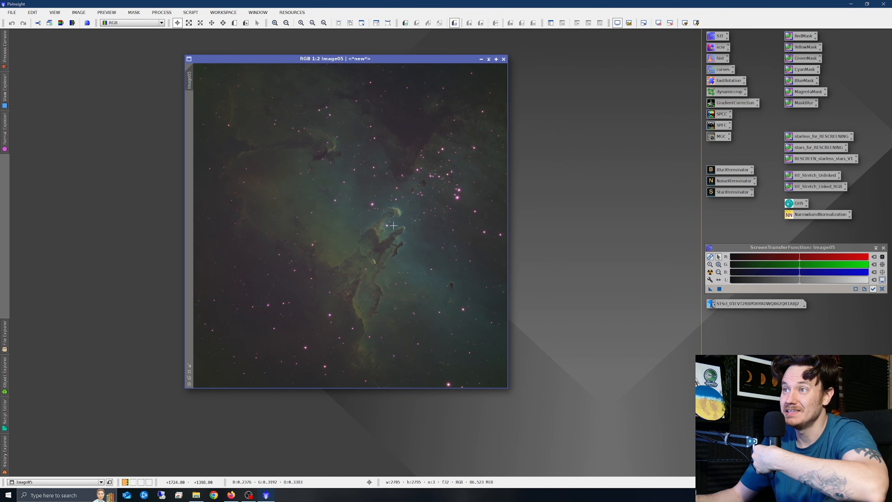
drag(382, 60, 309, 58)
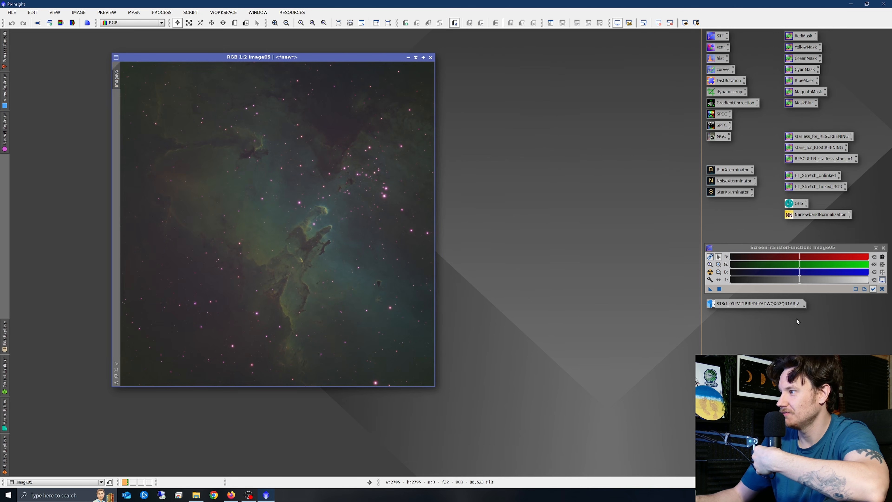
double_click(747, 306)
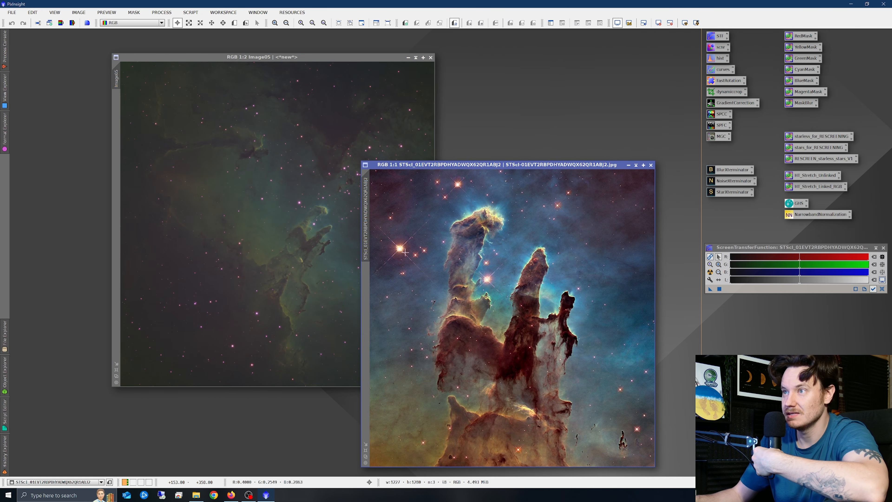
click(629, 165)
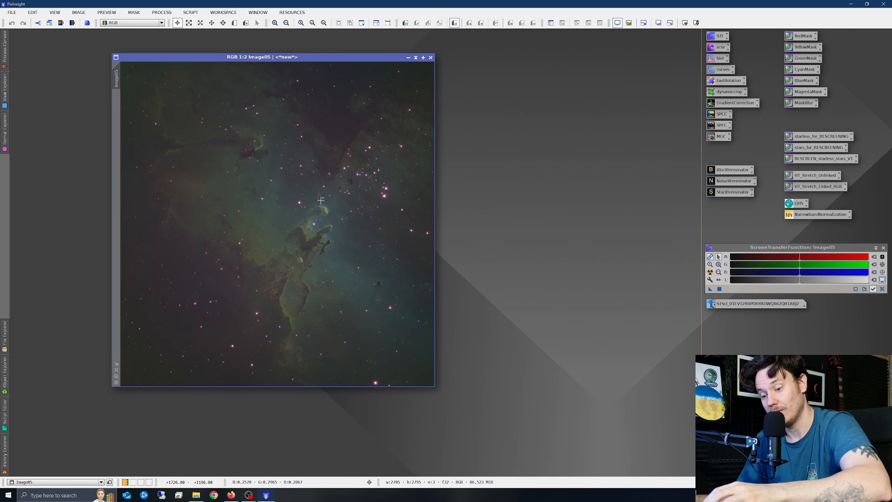
Remove the magenta cast from the stars by inverting the RGB image, applying SCNR, and inverting it back.
key(ctrl+i)
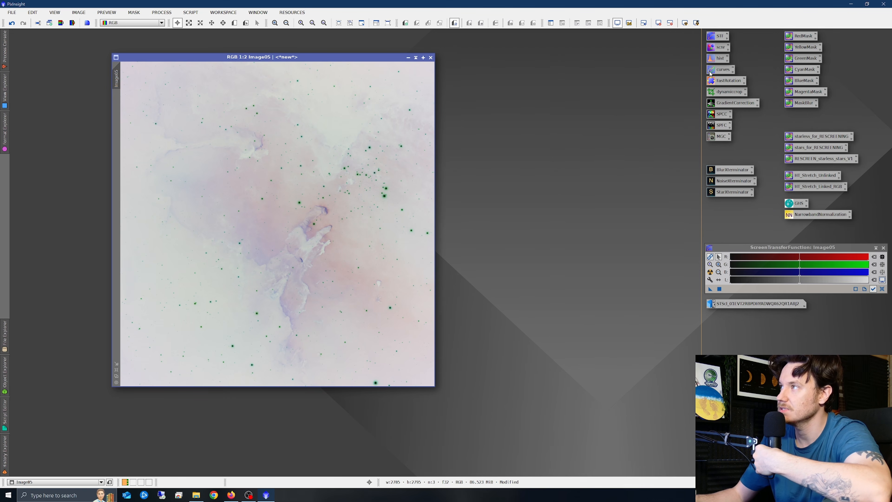
click(719, 48)
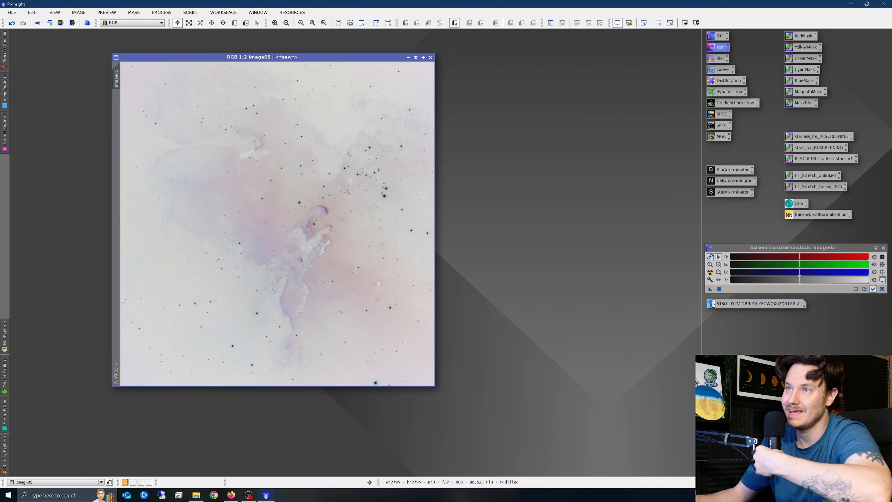
key(ctrl+i)
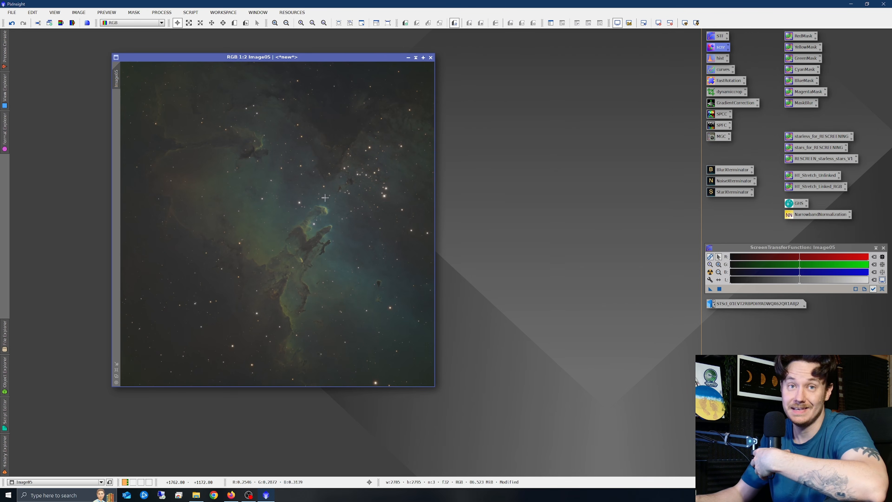
scroll(316, 219, up, 2)
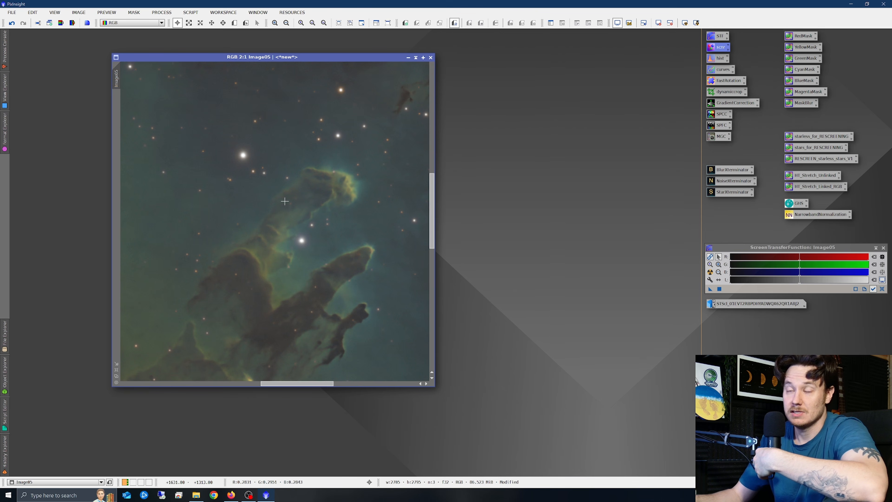
scroll(305, 211, down, 4)
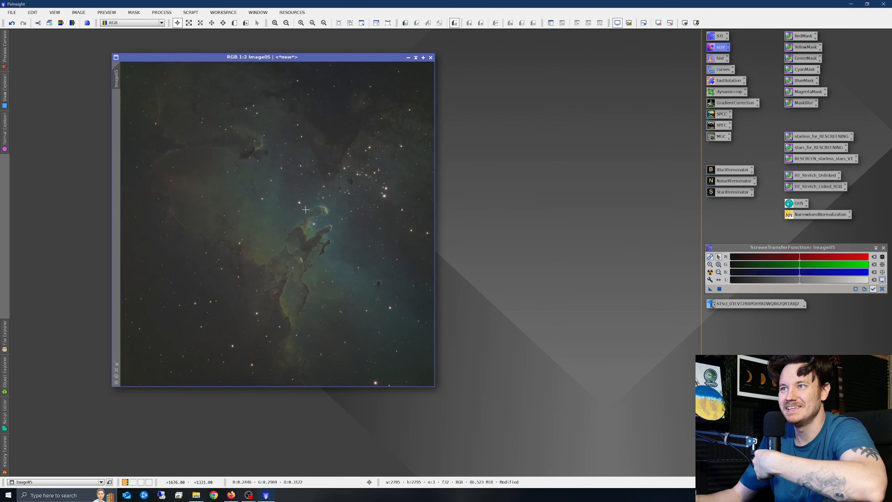
scroll(305, 216, up, 2)
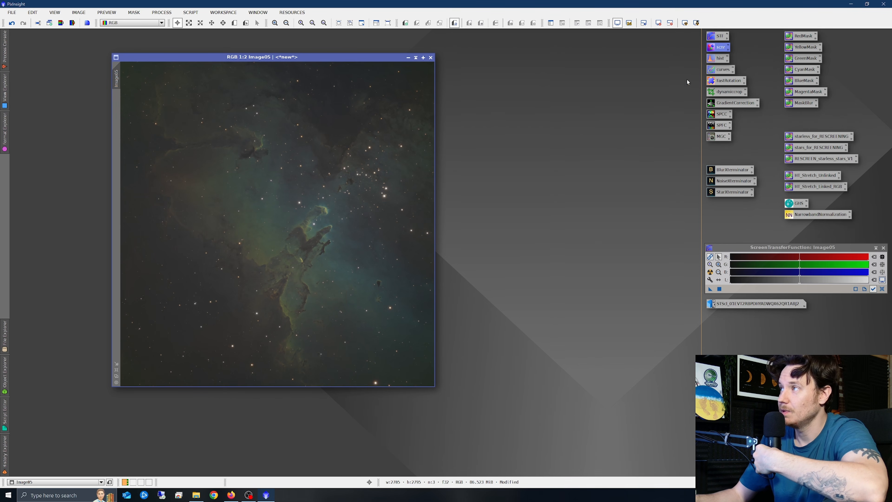
Raise the RGB image's saturation curve to about 0.57 at input 0.45 with CurvesTransformation, using a real-time preview, and apply it.
double_click(722, 70)
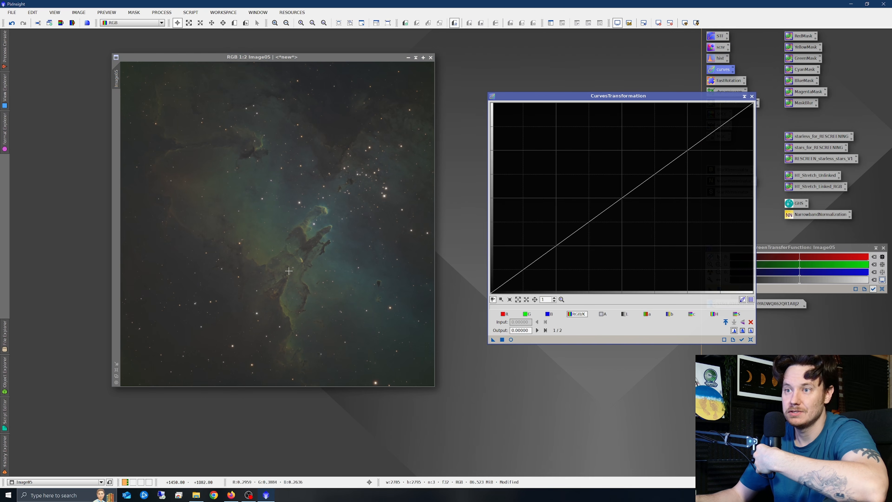
click(304, 267)
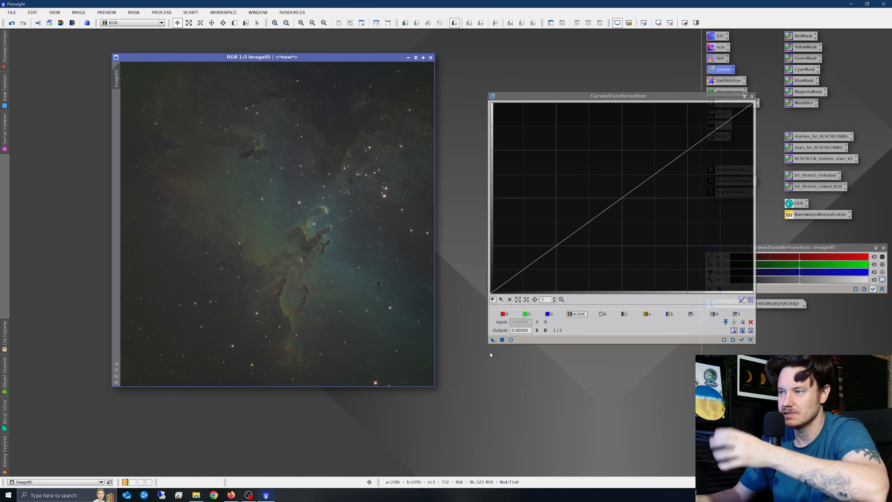
click(511, 340)
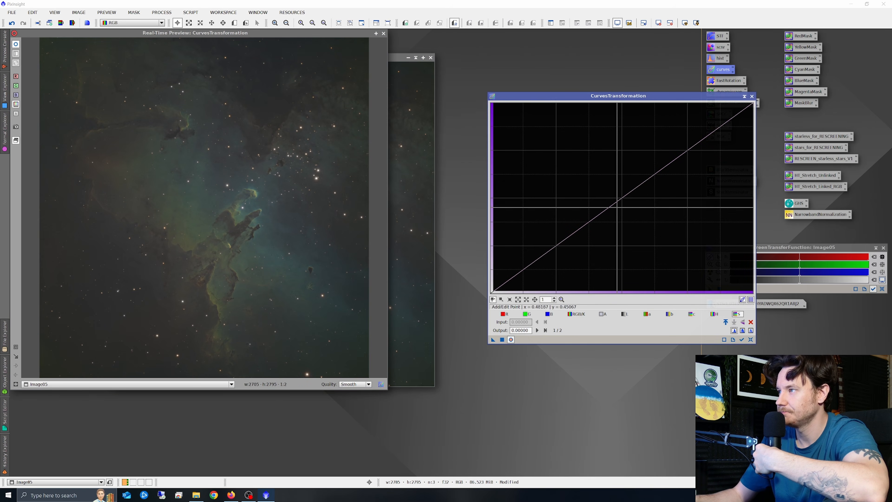
drag(612, 205, 615, 185)
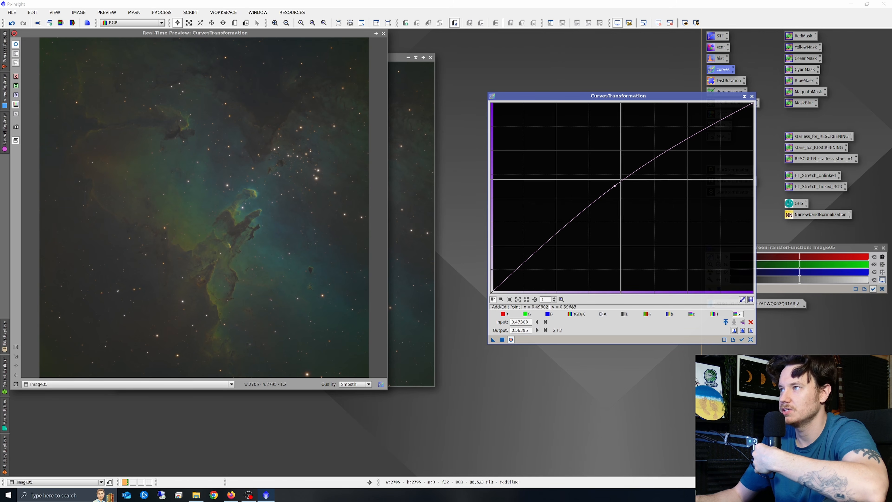
mouse_move(615, 186)
mouse_down()
mouse_move(549, 145)
mouse_move(580, 134)
mouse_move(640, 241)
mouse_move(651, 230)
mouse_move(610, 183)
mouse_up()
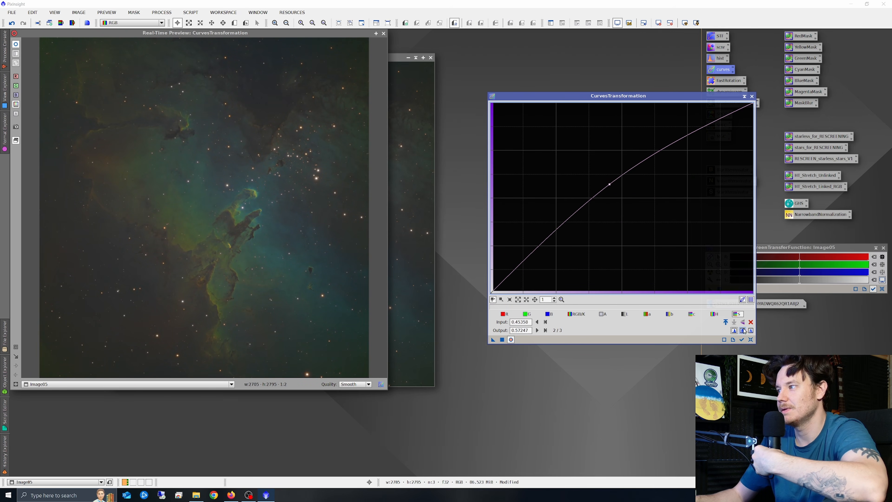
click(751, 340)
click(752, 96)
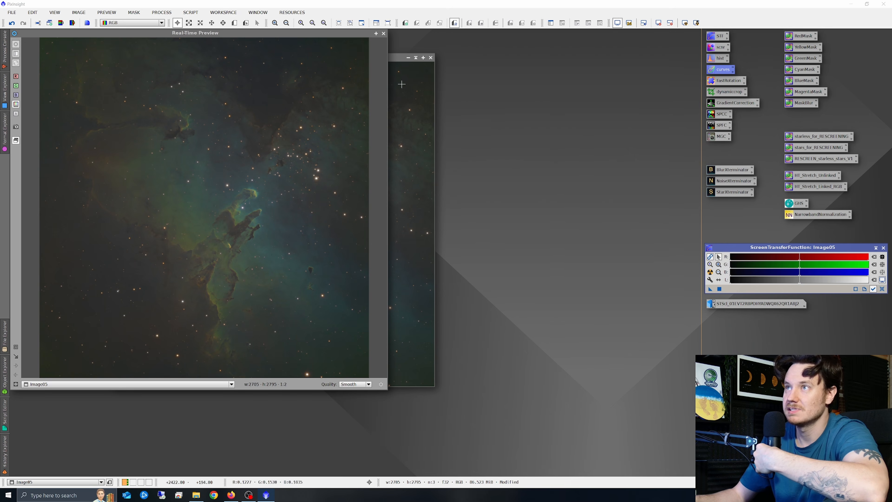
click(384, 34)
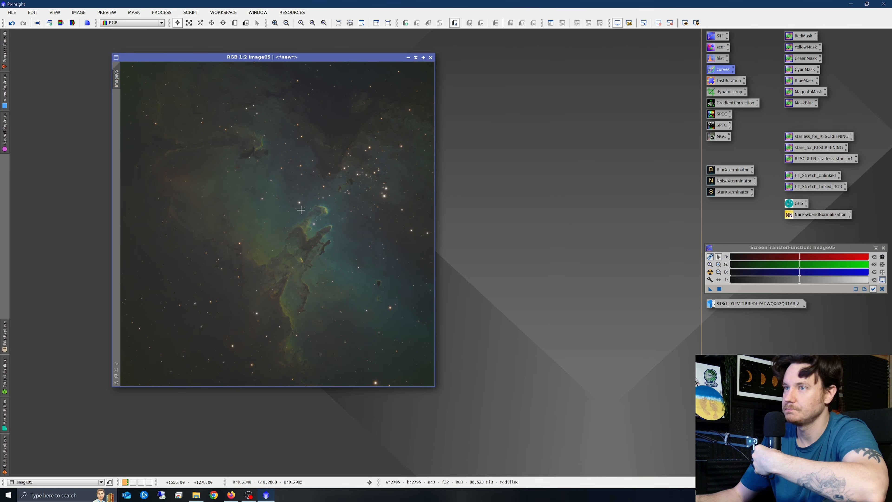
Open HistogramTransformation beside the RGB image, select Image05 as its view, and start a real-time preview.
double_click(715, 60)
drag(336, 57, 249, 40)
click(480, 388)
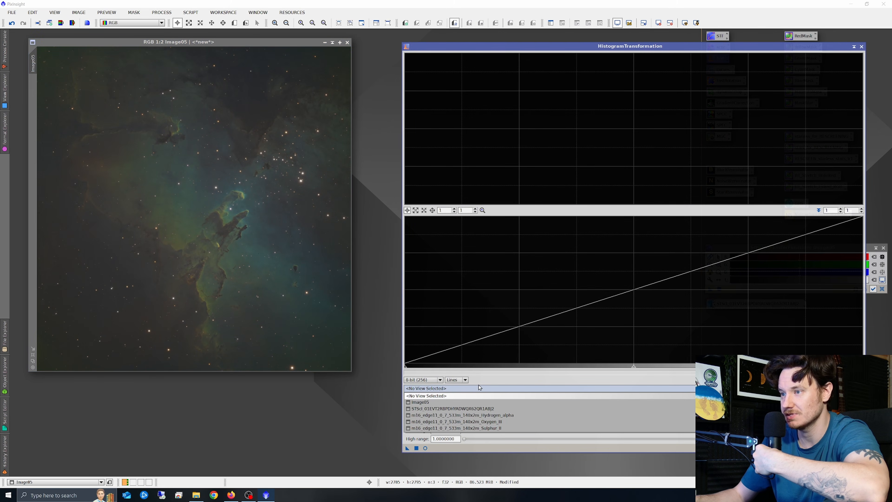
click(429, 403)
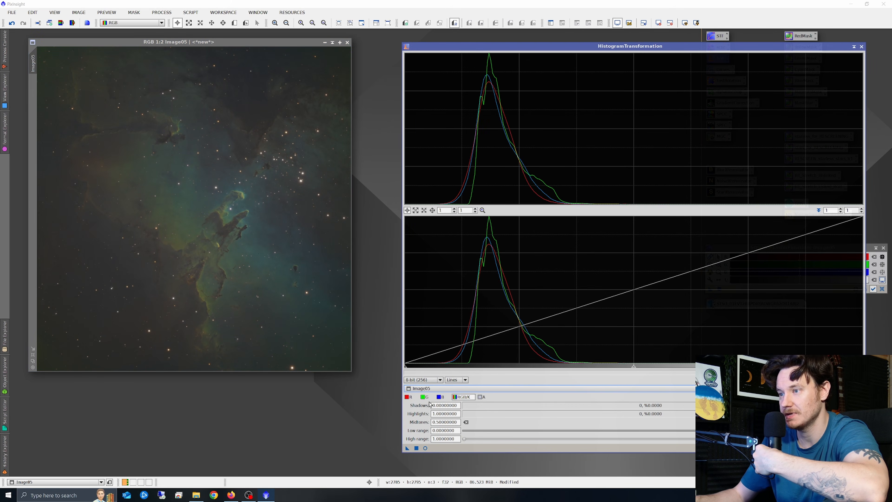
click(425, 448)
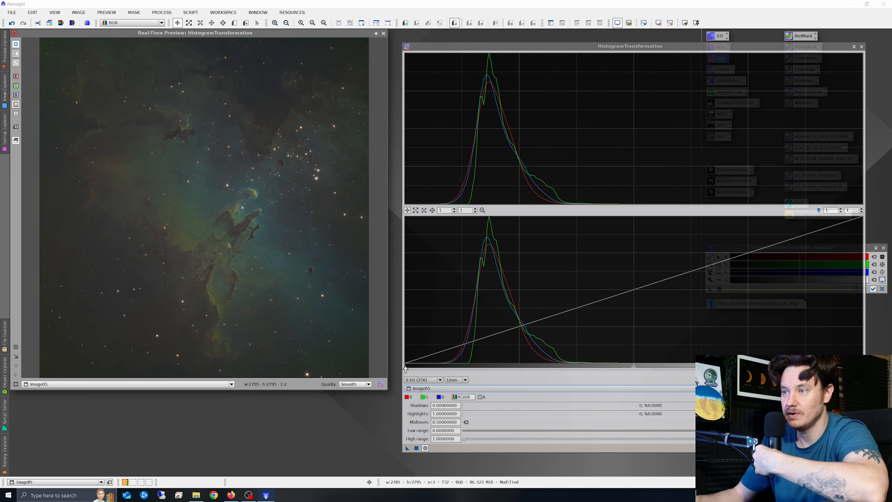
Darken the background by setting the histogram shadows point to about 0.080, and apply it to the RGB image.
drag(406, 370, 473, 372)
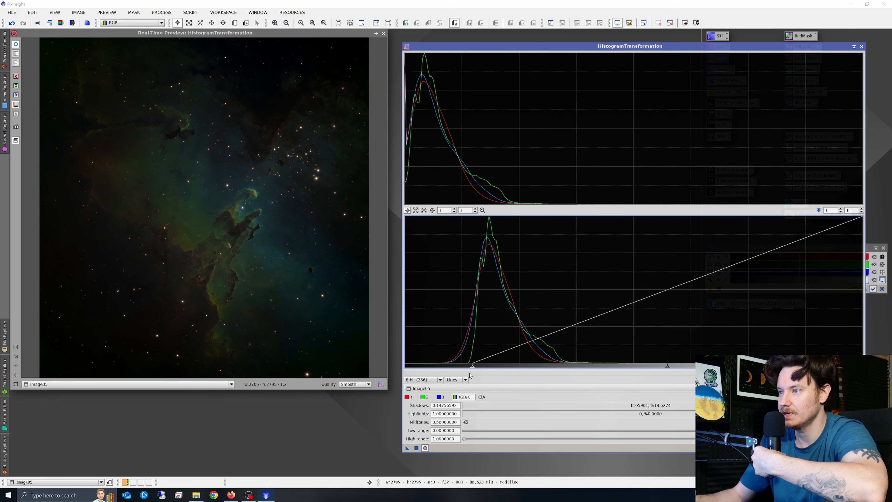
drag(473, 369, 441, 371)
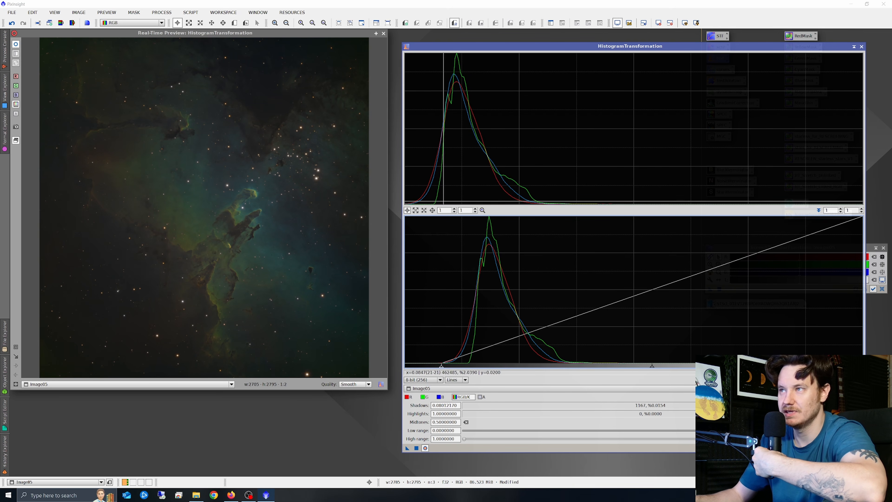
click(417, 449)
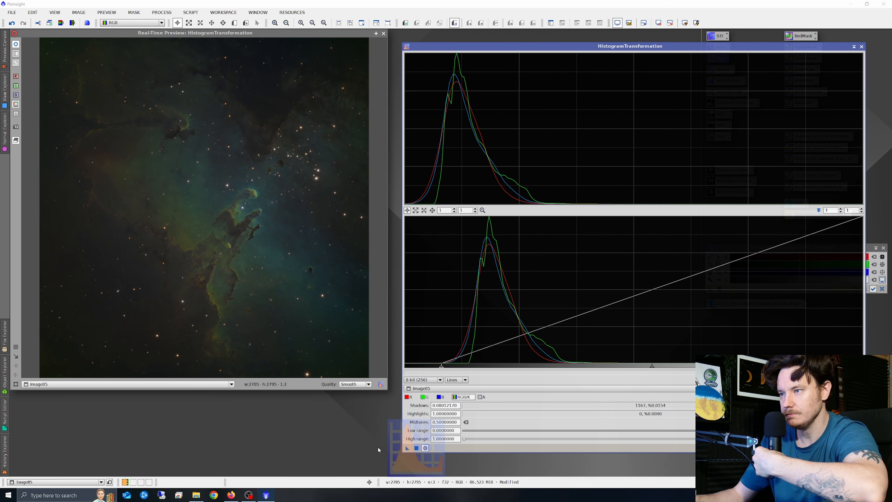
click(383, 34)
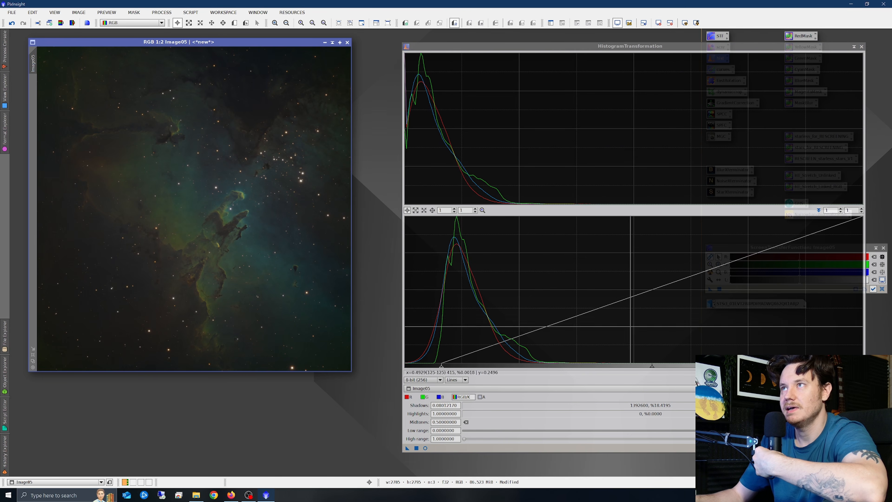
click(862, 47)
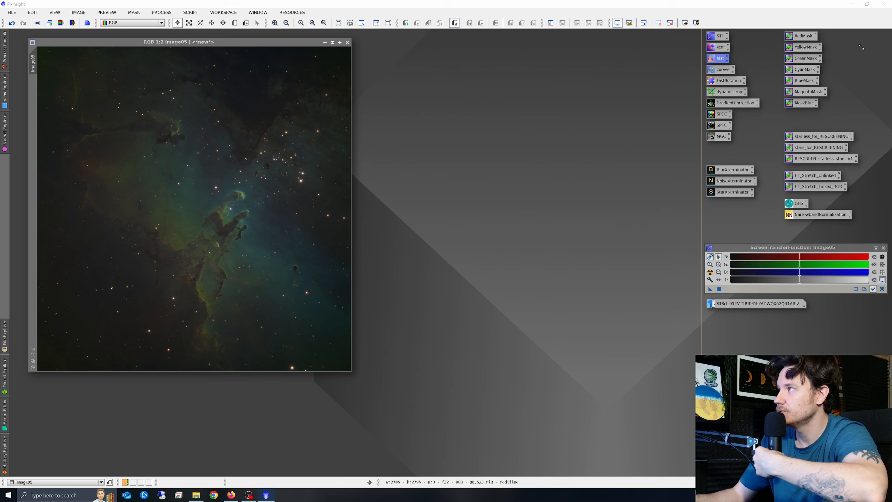
Enlarge the RGB image window and examine the pillars at 2:1 for remaining noise and detail.
click(231, 221)
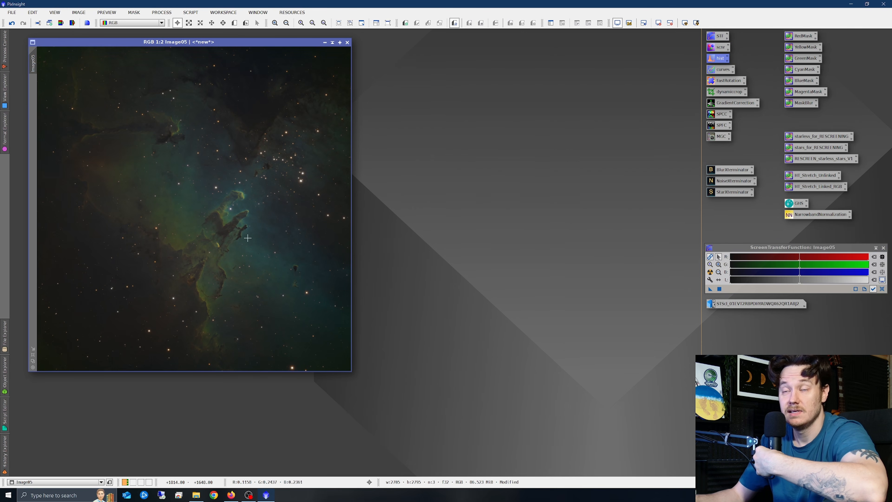
scroll(205, 222, up, 2)
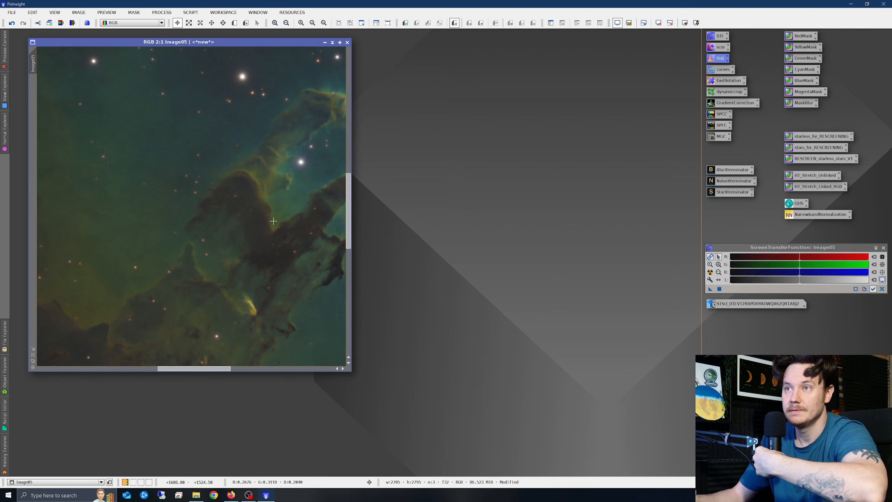
scroll(252, 230, down, 2)
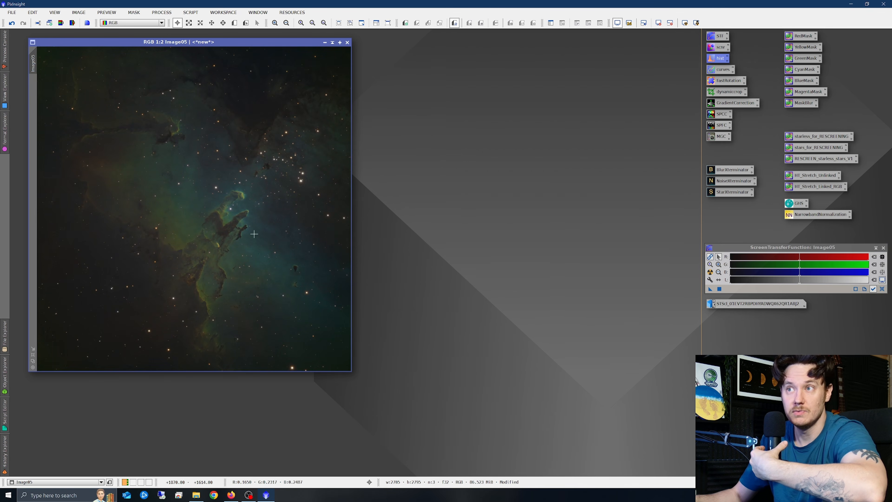
scroll(218, 232, up, 2)
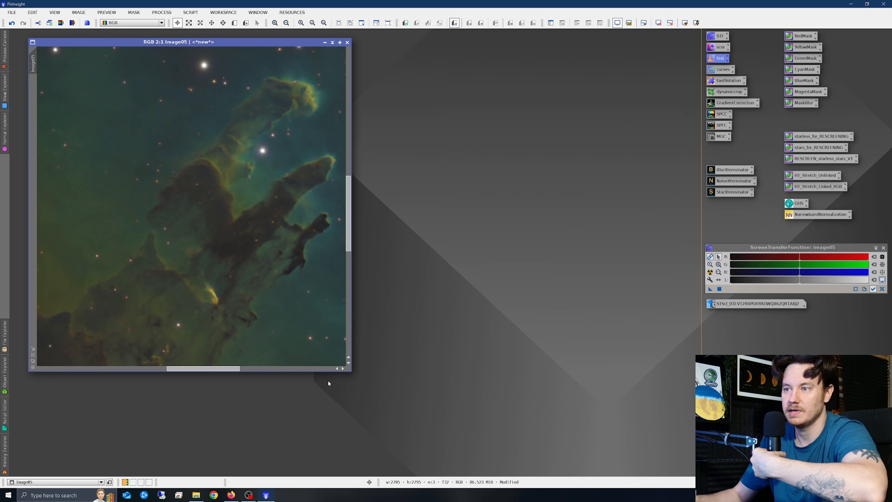
drag(351, 372, 554, 454)
scroll(271, 202, down, 1)
scroll(271, 203, up, 1)
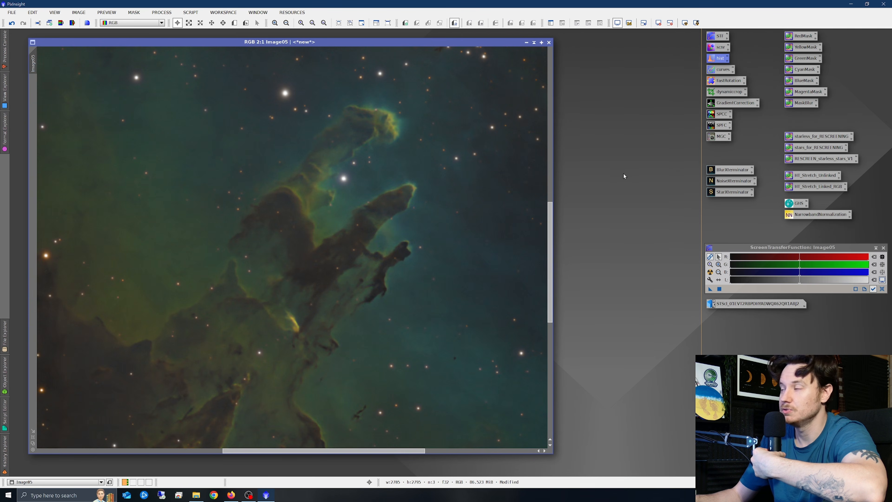
Reduce noise in the RGB image using NoiseXTerminator with denoise 0.90 and 2 iterations.
double_click(737, 185)
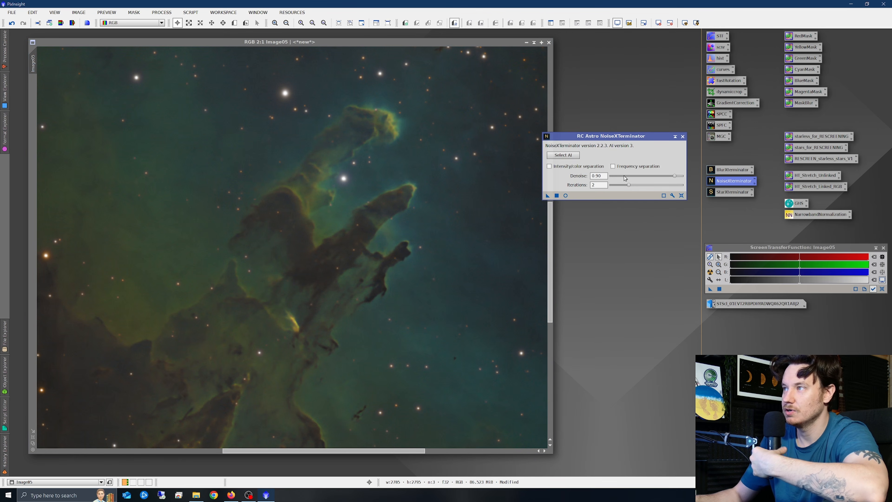
drag(547, 196, 543, 199)
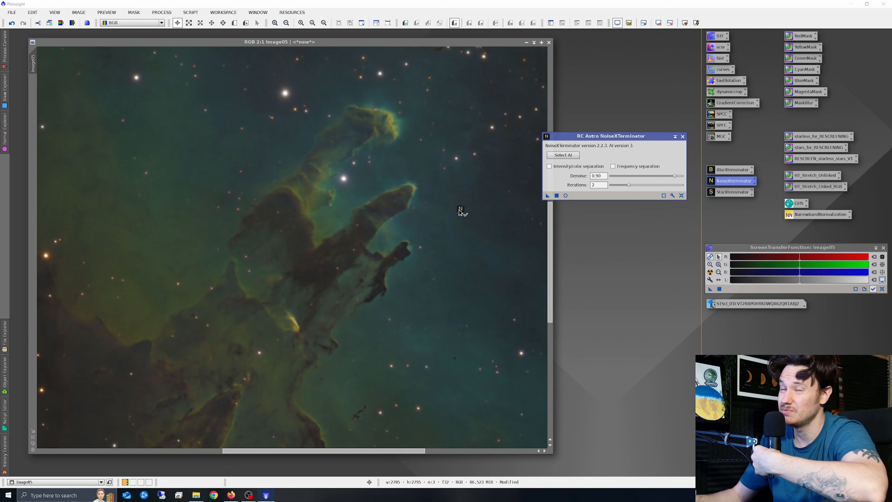
drag(461, 211, 460, 212)
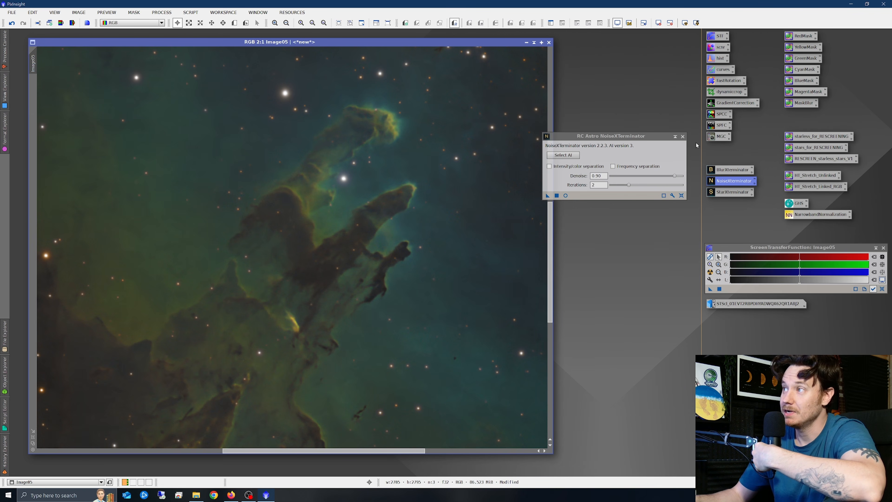
click(683, 136)
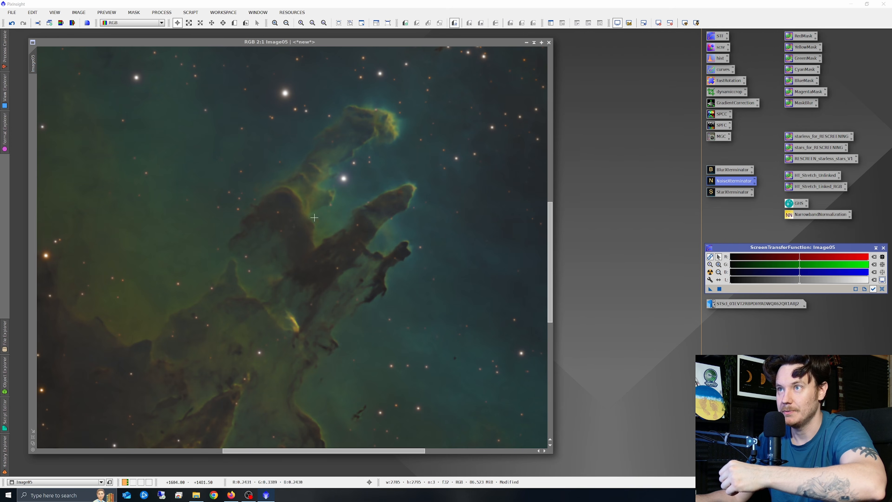
Examine the denoised pillars at up to 15:1 and the whole frame at 1:2, and fit the window to the image.
scroll(295, 209, up, 1)
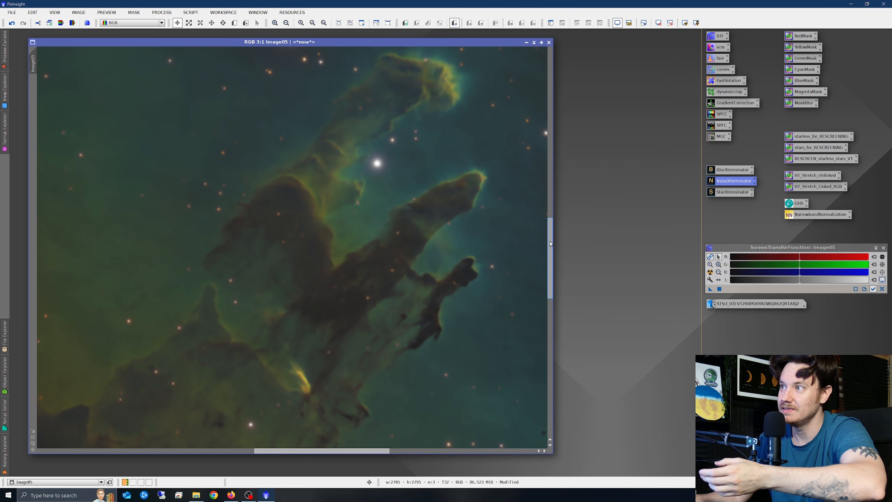
drag(550, 243, 551, 236)
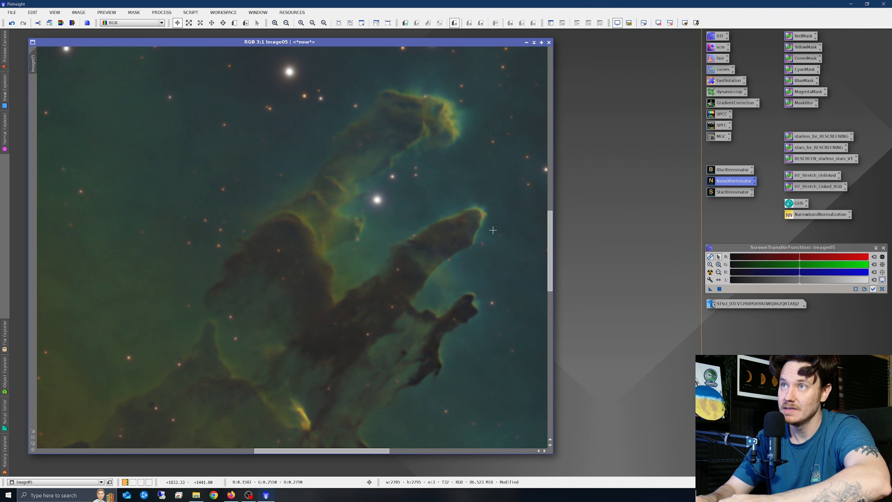
scroll(299, 235, up, 10)
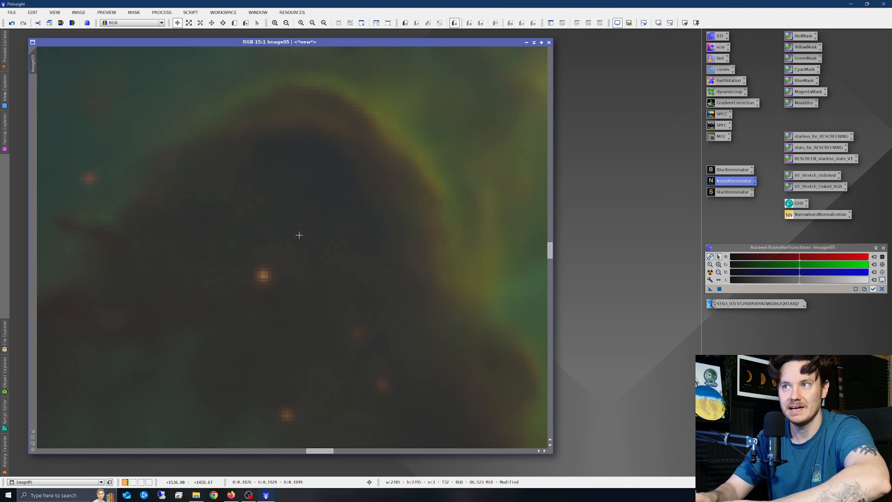
scroll(346, 246, down, 14)
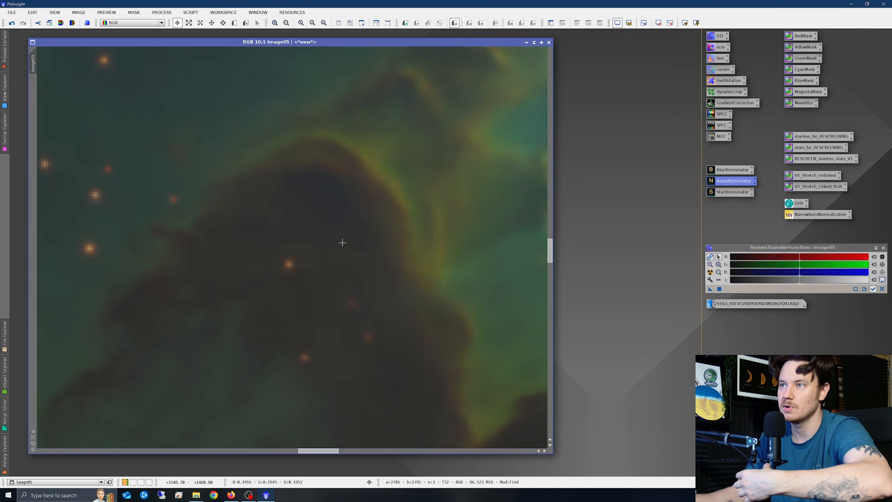
scroll(345, 245, down, 2)
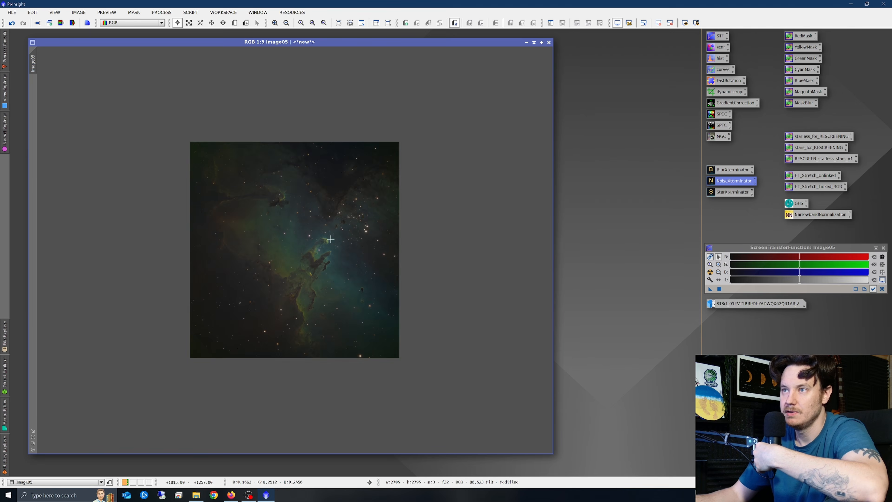
scroll(344, 260, up, 2)
scroll(343, 281, down, 1)
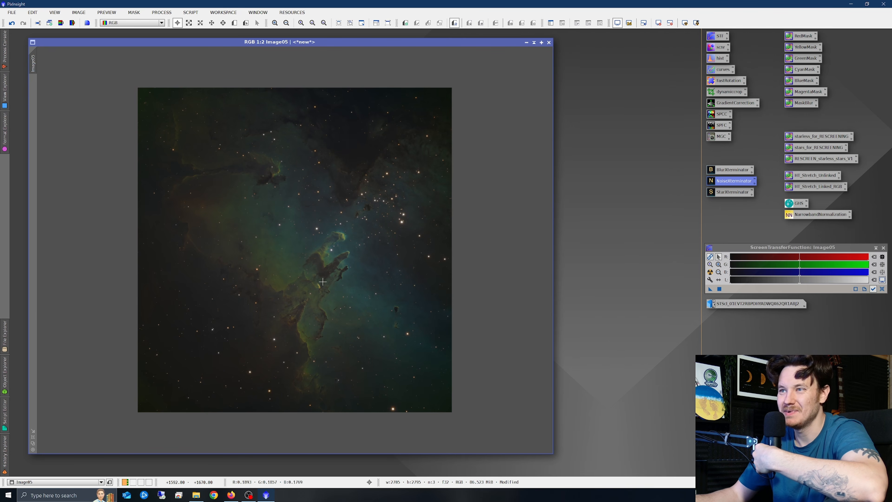
click(33, 431)
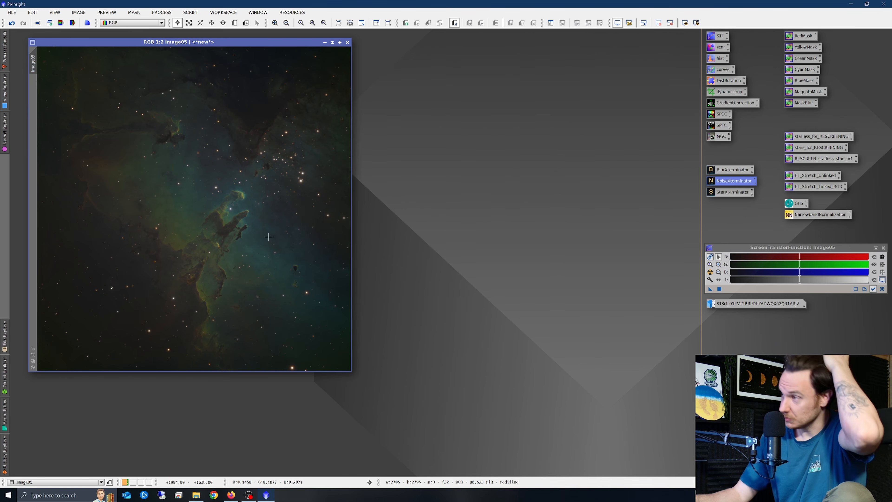
Remove the stars from the RGB image using StarXTerminator with Generate Star Image and Unscreen Stars enabled.
double_click(735, 192)
scroll(264, 169, up, 3)
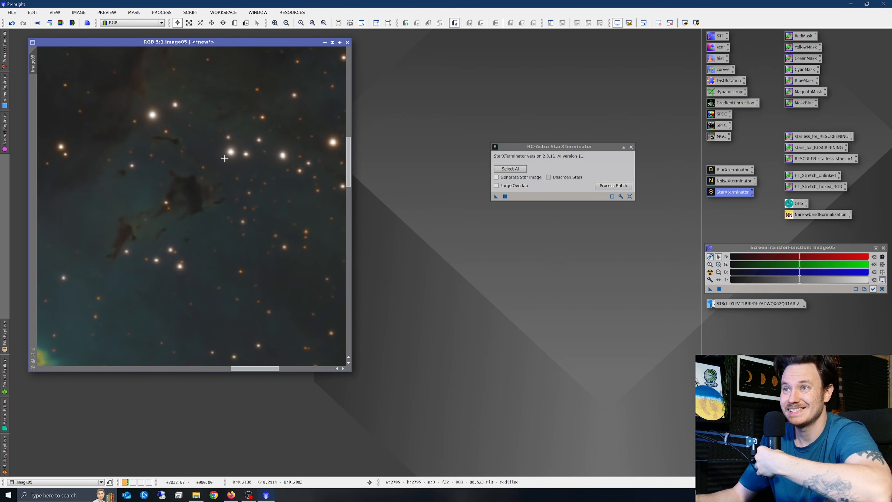
scroll(226, 201, down, 2)
scroll(247, 223, down, 1)
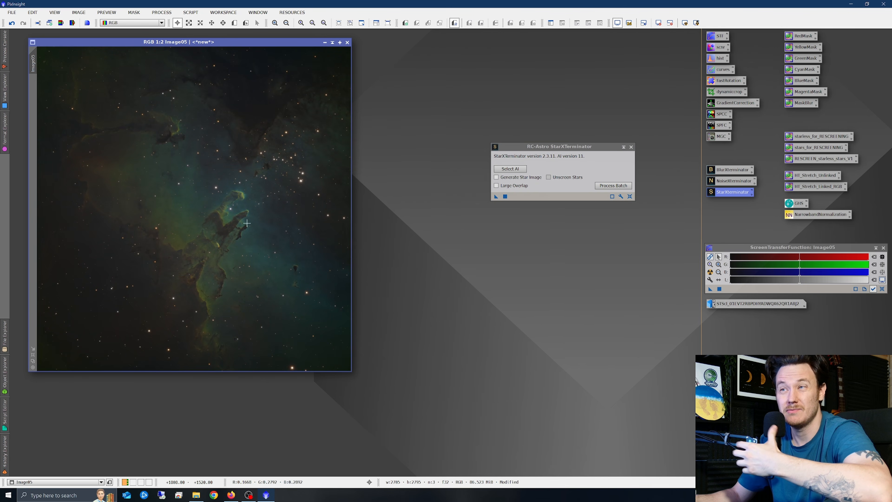
click(497, 177)
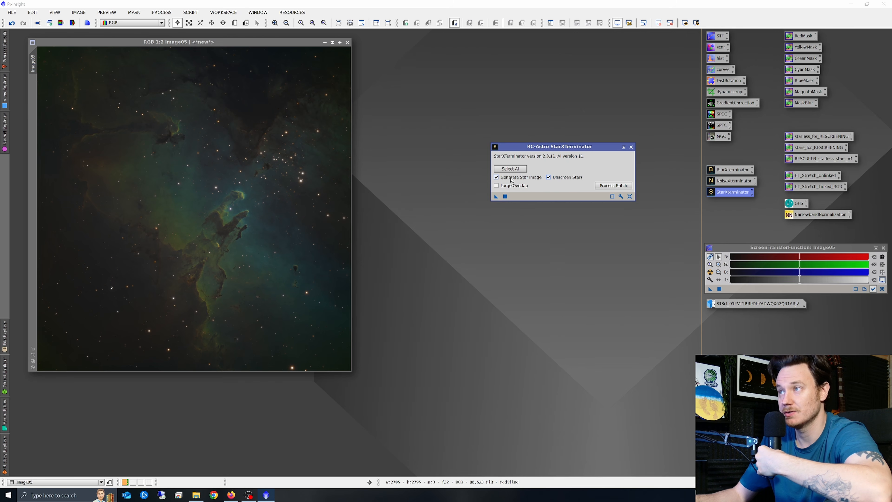
click(496, 197)
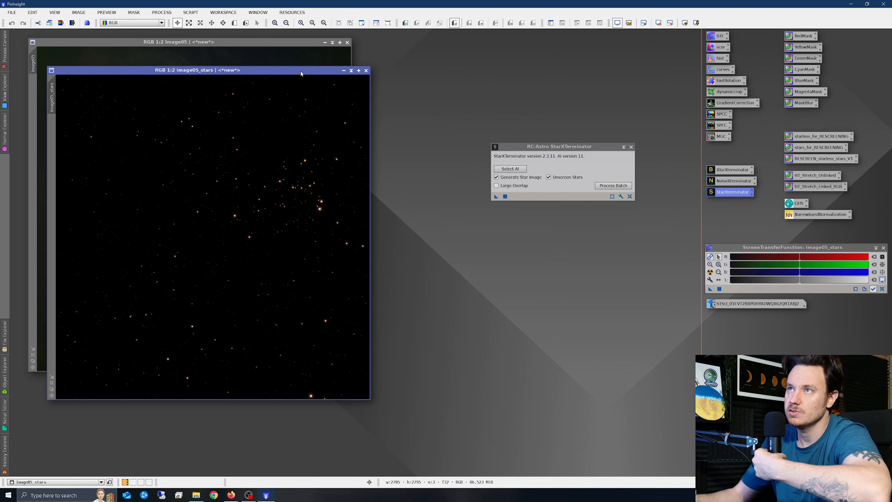
Move the stars image away from the starless image, close StarXTerminator, and inspect the starless pillars at 2:1.
drag(300, 71, 512, 398)
click(260, 203)
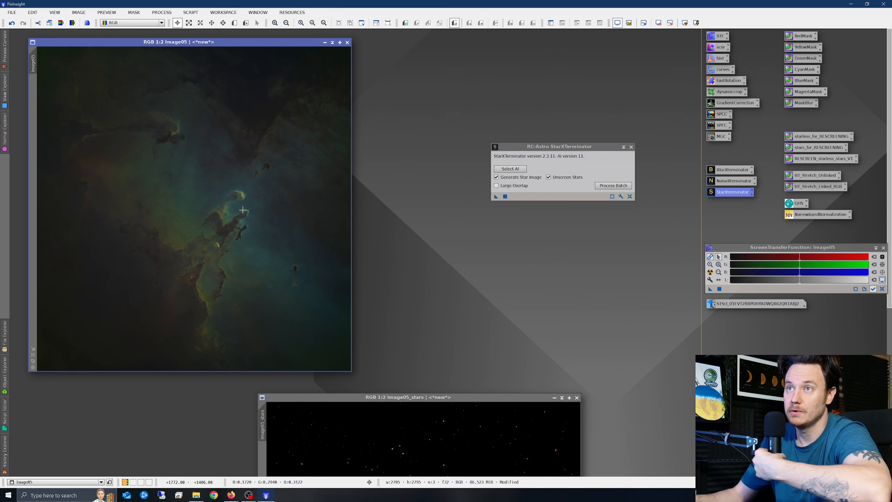
click(631, 147)
scroll(255, 215, up, 2)
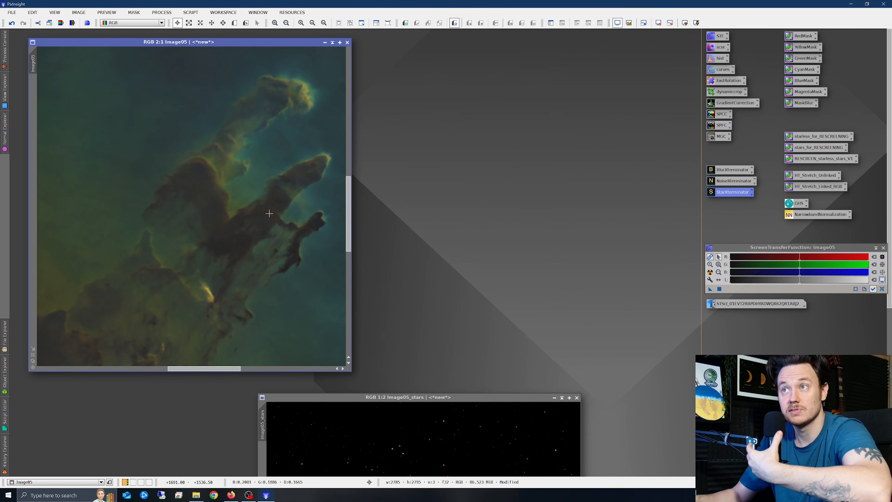
scroll(269, 213, down, 2)
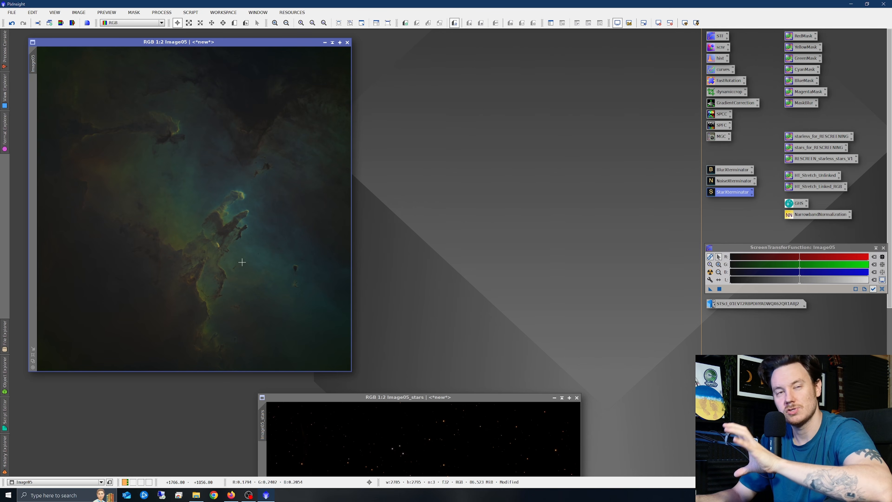
Open NarrowbandNormalization for the starless image, reset it, start a real-time preview, and set the palette to SHO.
double_click(812, 218)
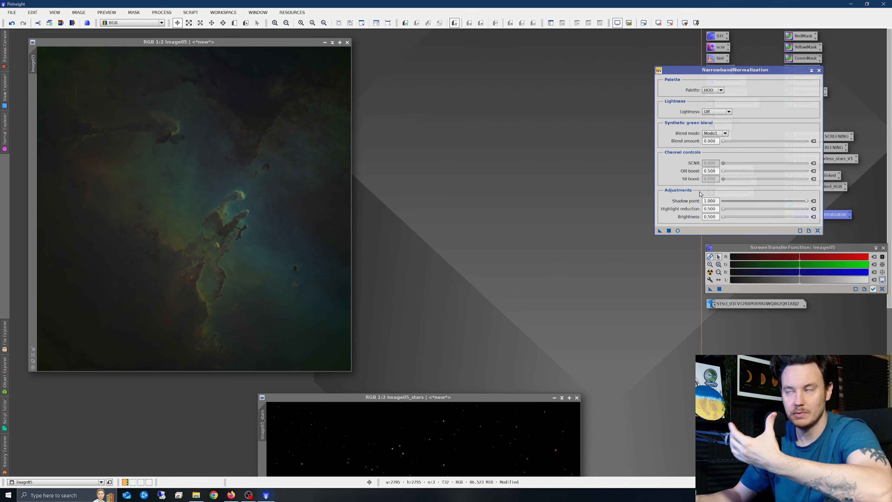
drag(747, 71, 596, 94)
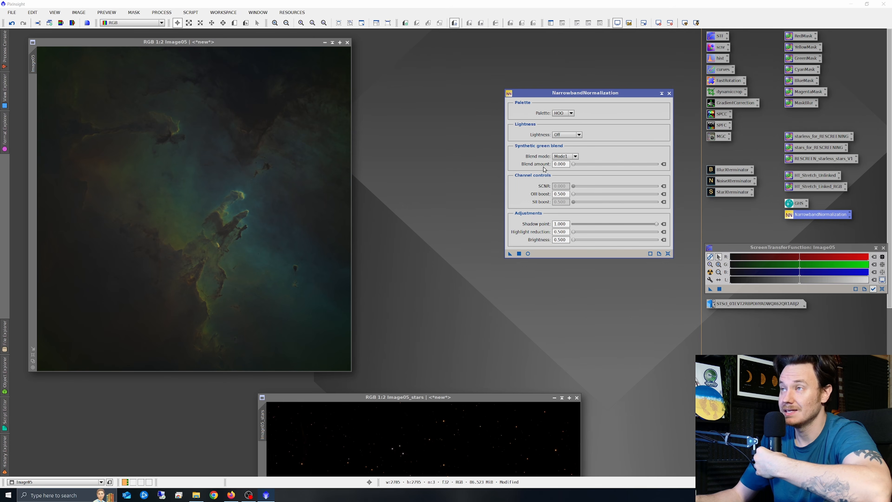
click(251, 200)
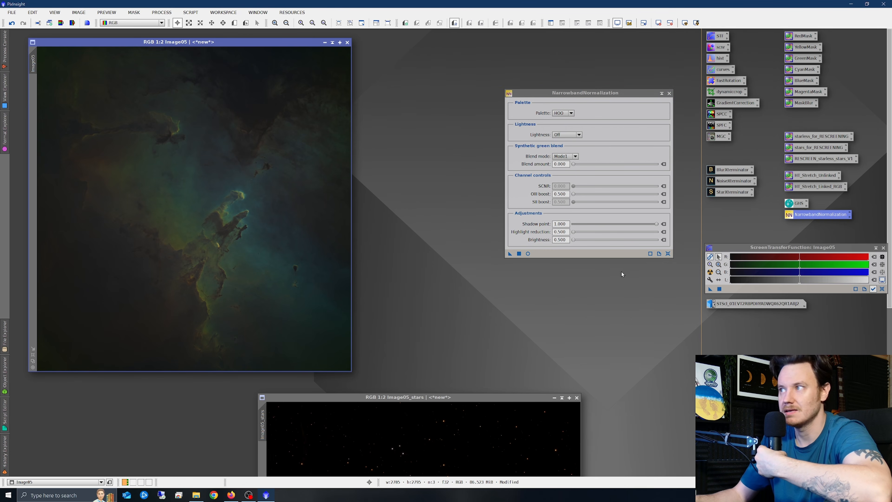
click(667, 254)
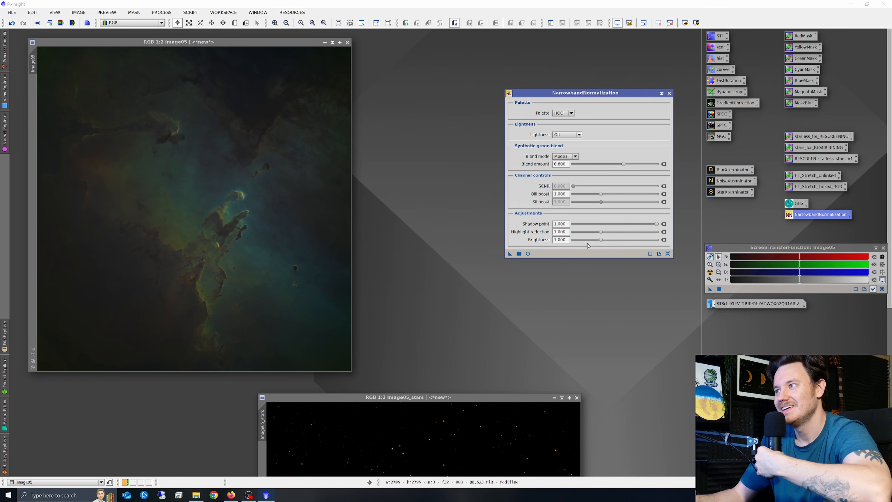
click(528, 254)
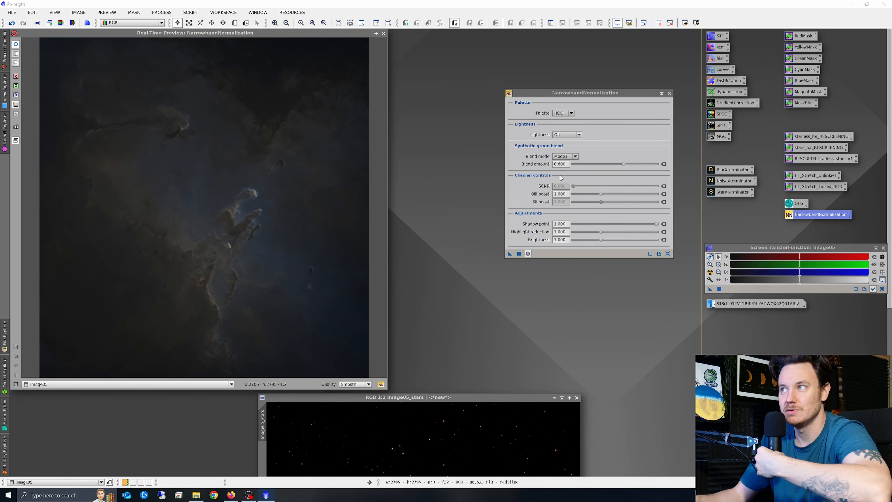
click(564, 113)
click(568, 125)
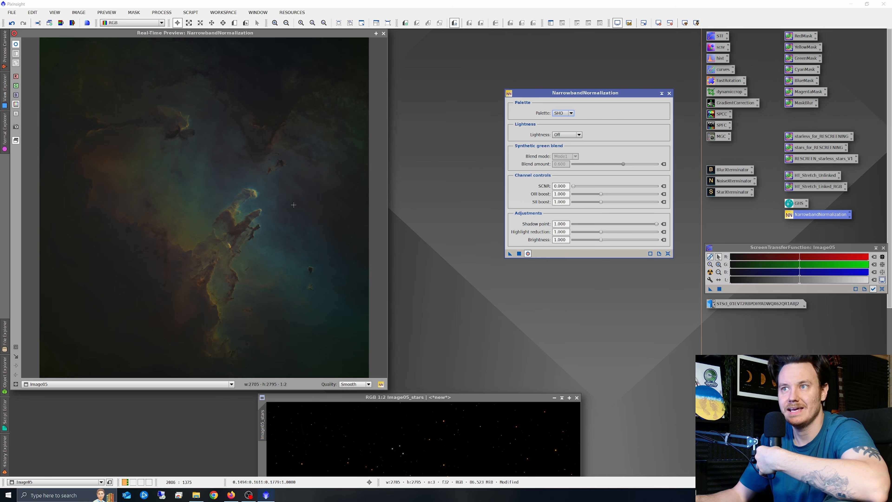
Open the STScI Hubble reference image beside the real-time preview and zoom the preview in on the pillars for comparison.
drag(602, 95, 263, 312)
double_click(738, 304)
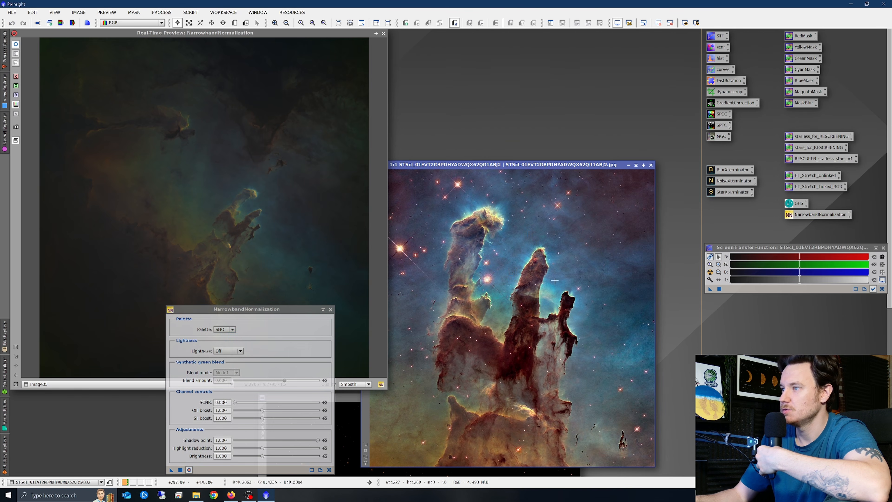
drag(547, 164, 593, 34)
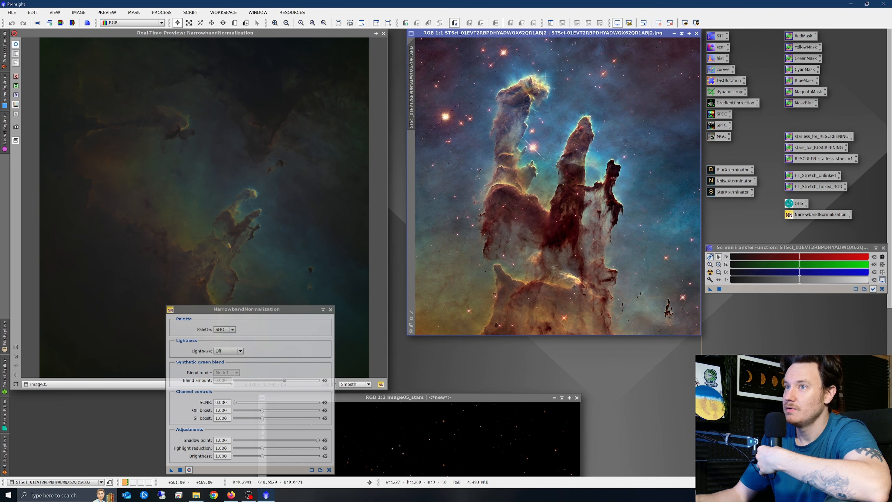
drag(263, 314, 451, 284)
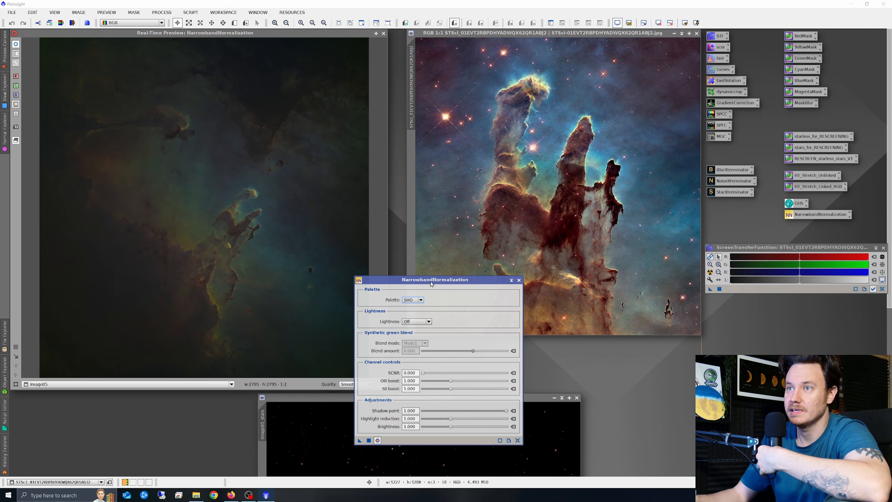
click(17, 348)
drag(191, 156, 286, 332)
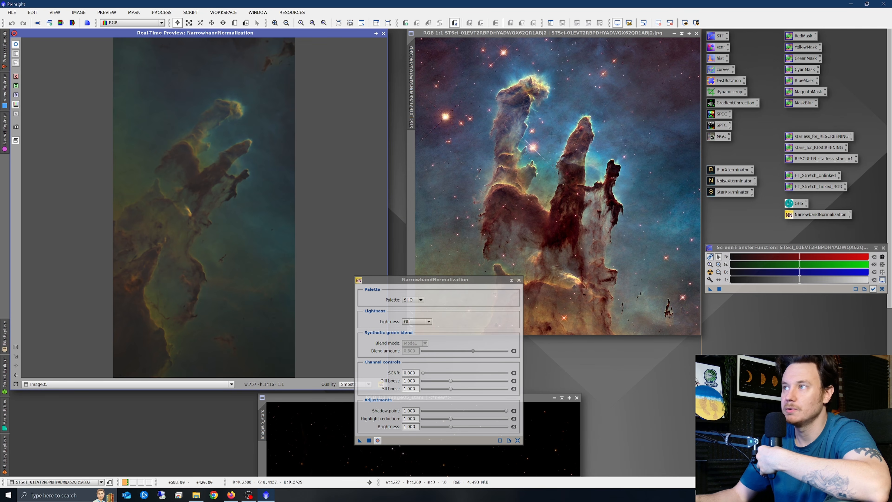
drag(437, 281, 386, 195)
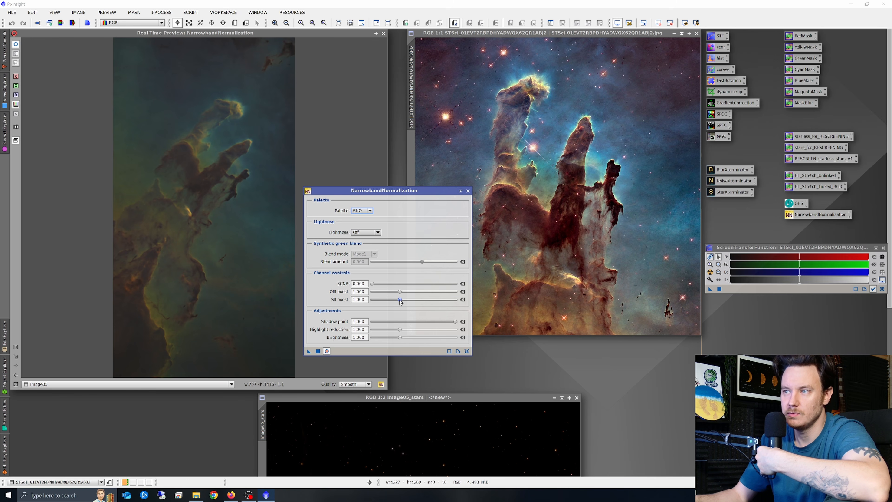
Apply NarrowbandNormalization to the starless image with OIII boost 1.283 and SII boost 1.355, then reset and close it.
drag(400, 300, 413, 302)
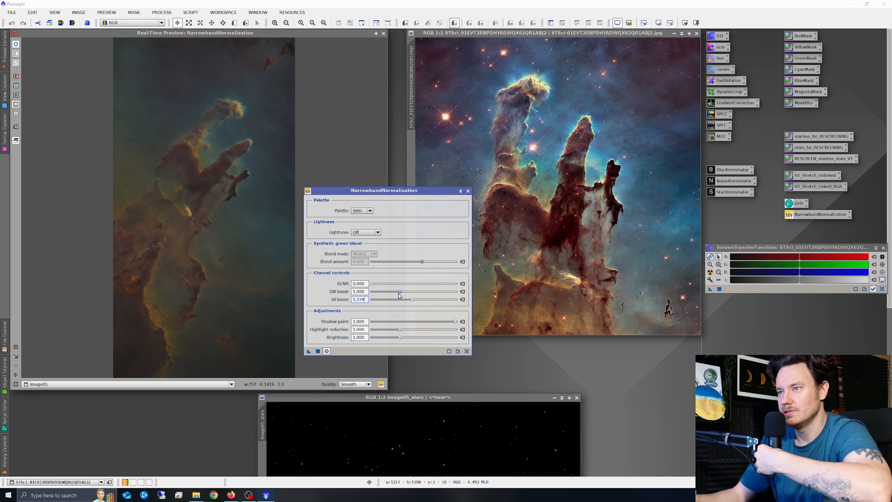
drag(401, 294, 408, 299)
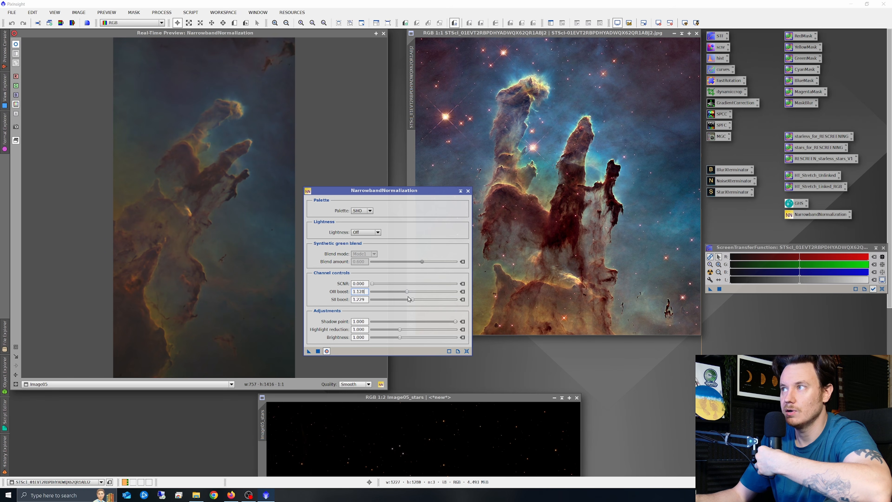
mouse_move(408, 295)
mouse_down()
mouse_move(438, 294)
mouse_move(414, 294)
mouse_up()
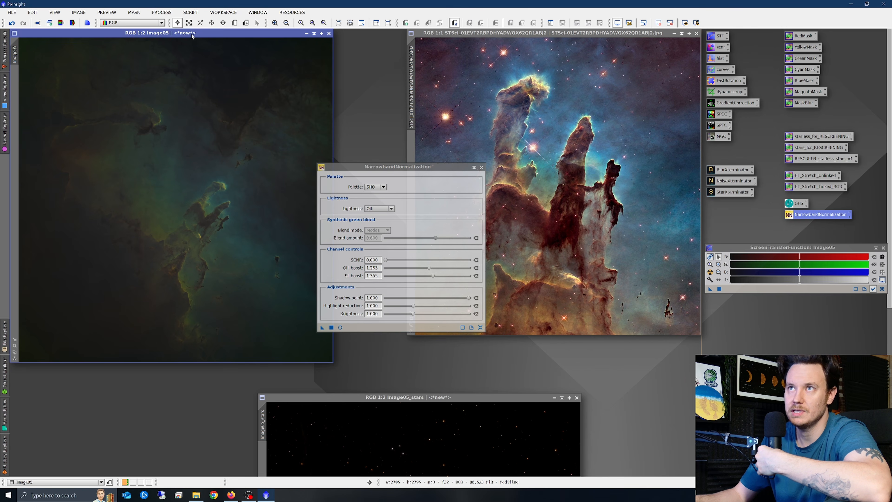
click(331, 327)
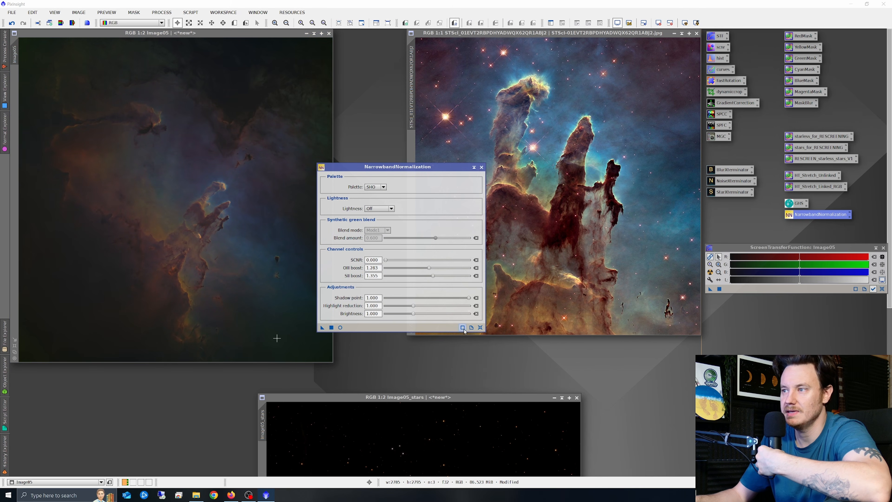
click(480, 328)
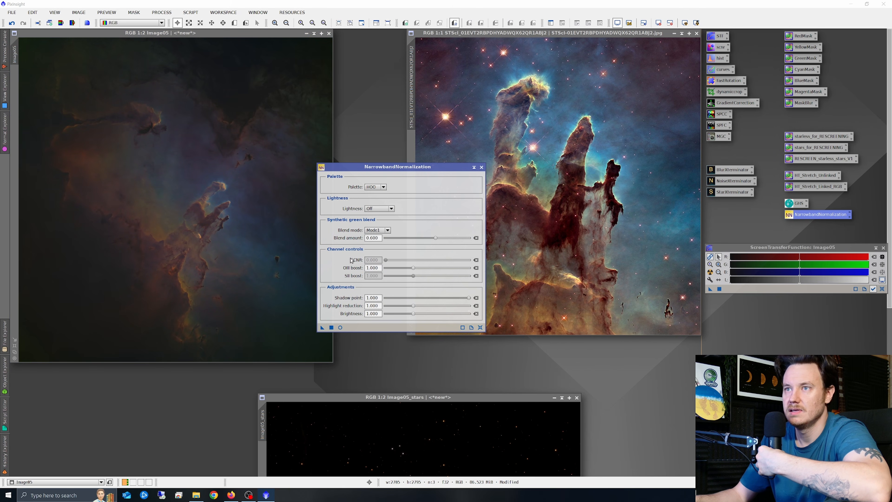
click(481, 167)
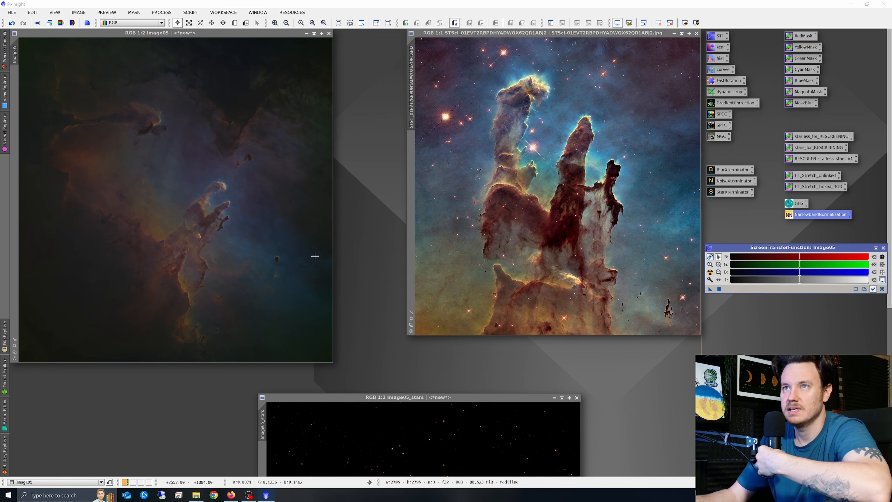
Open CurvesTransformation for the starless image and start its real-time preview.
click(225, 214)
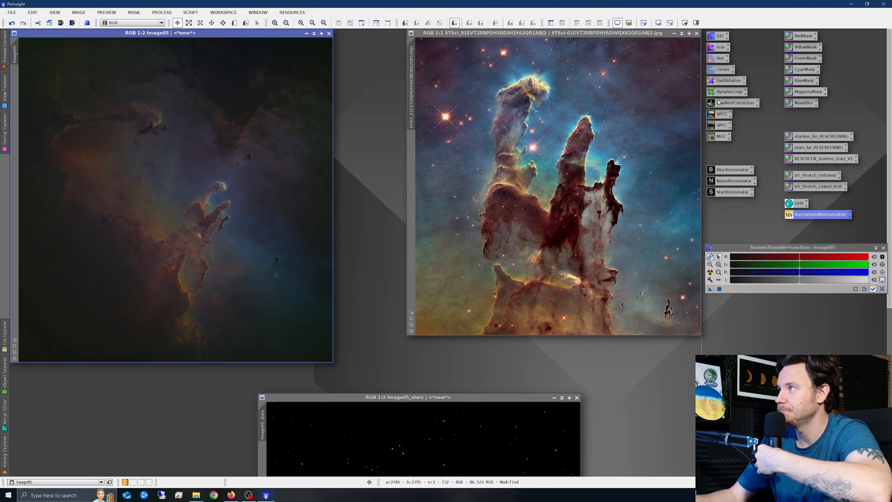
double_click(724, 70)
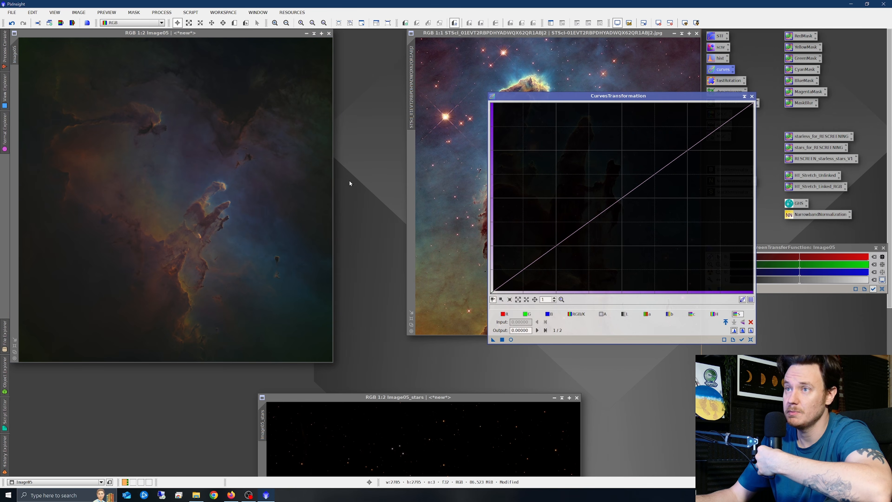
click(231, 200)
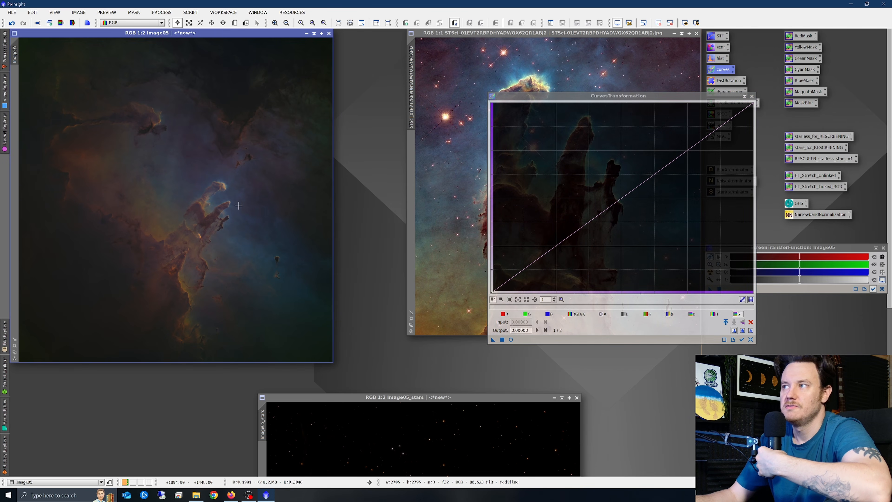
click(512, 340)
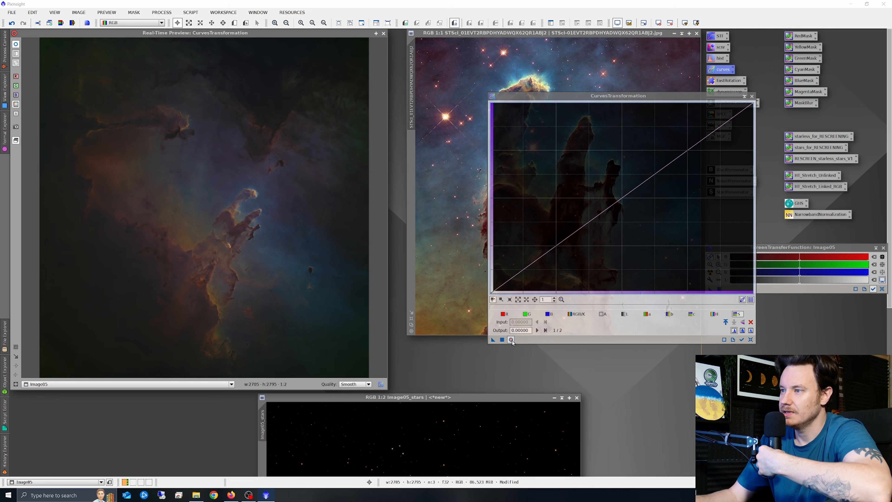
Raise the combined RGB/K curve's midtones with a point at about input 0.398, output 0.678, checking the pillars in the real-time preview.
click(574, 316)
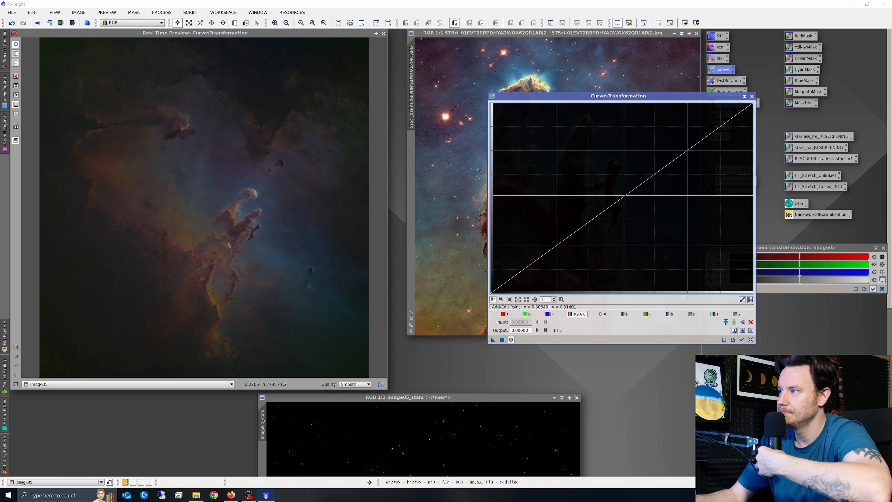
click(626, 189)
drag(625, 189, 599, 166)
drag(606, 98, 554, 228)
click(17, 347)
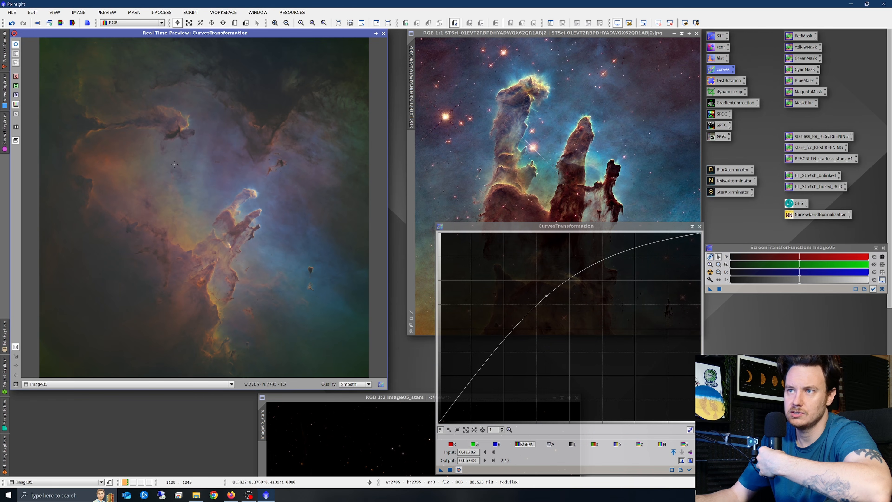
drag(174, 164, 294, 309)
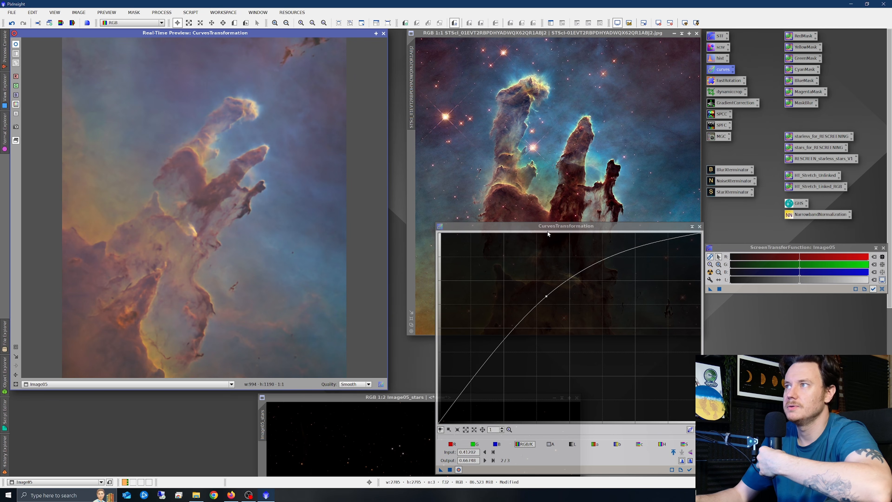
mouse_move(547, 296)
mouse_down()
mouse_move(528, 283)
mouse_move(542, 294)
mouse_up()
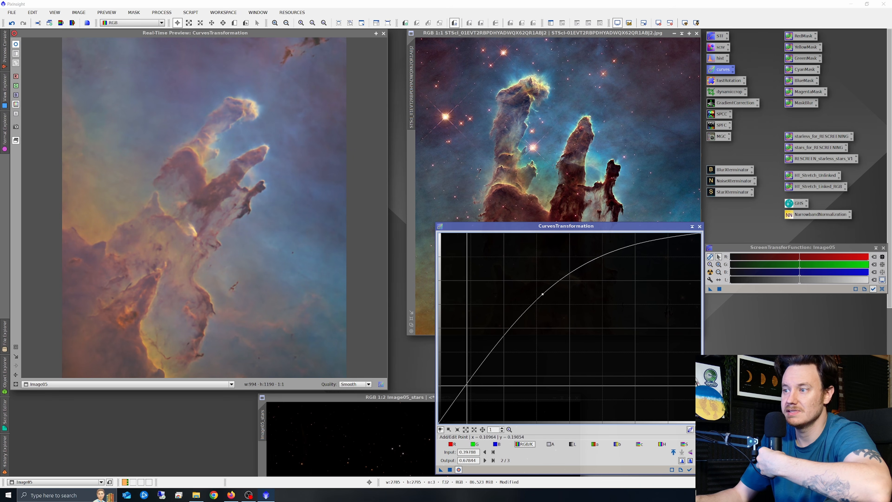
Add a shadow point at about input 0.116, output 0.119 to the RGB/K curve and lower the midtone point to about 0.400, 0.647.
click(465, 390)
click(16, 374)
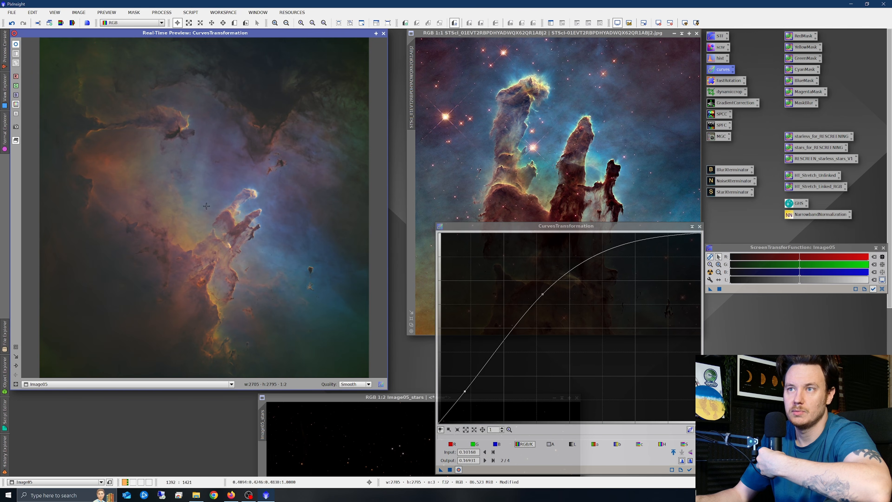
mouse_move(465, 391)
mouse_down()
mouse_move(486, 402)
mouse_move(468, 400)
mouse_up()
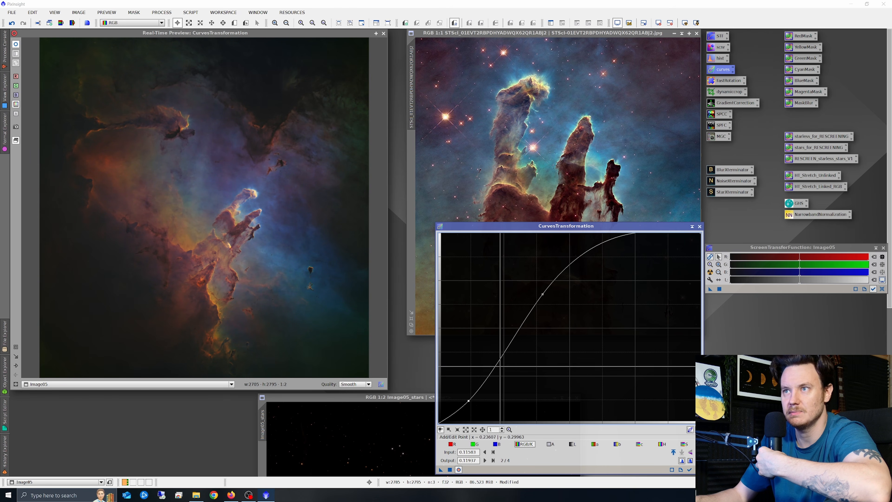
click(543, 294)
drag(543, 294, 543, 300)
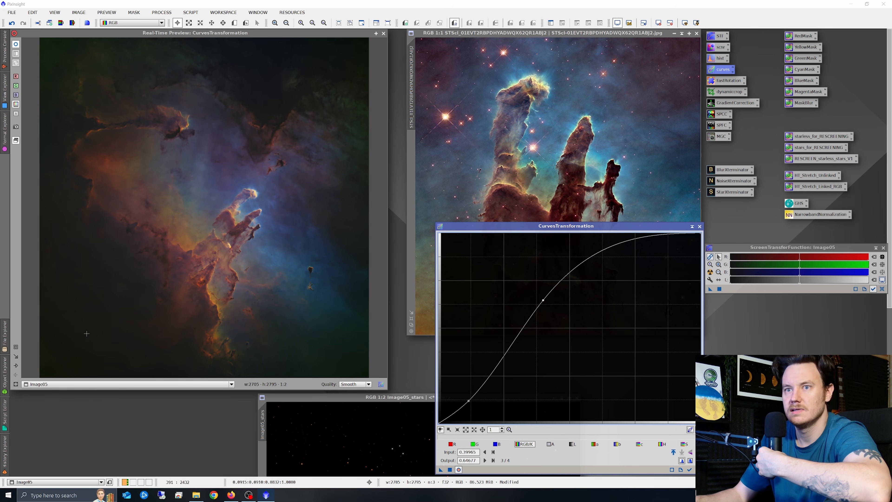
Check the pillars in the preview, apply the RGB/K contrast curve to the starless image, and reset the curve.
click(172, 255)
scroll(255, 278, up, 1)
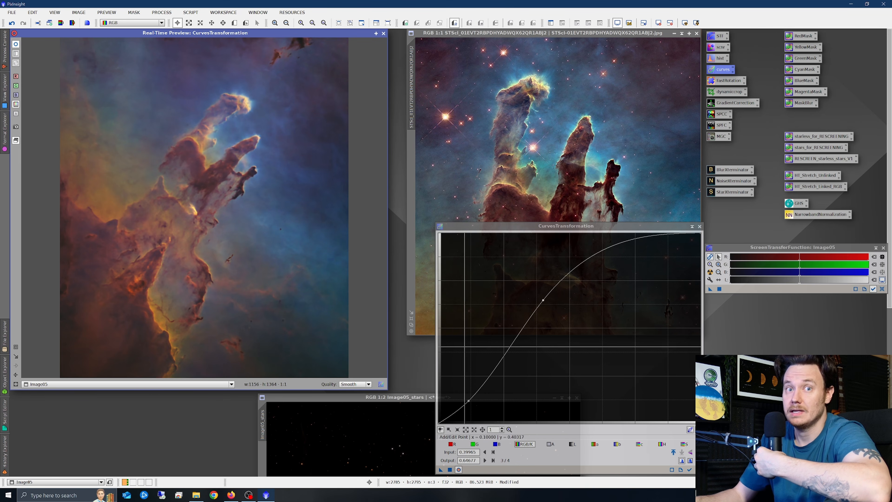
click(450, 471)
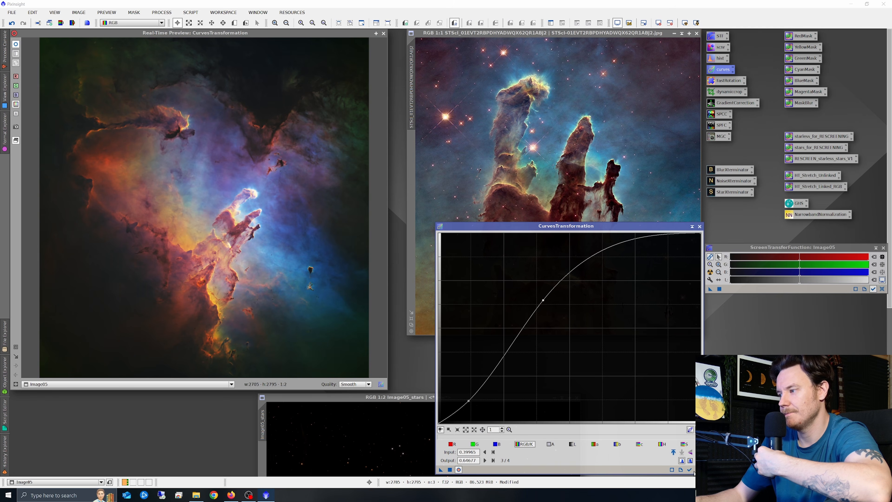
click(690, 471)
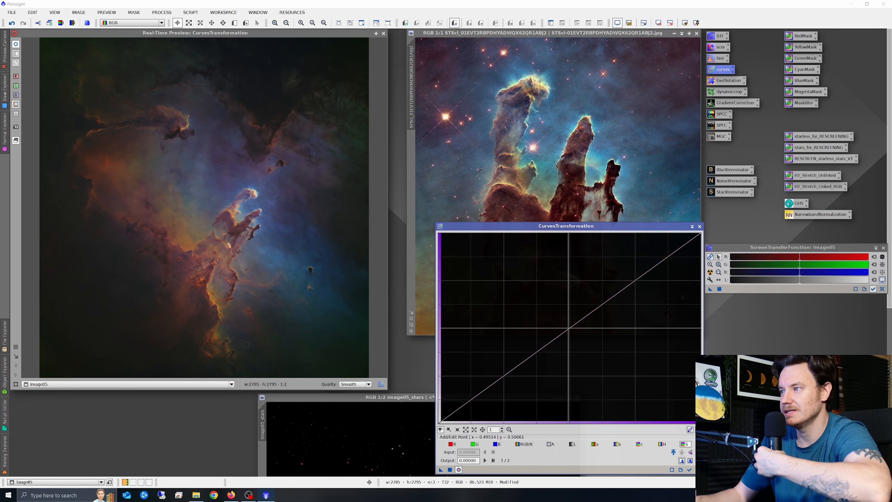
Apply a slight saturation curve boost of about input 0.477, output 0.518 to the starless image, then close the preview and CurvesTransformation.
mouse_move(559, 334)
mouse_down()
mouse_move(562, 303)
mouse_move(535, 298)
mouse_move(570, 329)
mouse_move(561, 318)
mouse_move(563, 325)
mouse_up()
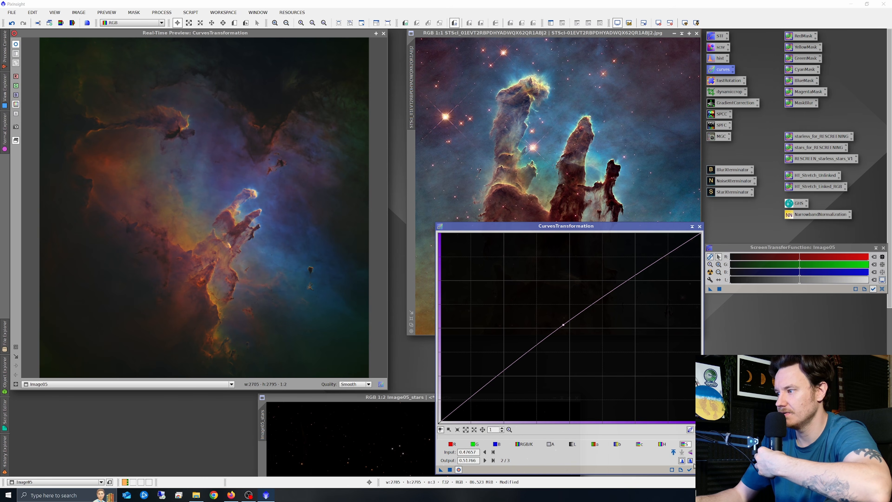
click(698, 470)
click(384, 33)
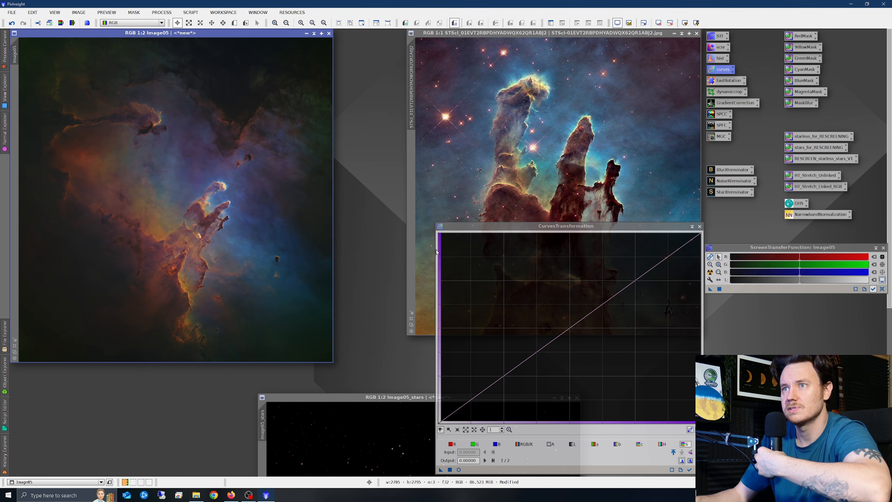
drag(537, 230, 474, 265)
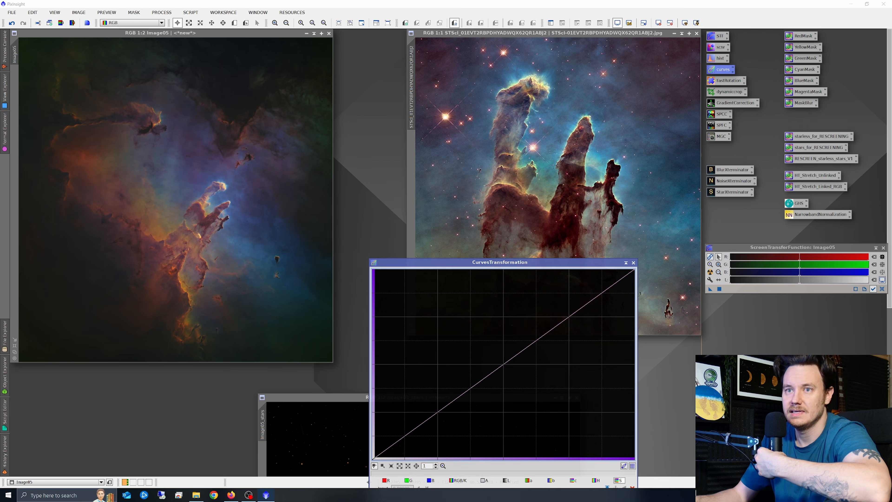
click(207, 201)
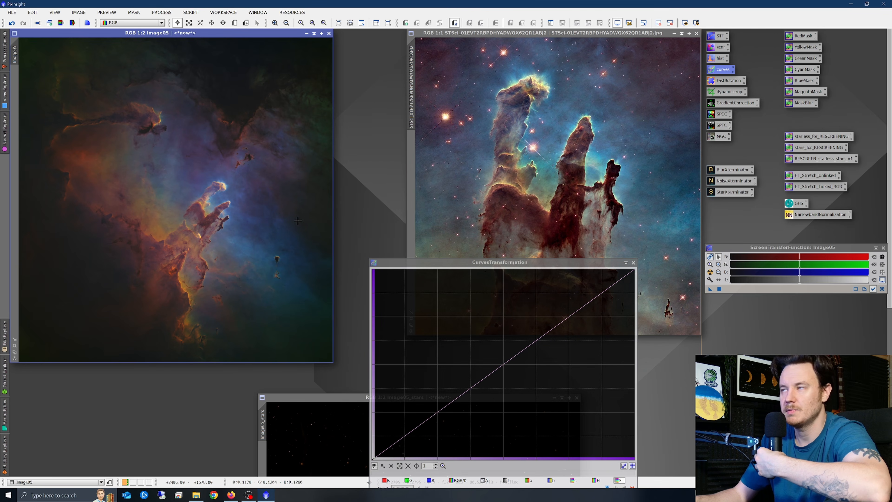
drag(507, 265, 540, 233)
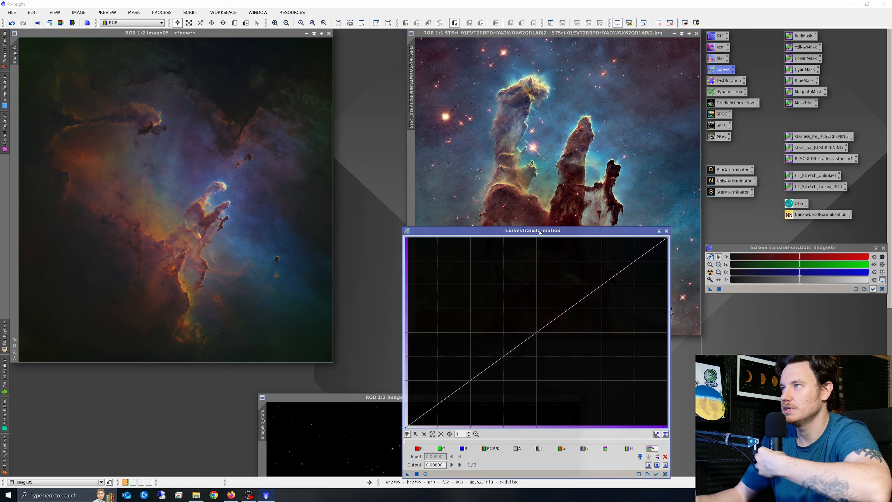
click(667, 231)
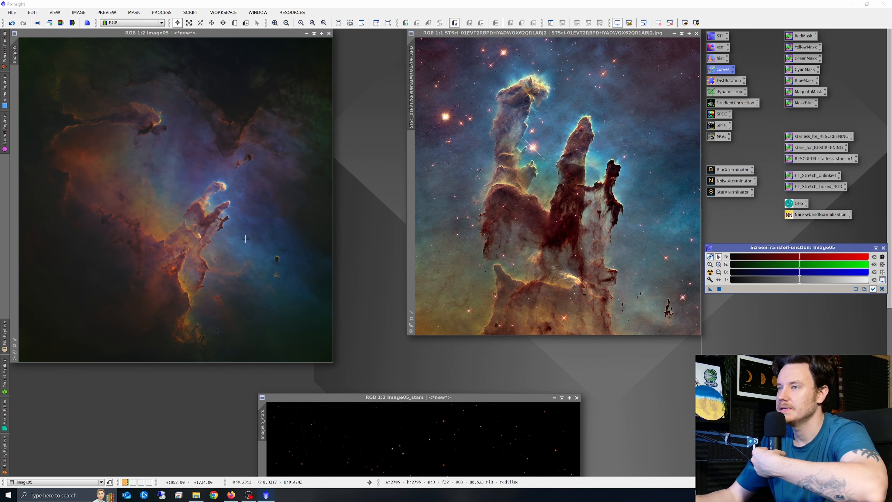
Compare the pillars with the Hubble reference and generate a yellow color mask from the starless image.
scroll(209, 201, up, 3)
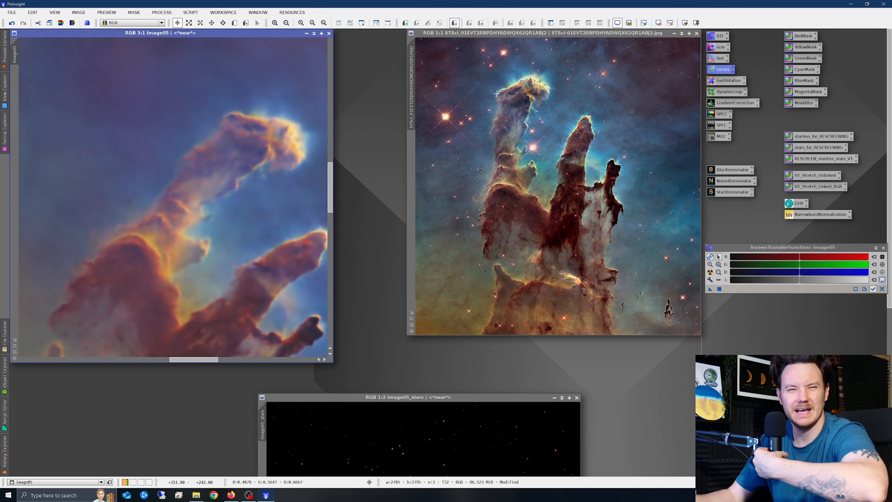
scroll(267, 177, down, 2)
scroll(237, 229, down, 1)
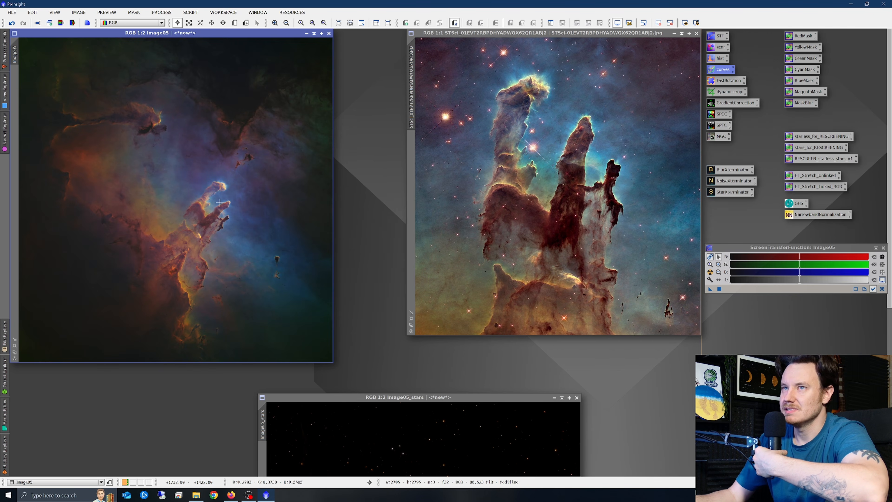
drag(809, 48, 214, 199)
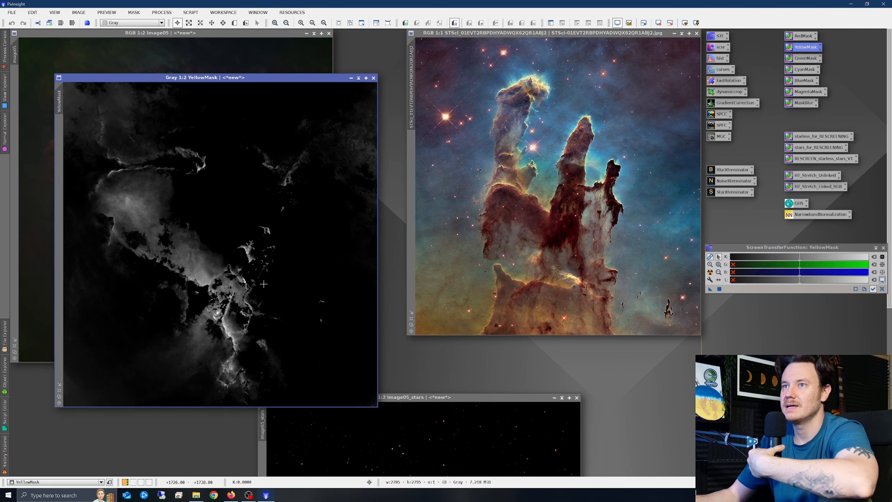
scroll(264, 284, up, 3)
scroll(276, 160, down, 3)
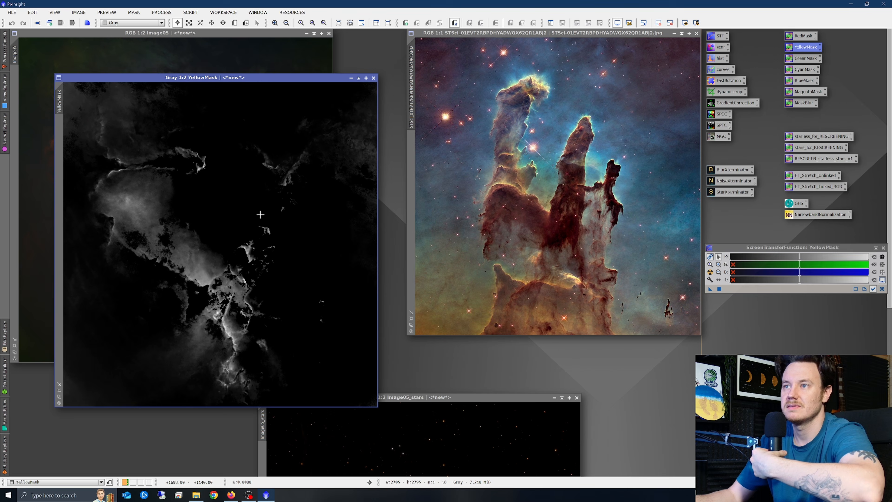
scroll(224, 286, up, 3)
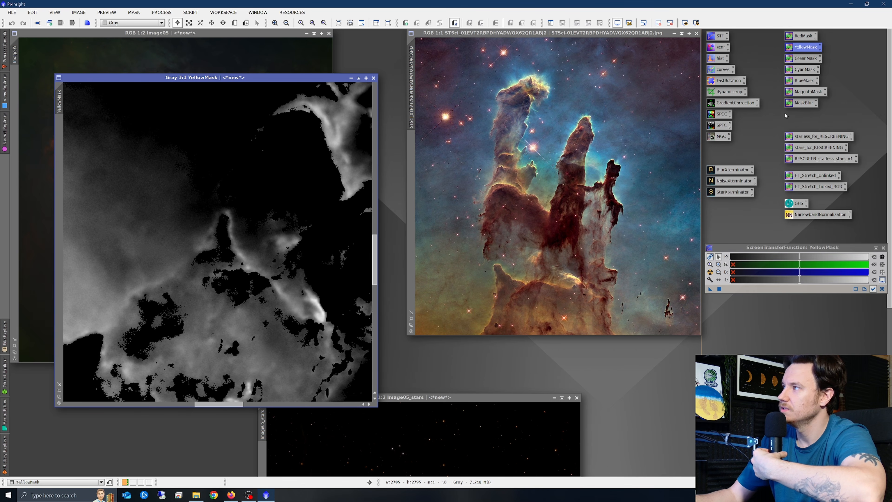
Soften the yellow mask with MaskBlur and apply it as a mask to the starless image.
drag(802, 103, 234, 204)
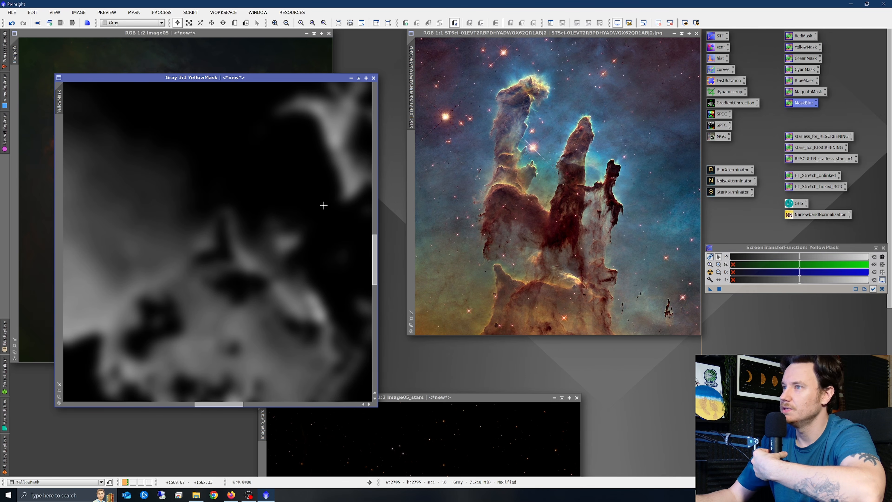
scroll(324, 206, down, 3)
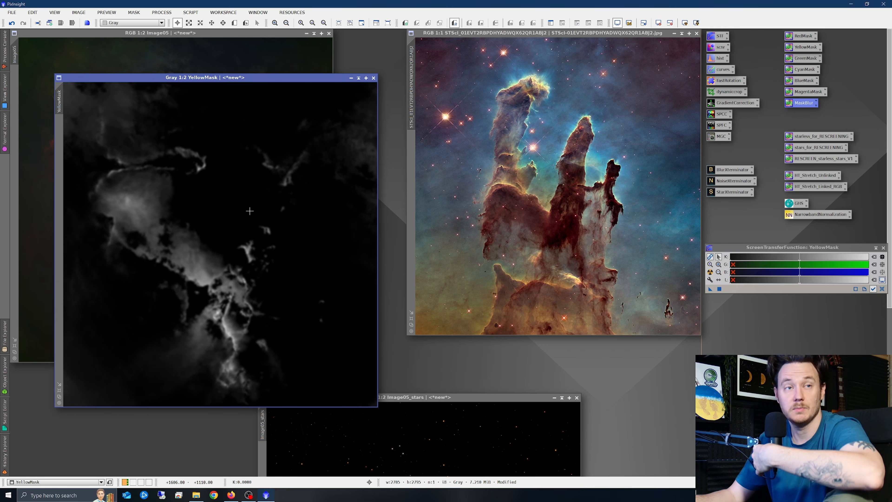
drag(60, 100, 15, 57)
click(93, 52)
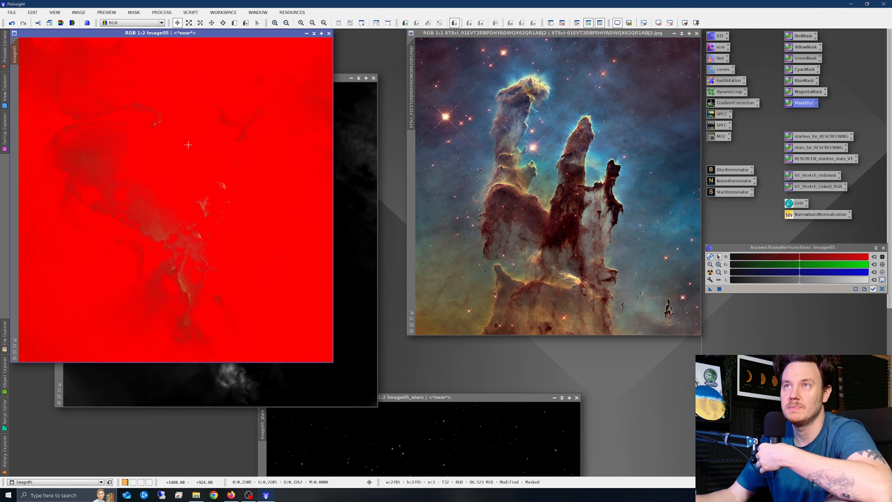
Using CurvesTransformation with a real-time preview of the pillars, raise the green curve's midpoint to about input 0.500, output 0.618.
double_click(719, 73)
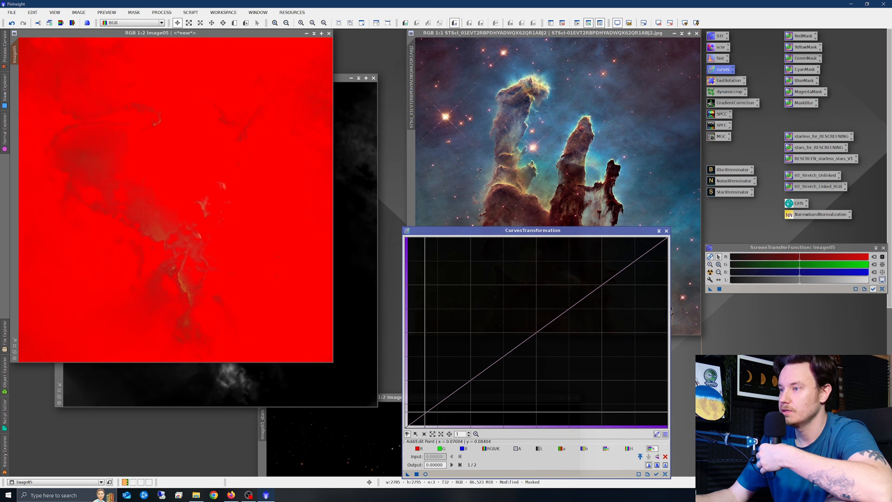
click(426, 474)
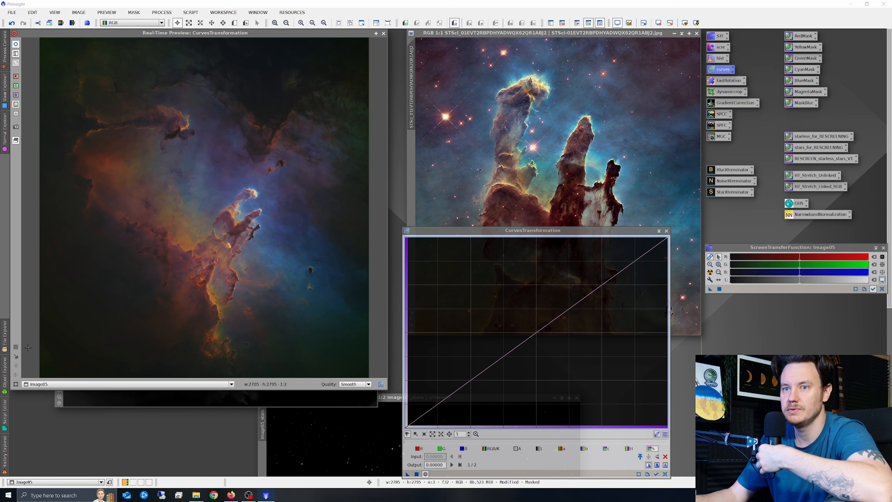
click(16, 348)
drag(166, 153, 296, 289)
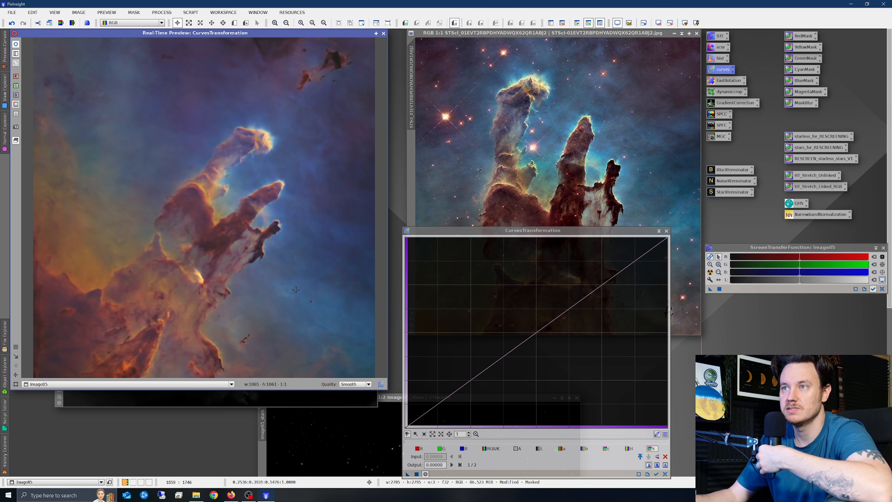
drag(533, 230, 497, 160)
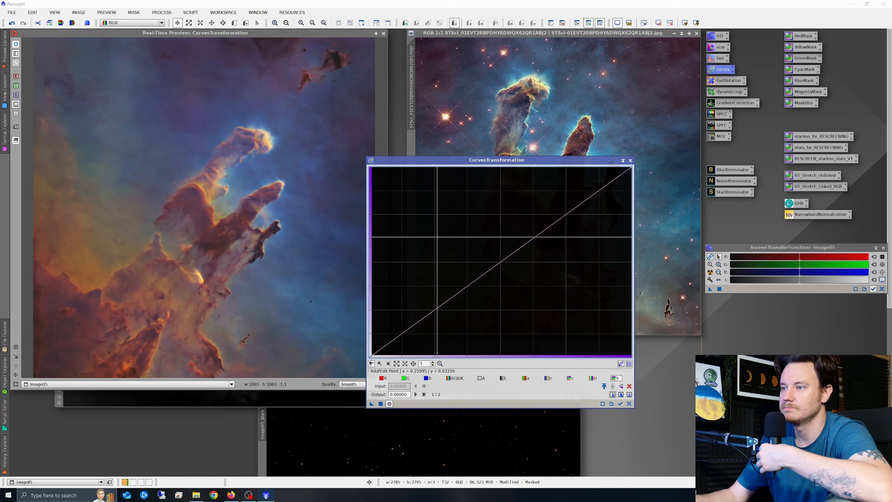
click(406, 379)
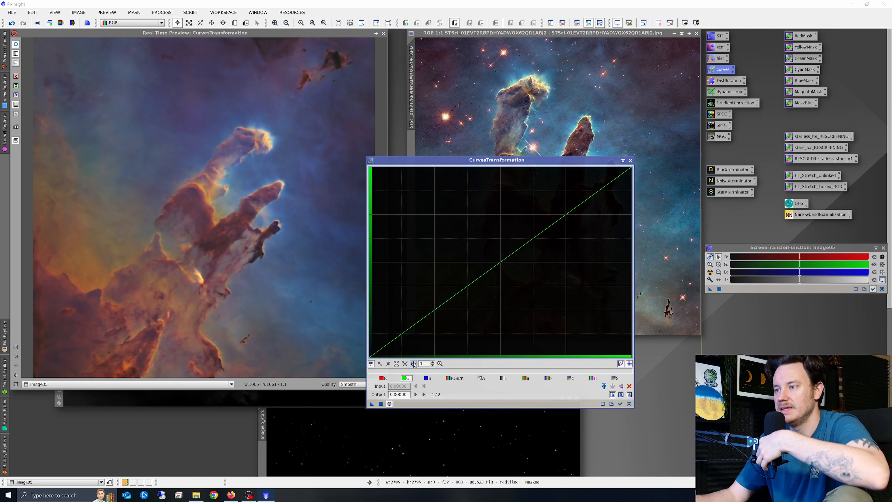
click(501, 262)
drag(501, 262, 500, 239)
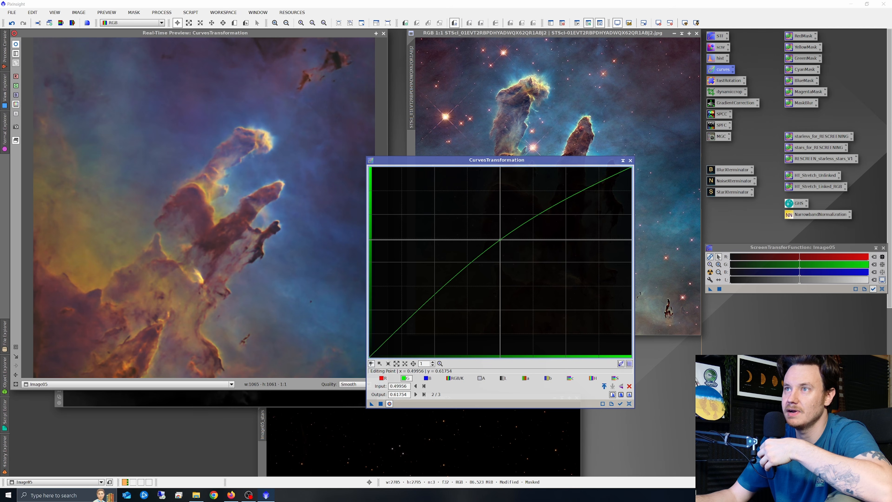
Compare the preview with and without the green boost and against the Hubble reference, then apply the curve to the yellow-masked starless image.
click(16, 45)
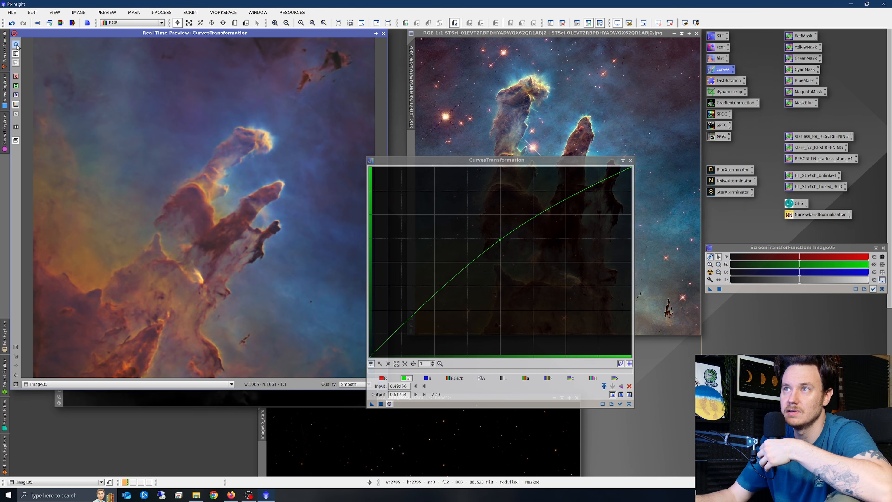
click(16, 45)
click(17, 46)
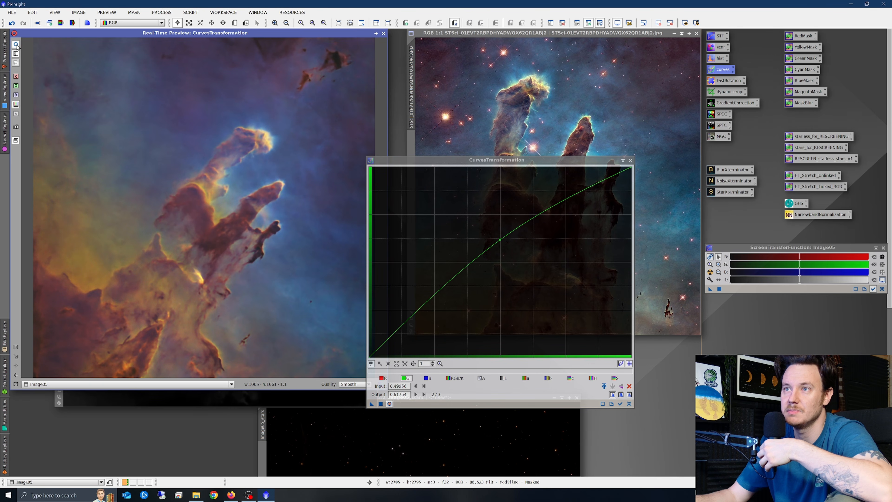
drag(491, 162, 684, 337)
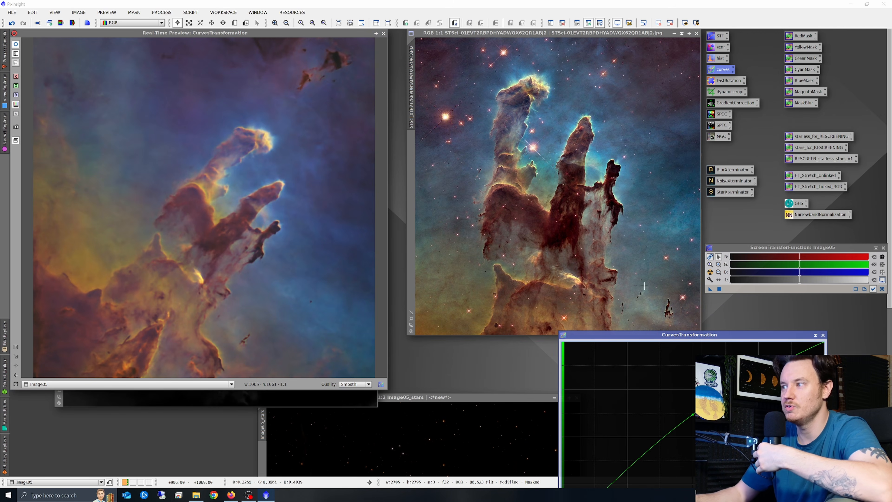
drag(690, 338, 515, 132)
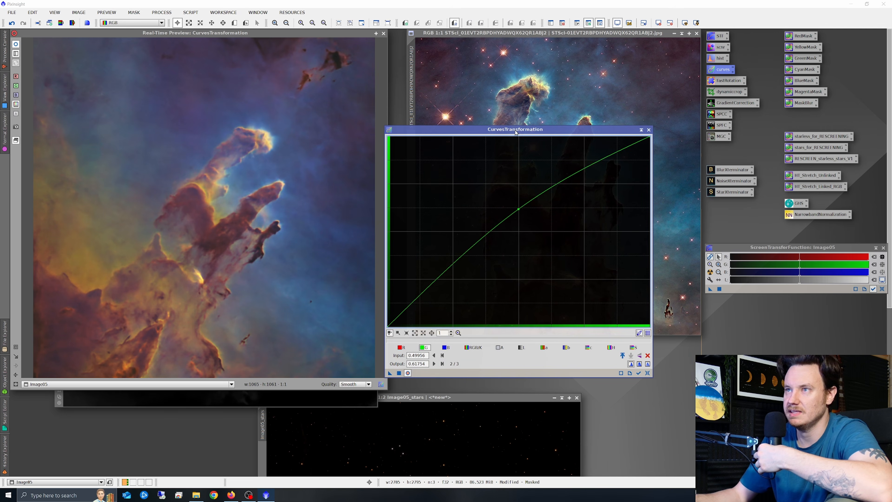
click(399, 373)
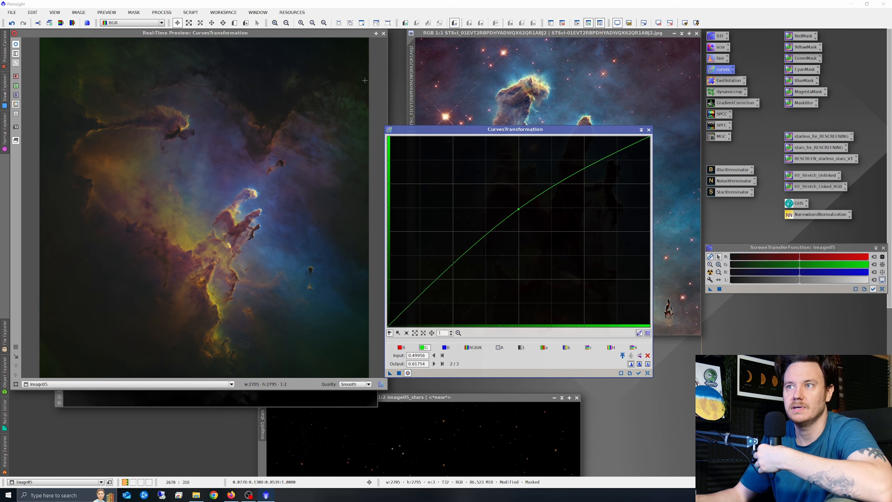
Reset the curve, close the real-time preview and CurvesTransformation, and close the yellow mask image, breaking its mask reference.
click(648, 373)
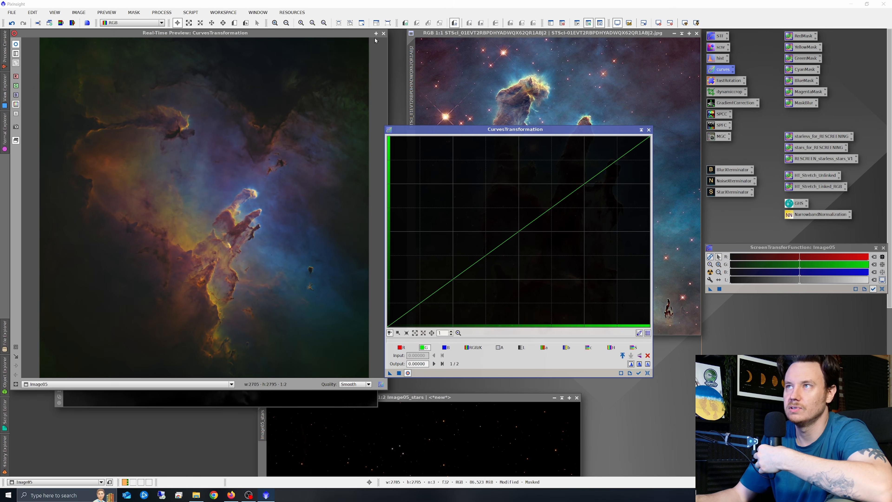
click(383, 34)
click(649, 130)
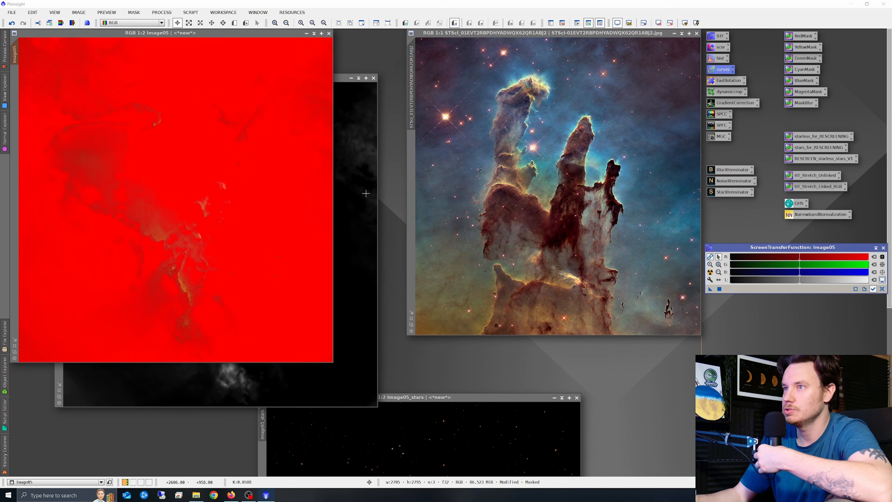
click(373, 79)
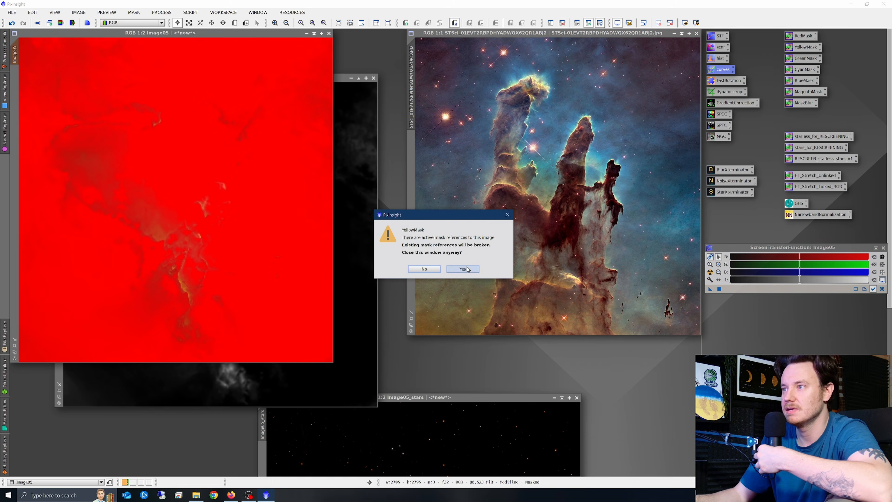
click(468, 267)
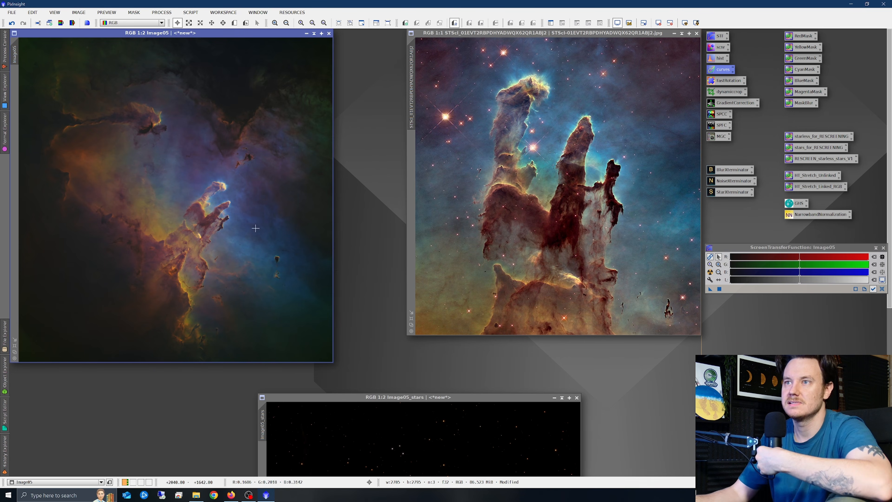
Prepare the starless and stars images with their rescreening PixelMath expressions and recombine them using RESCREEN_starless_stars_V1.
drag(431, 393, 438, 178)
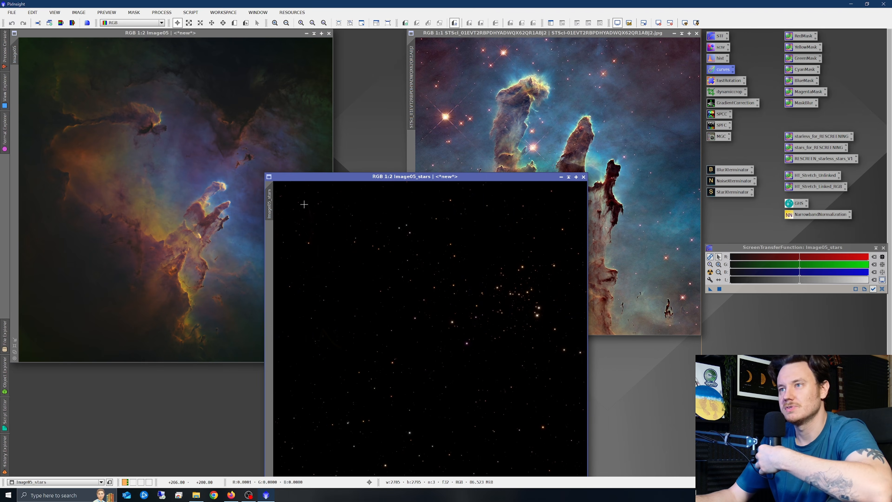
click(195, 165)
click(405, 265)
click(217, 183)
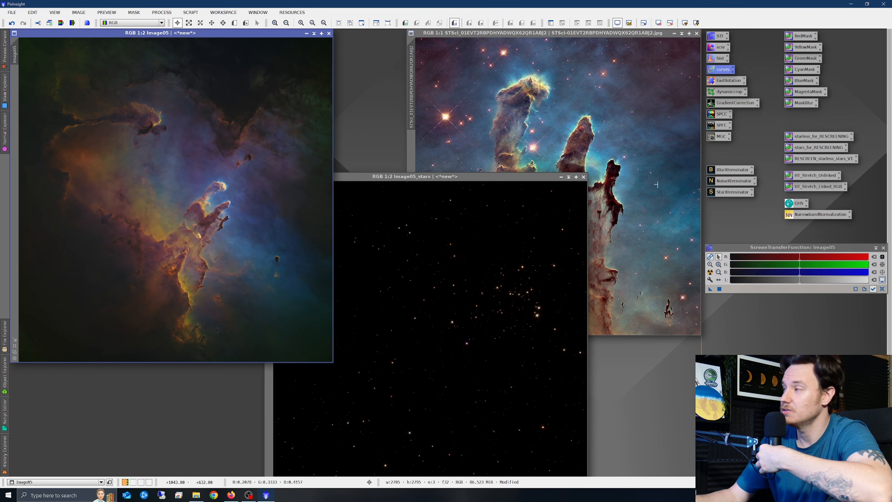
click(819, 137)
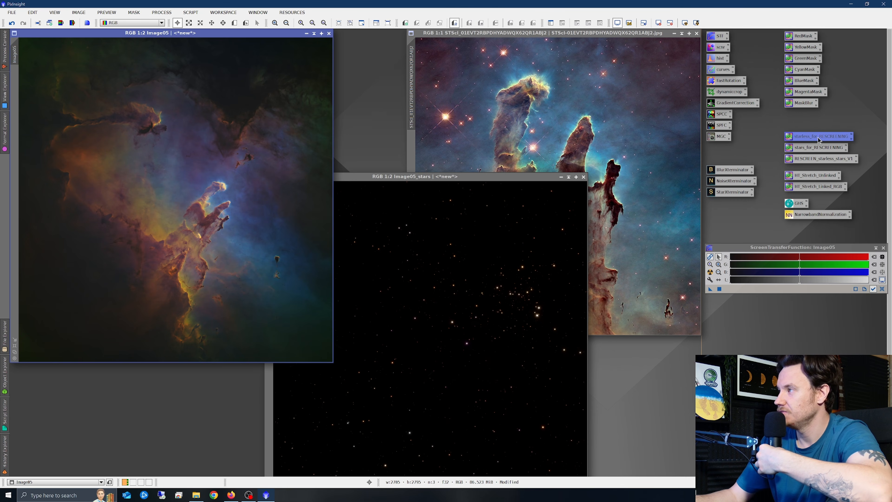
drag(818, 139, 190, 140)
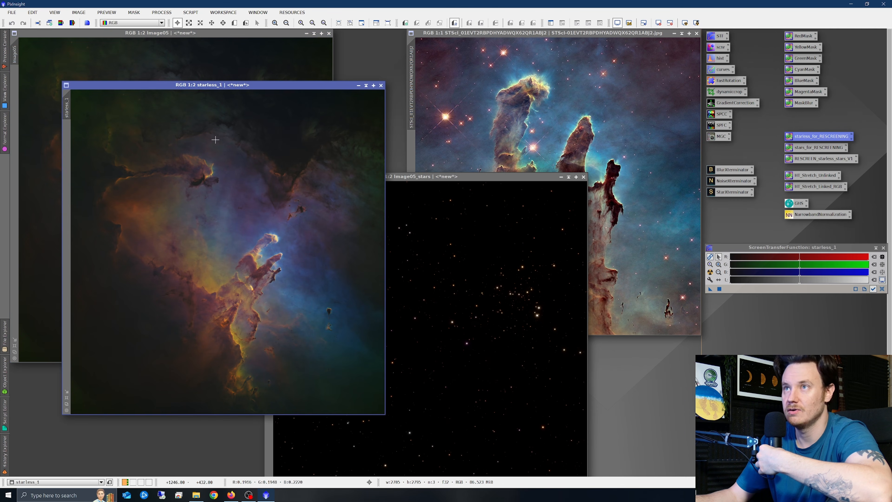
drag(819, 148, 492, 262)
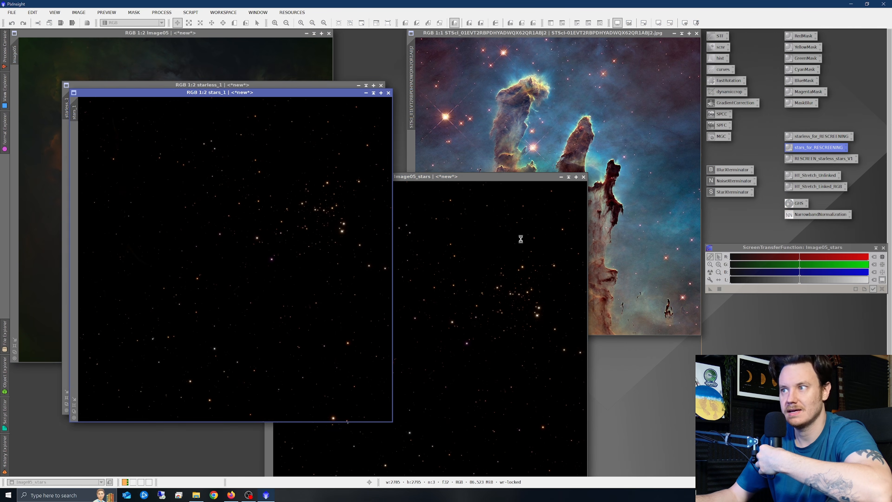
drag(816, 162, 271, 234)
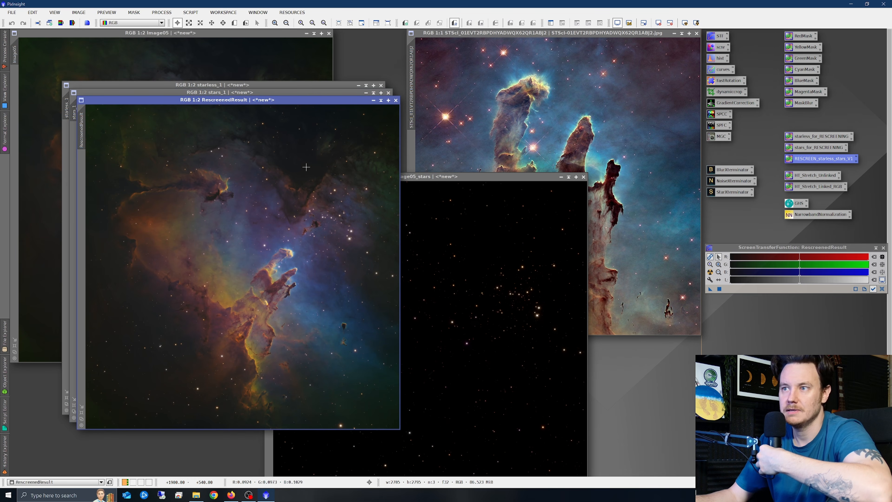
Minimize Image05, both prepared rescreening images and Image05_stars, parking their icons away from the rescreened result.
click(366, 92)
click(358, 85)
click(307, 33)
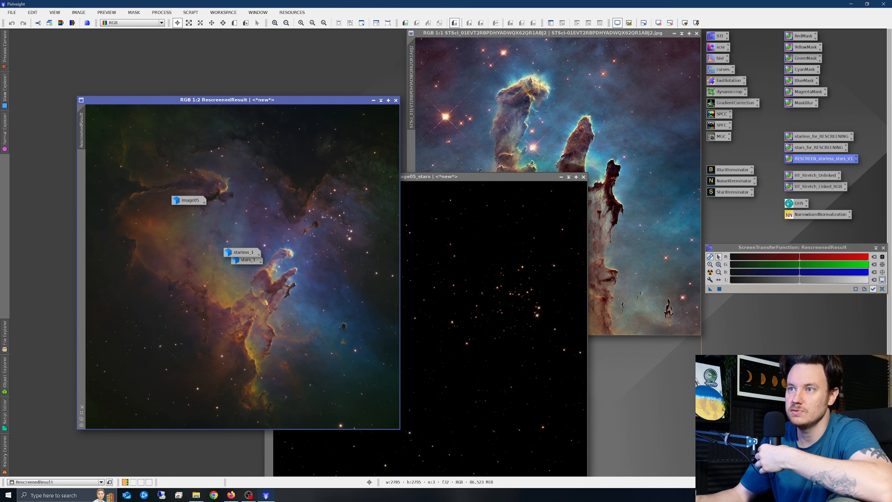
drag(247, 253, 742, 413)
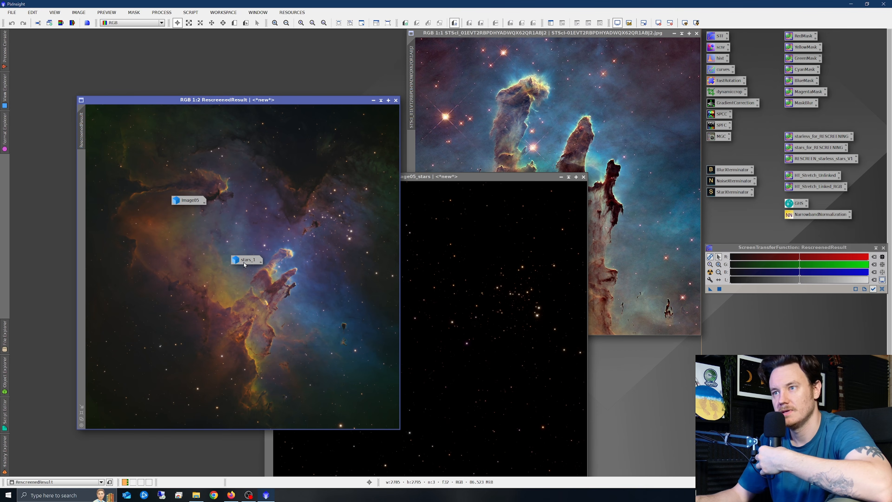
drag(245, 265, 734, 421)
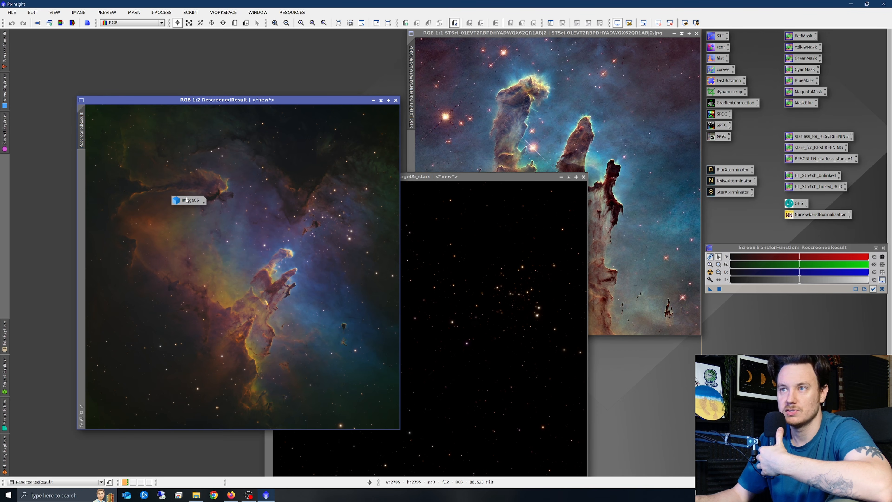
drag(187, 200, 735, 420)
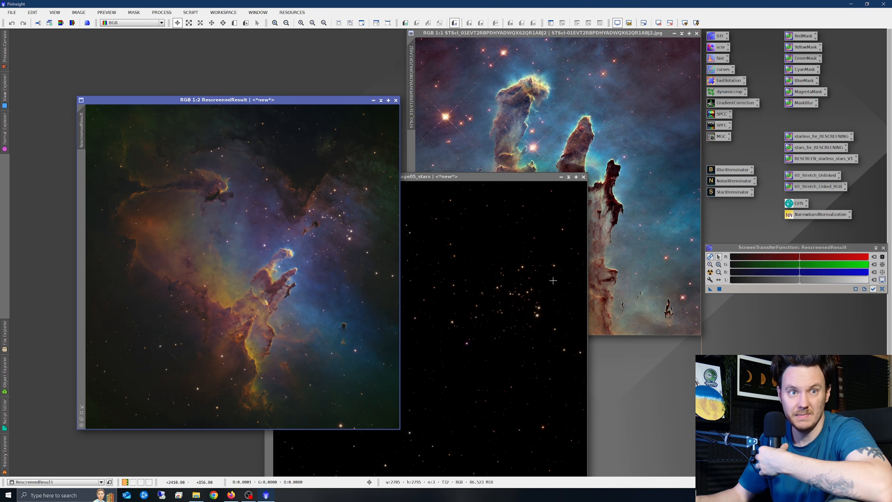
click(561, 177)
drag(435, 346, 576, 351)
Position the rescreened result beside the Hubble reference and compare the pillars in both images up close.
drag(289, 100, 272, 37)
scroll(231, 226, up, 1)
scroll(288, 237, up, 1)
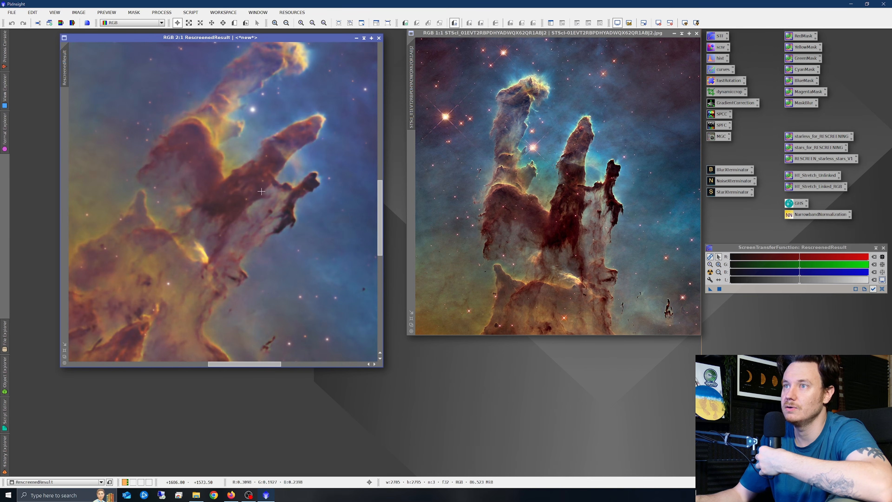
scroll(288, 237, down, 1)
scroll(288, 237, up, 1)
drag(379, 191, 381, 182)
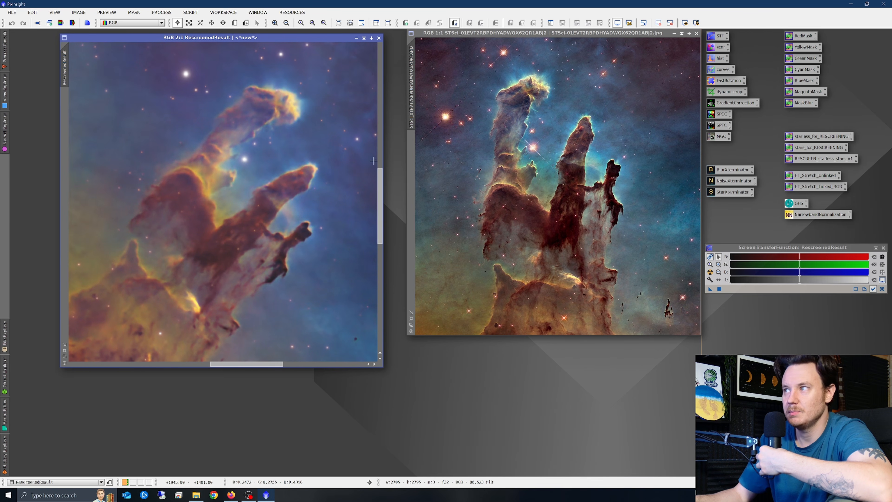
scroll(374, 160, down, 2)
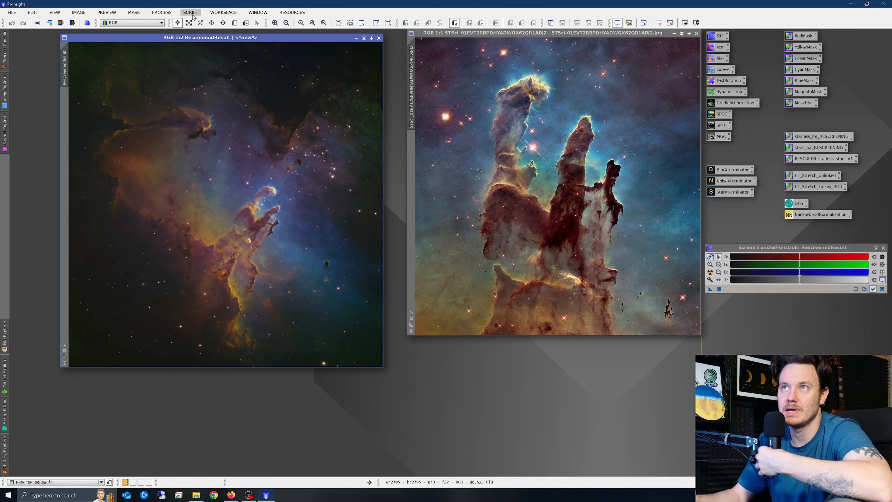
Run the DarkStructureEnhance script on RescreenedResult with amount 0.40 and 1 iteration, and inspect the pillars' dark structures up close.
click(192, 14)
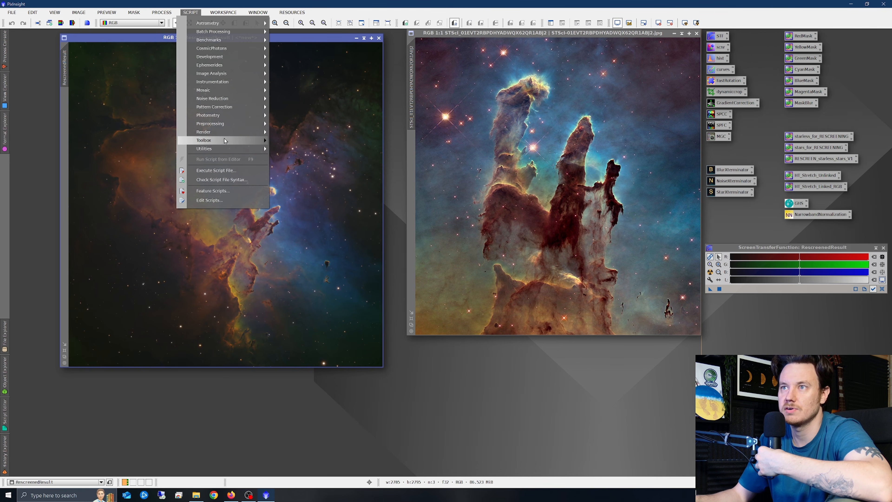
mouse_move(225, 148)
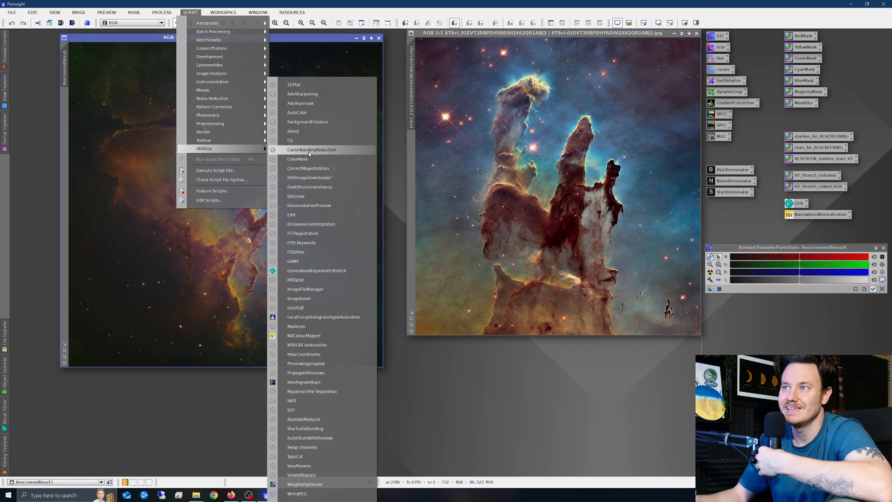
click(315, 187)
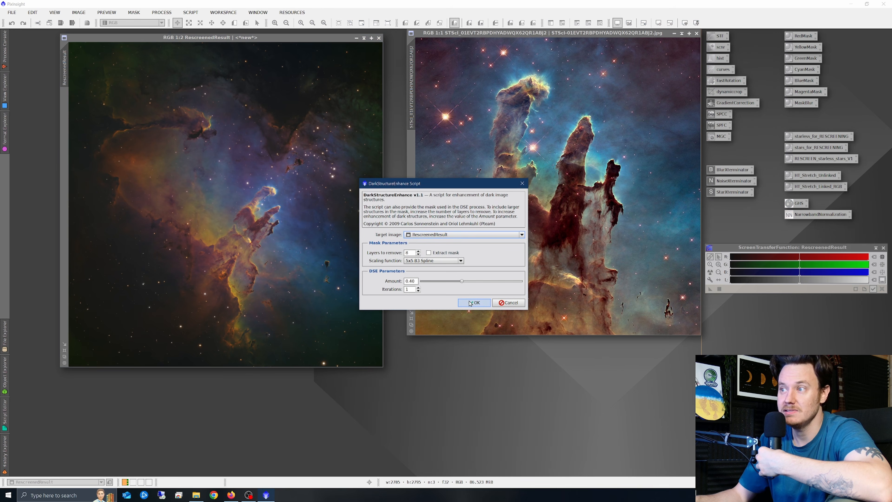
click(471, 303)
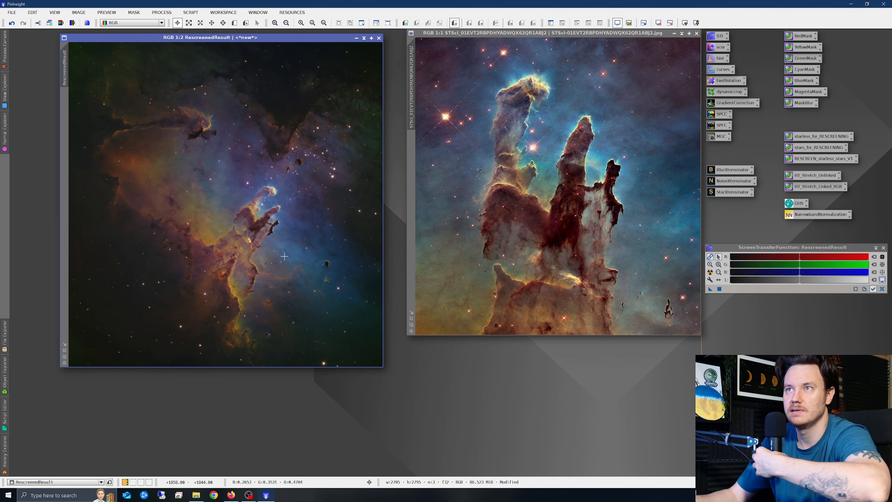
scroll(280, 228, up, 2)
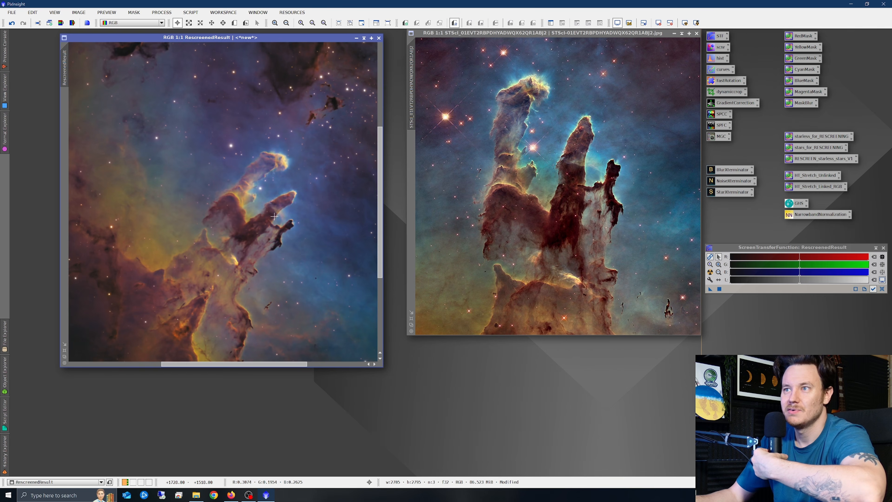
scroll(272, 229, down, 1)
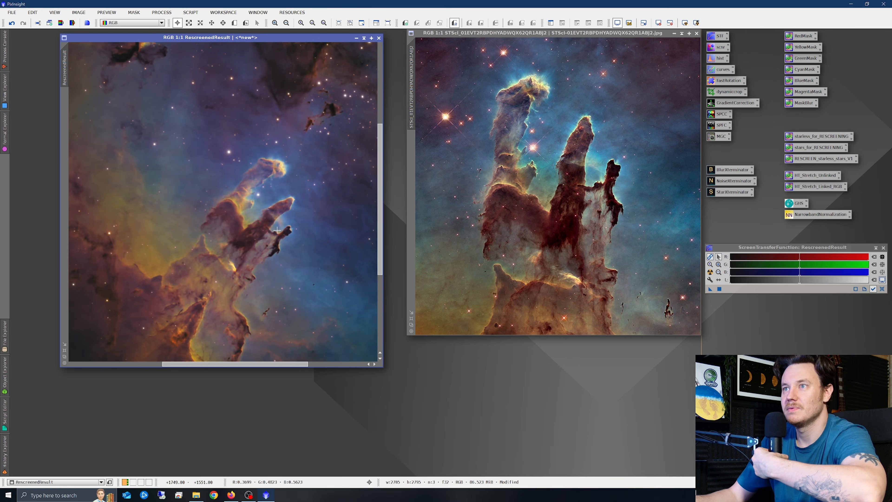
scroll(277, 231, up, 1)
scroll(274, 218, down, 1)
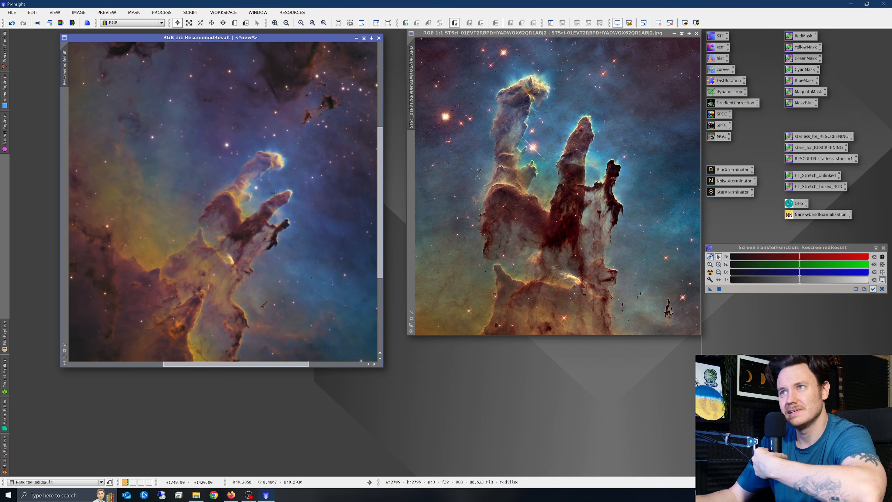
scroll(280, 174, up, 1)
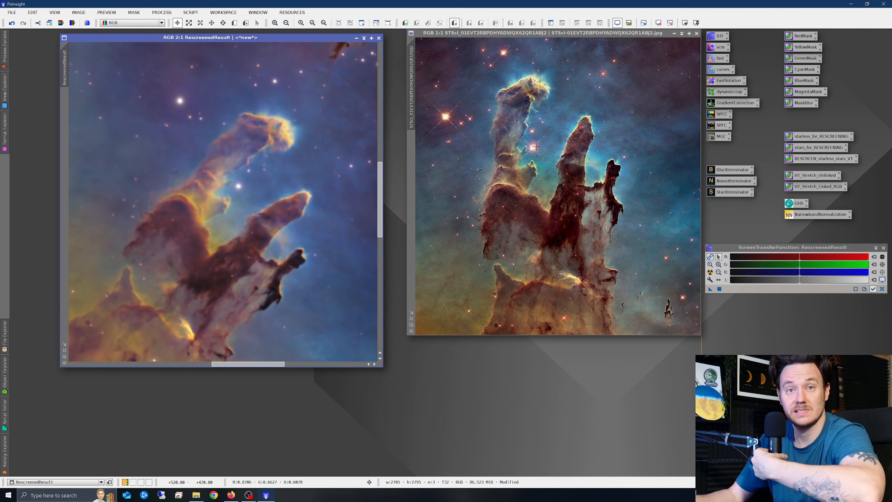
scroll(279, 224, down, 2)
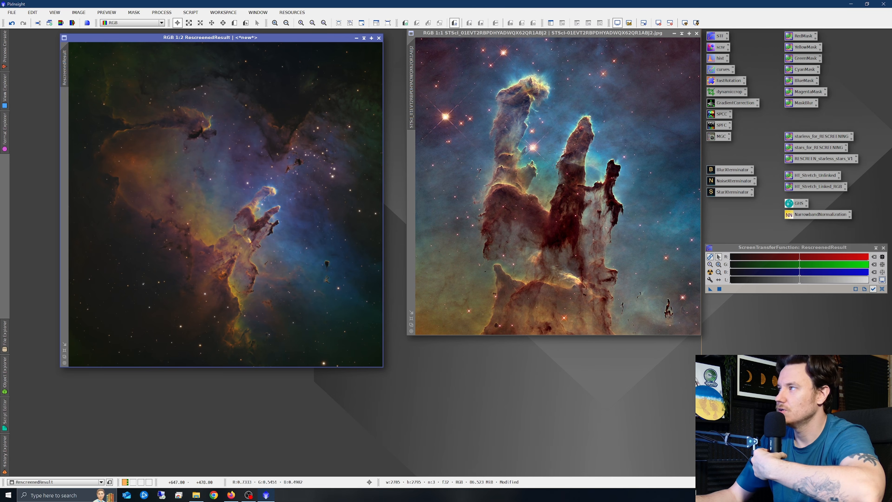
Generate a blue color mask from the rescreened image, soften it with three MaskBlur passes, and apply it as that image's mask.
drag(800, 81, 274, 215)
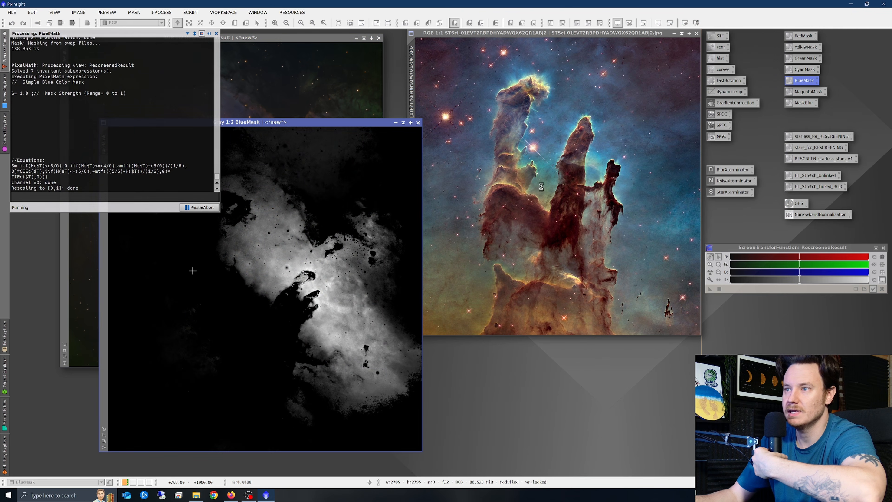
drag(802, 105, 277, 254)
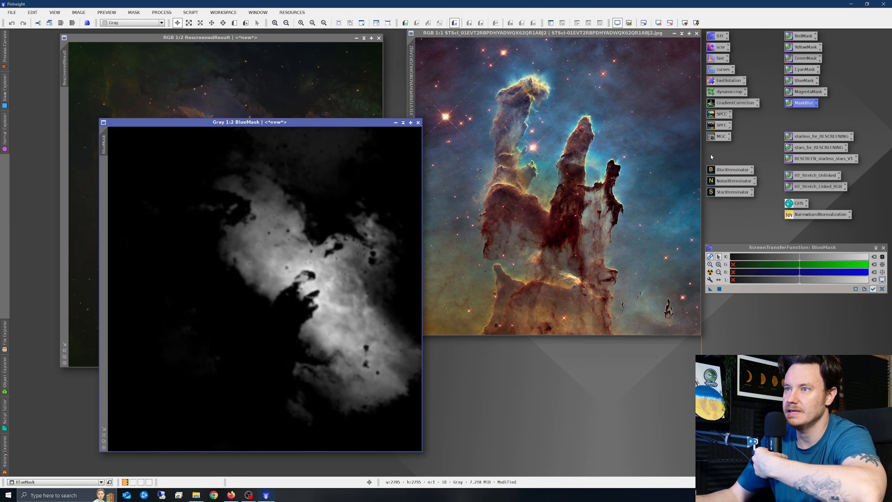
drag(807, 104, 235, 255)
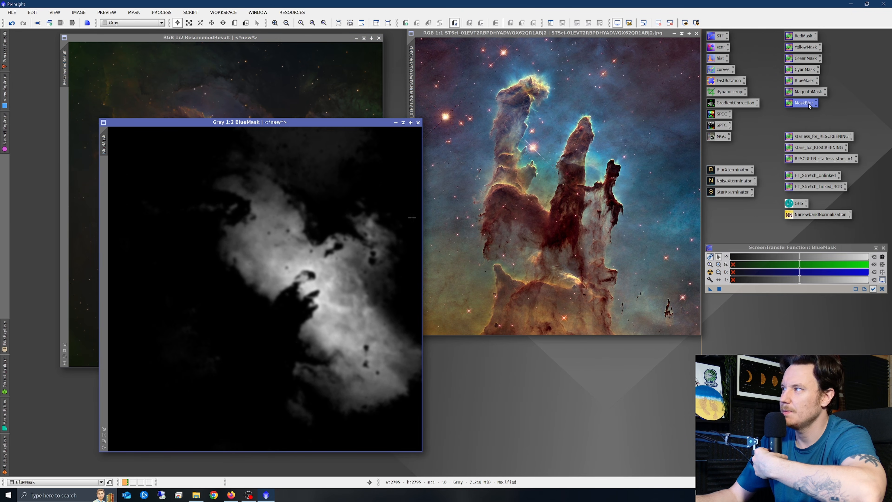
drag(809, 106, 306, 262)
scroll(291, 265, up, 2)
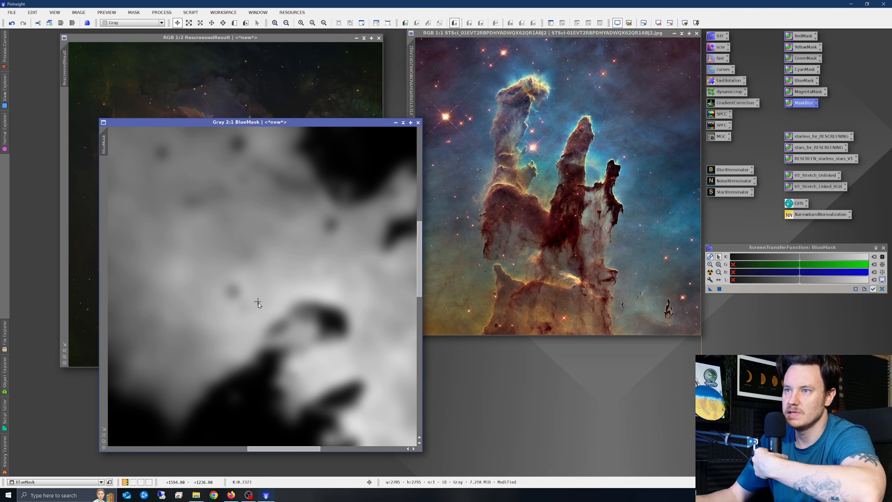
scroll(258, 303, down, 2)
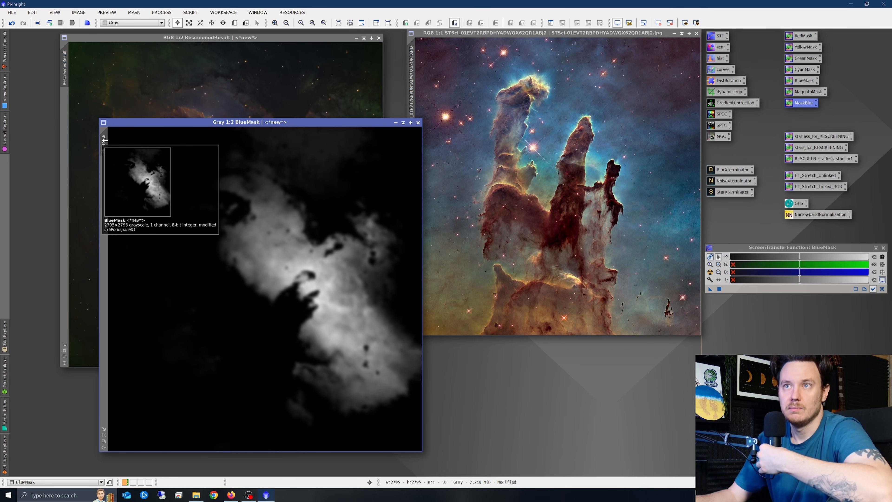
drag(105, 141, 65, 107)
click(239, 38)
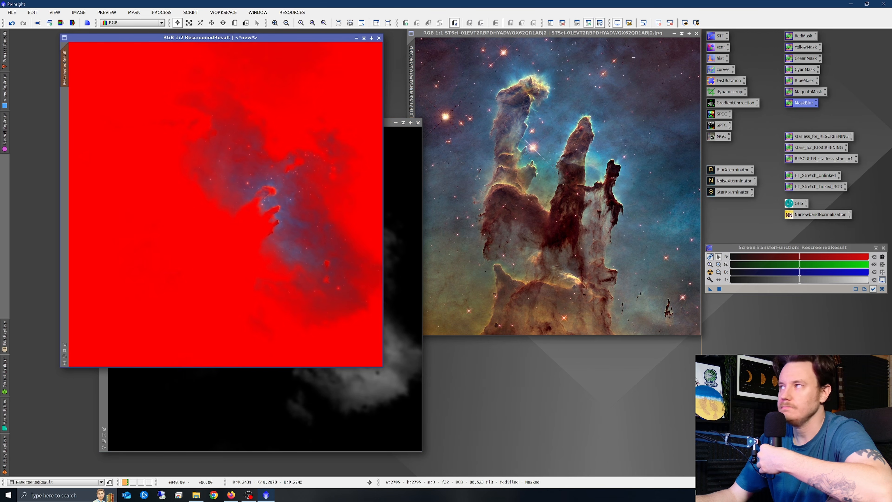
Raise the green curve's midtones to about 0.56 output at 0.48 input in CurvesTransformation, previewing the effect live on RescreenedResult's pillars.
double_click(721, 69)
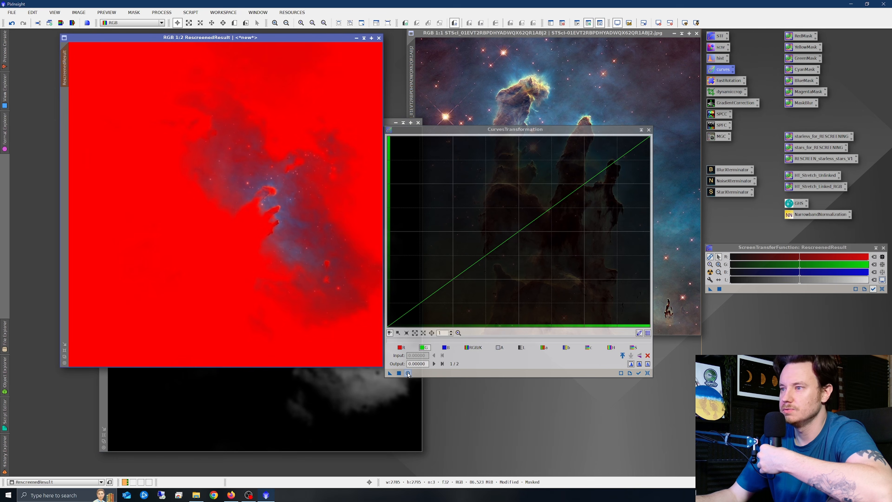
click(407, 373)
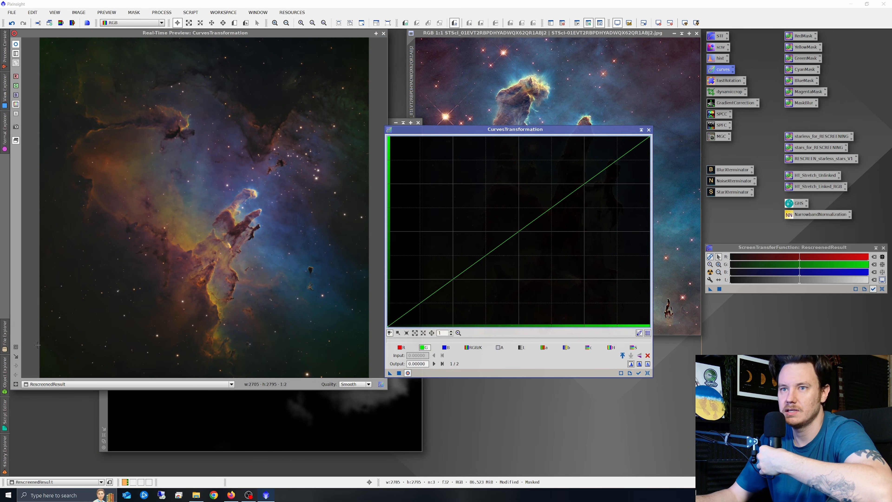
click(274, 250)
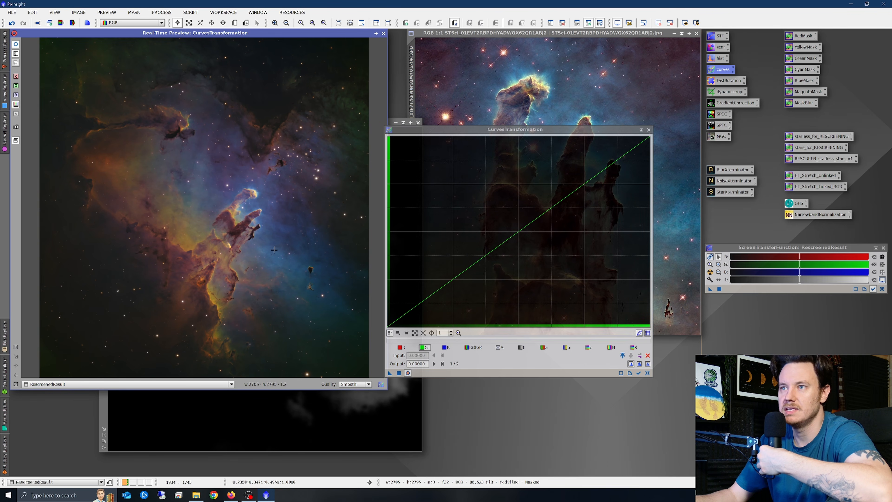
click(15, 347)
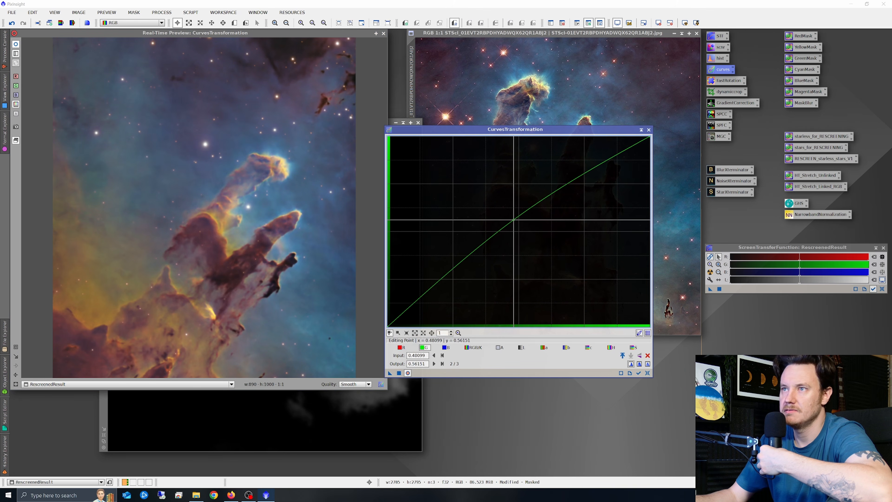
click(513, 219)
drag(548, 131, 528, 294)
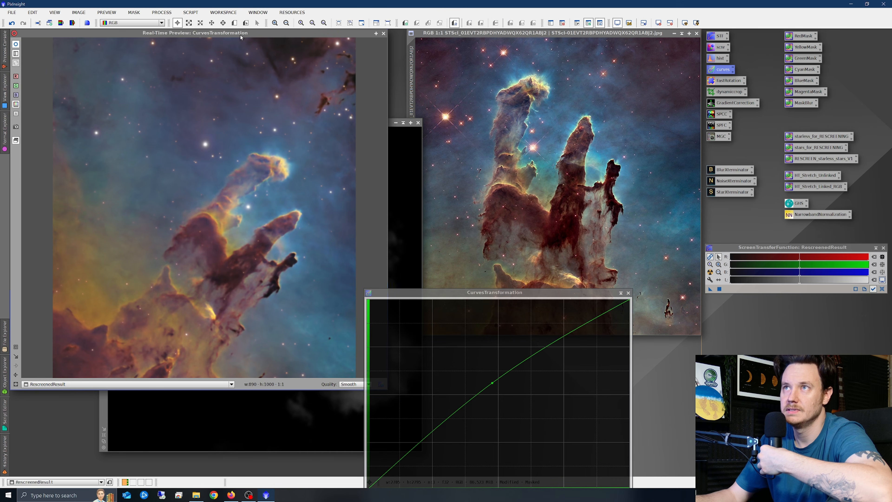
Compare the green curve preview with the unadjusted image, apply the curve to the masked RescreenedResult, and close CurvesTransformation and its preview.
click(15, 44)
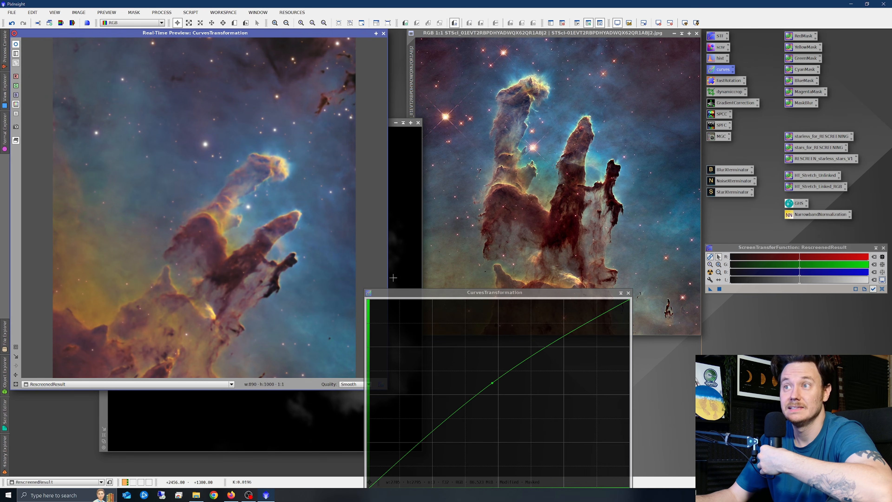
drag(446, 294, 458, 118)
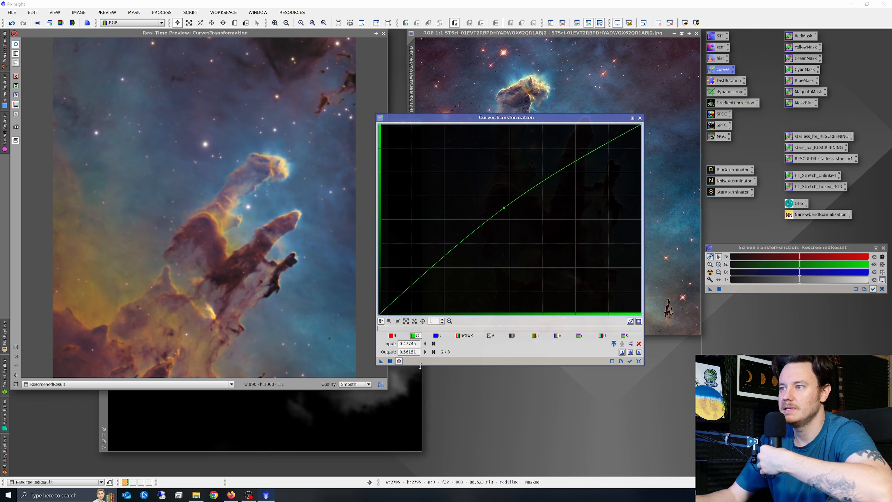
click(390, 361)
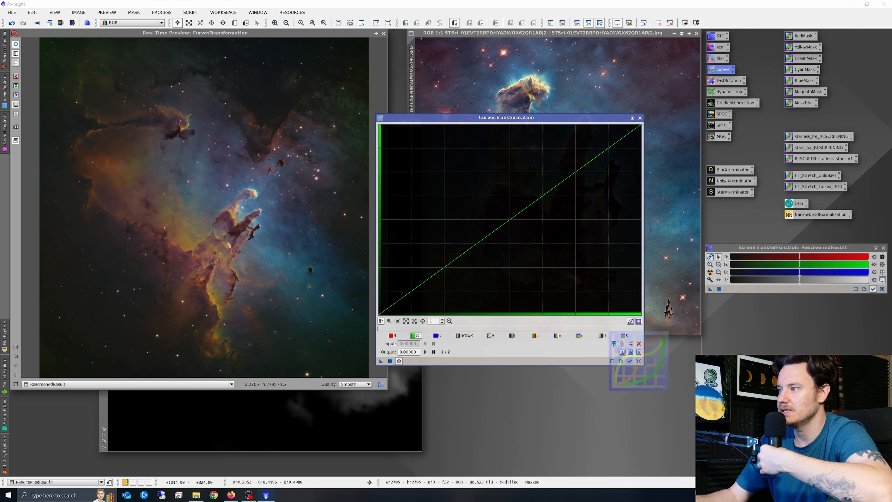
click(639, 118)
click(383, 33)
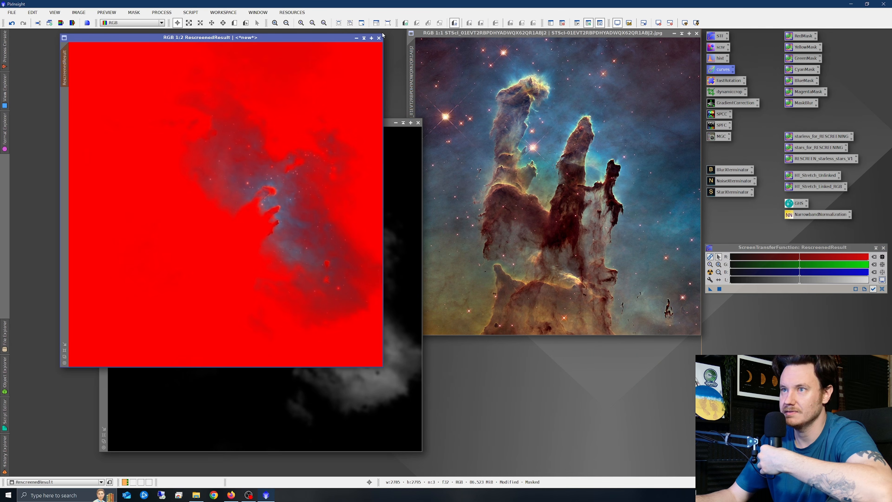
Close the BlueMask image without saving it, removing the mask from RescreenedResult.
click(420, 129)
click(418, 123)
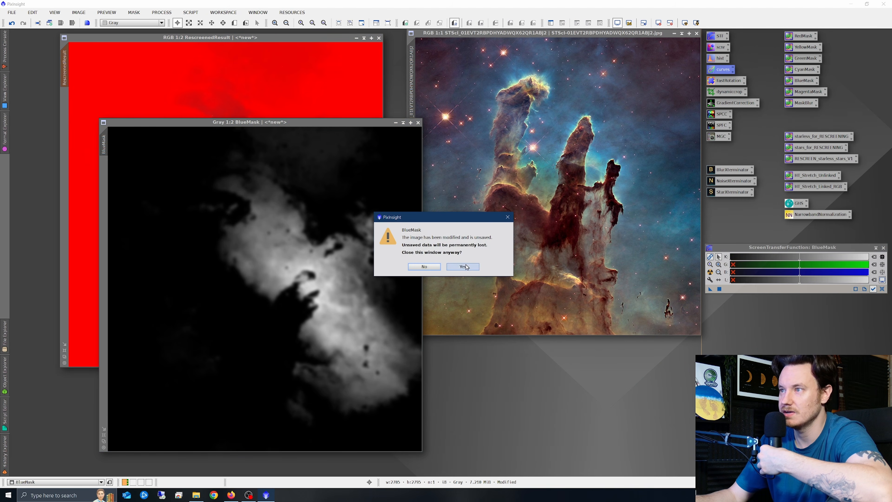
click(461, 267)
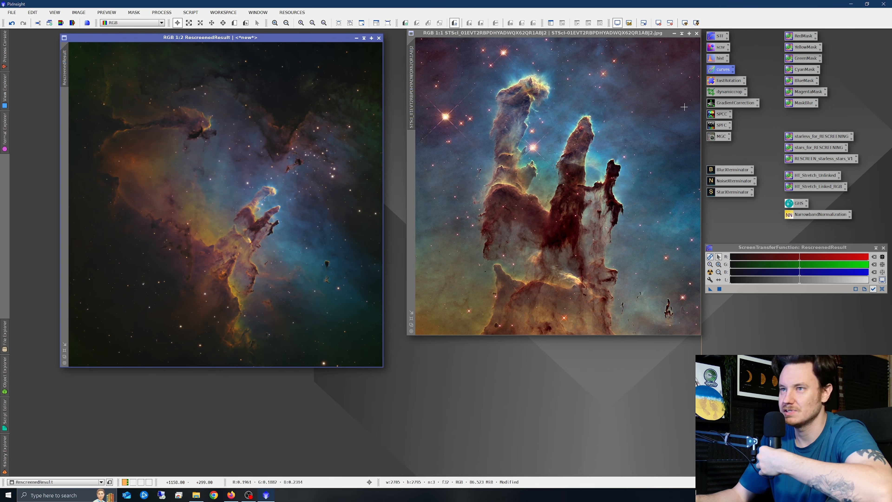
Rotate RescreenedResult about 31.5 degrees clockwise with DynamicCrop at its full 2705 × 2795 frame, matching the pillars' upright orientation in the Hubble reference.
double_click(730, 92)
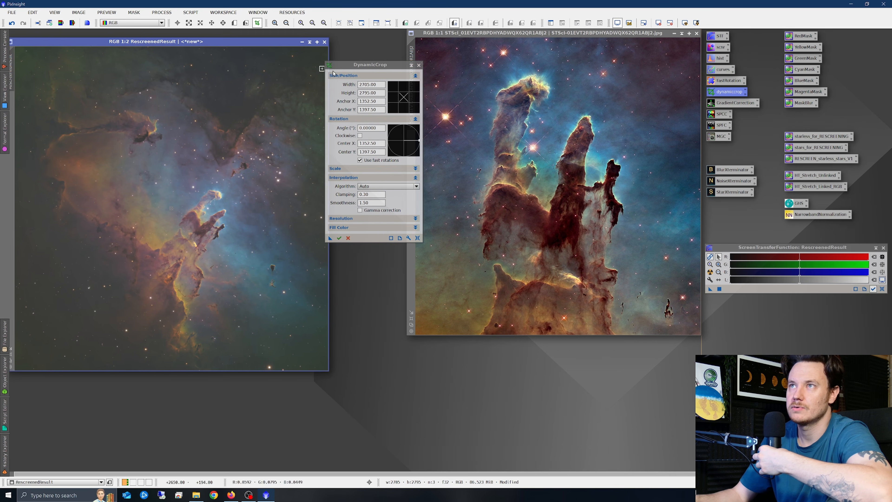
drag(333, 73, 403, 78)
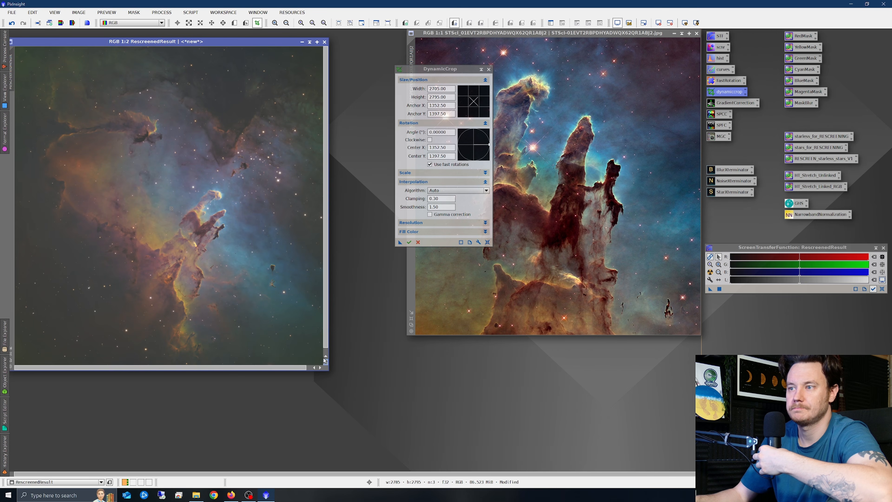
drag(296, 323, 278, 319)
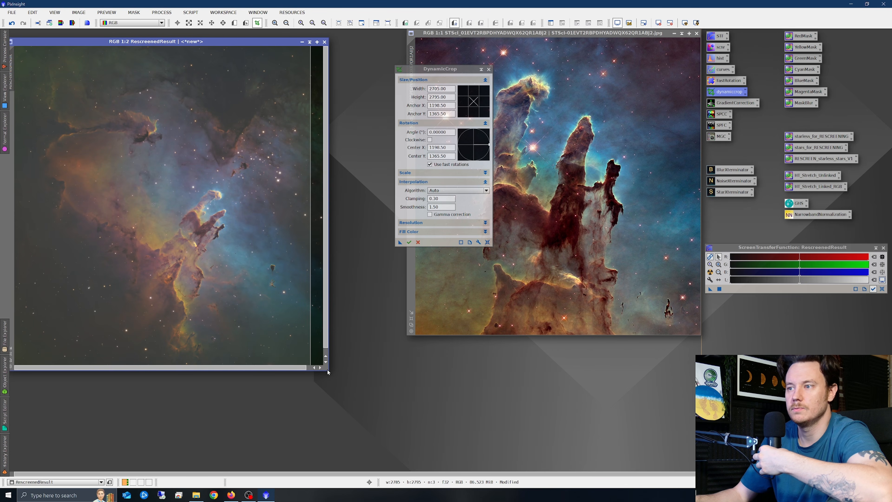
drag(329, 371, 259, 451)
click(408, 243)
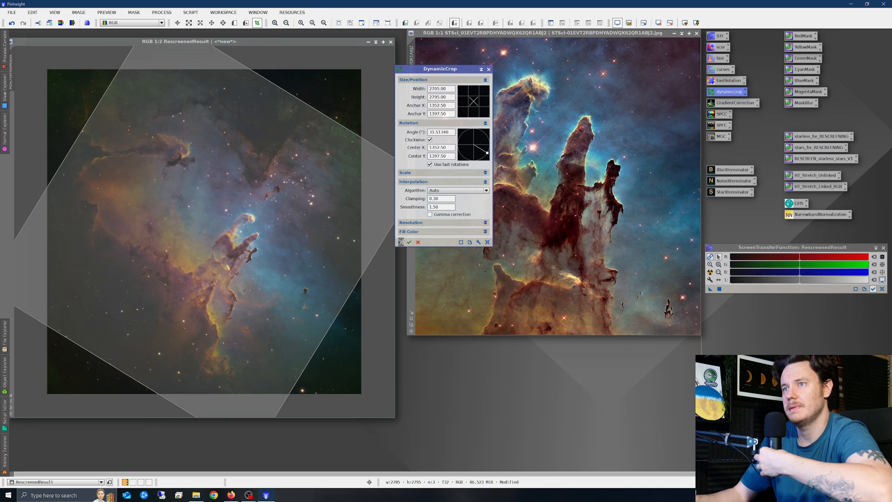
click(488, 69)
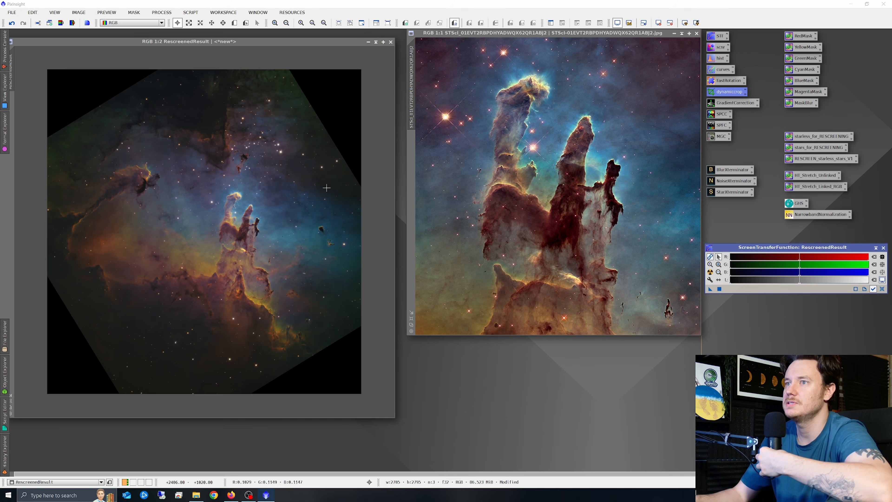
Examine the rotated pillars at 2:1 magnification, with RescreenedResult lined up beside the Hubble reference for comparison.
scroll(238, 259, up, 2)
drag(242, 415, 228, 419)
drag(391, 212, 391, 215)
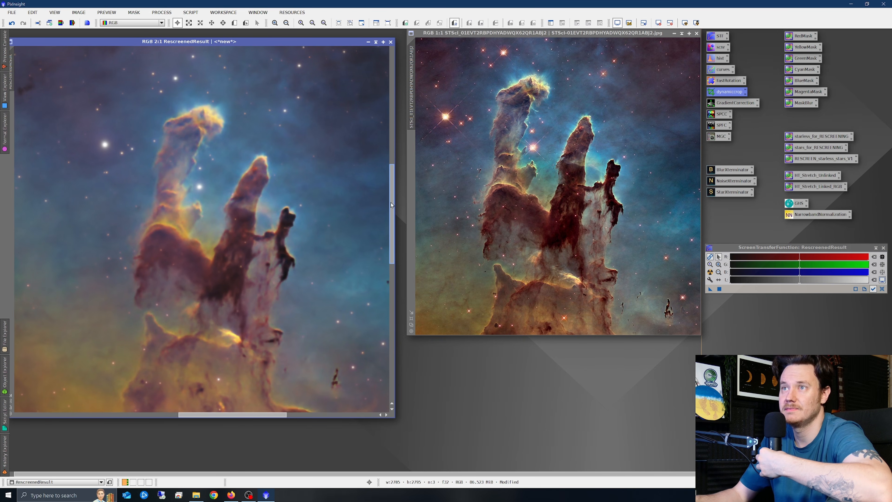
drag(313, 40, 318, 30)
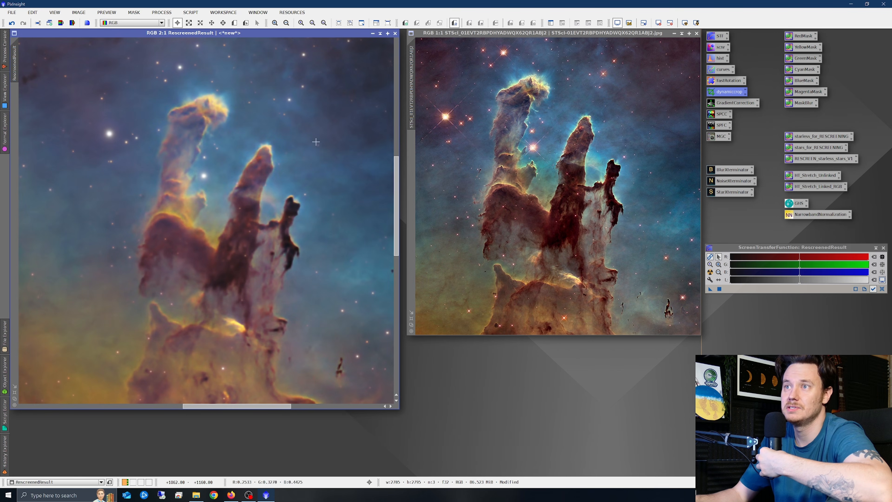